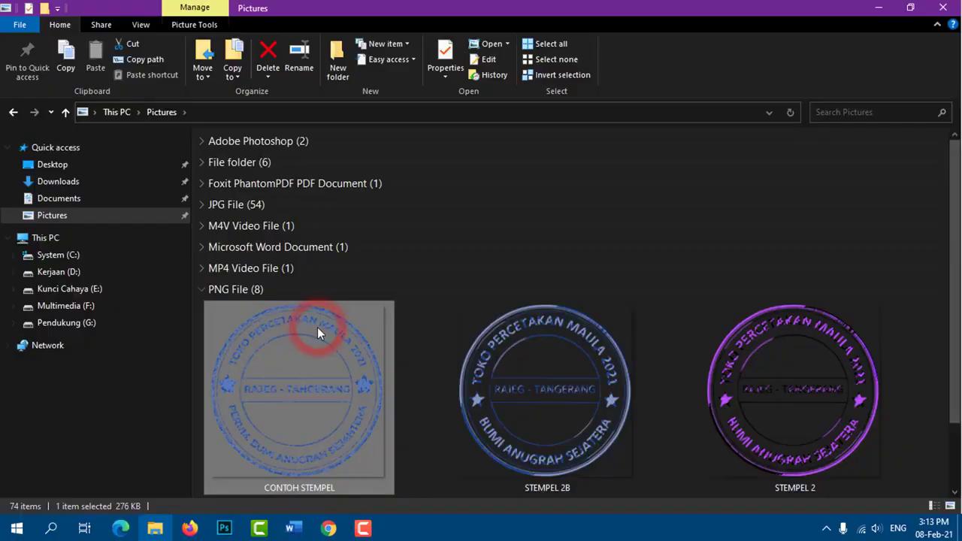
Step: Open the blue CONTOH STEMPEL sample stamp image from the Pictures folder
double_click(318, 329)
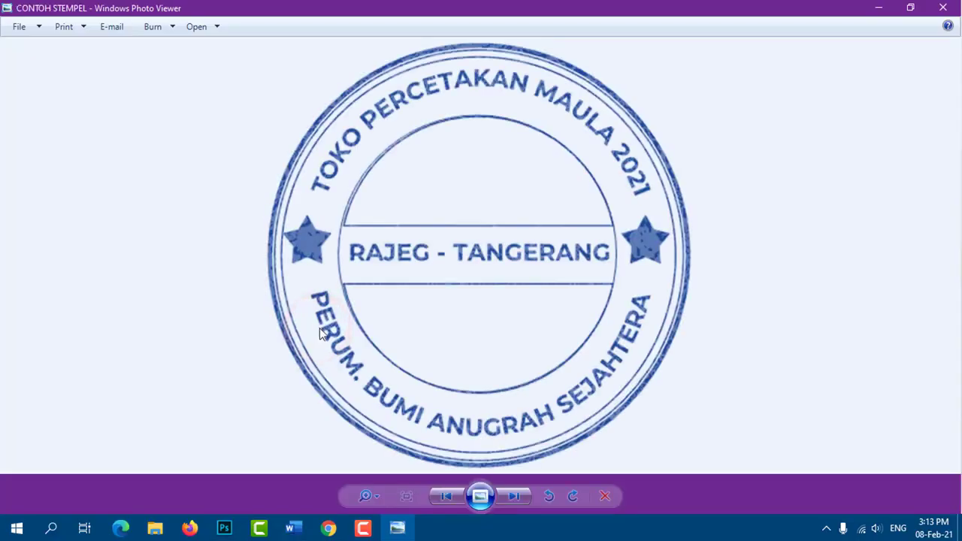
Step: Flip between the STEMPEL 2 and CONTOH STEMPEL stamp images, then close Photo Viewer
click(511, 498)
click(511, 497)
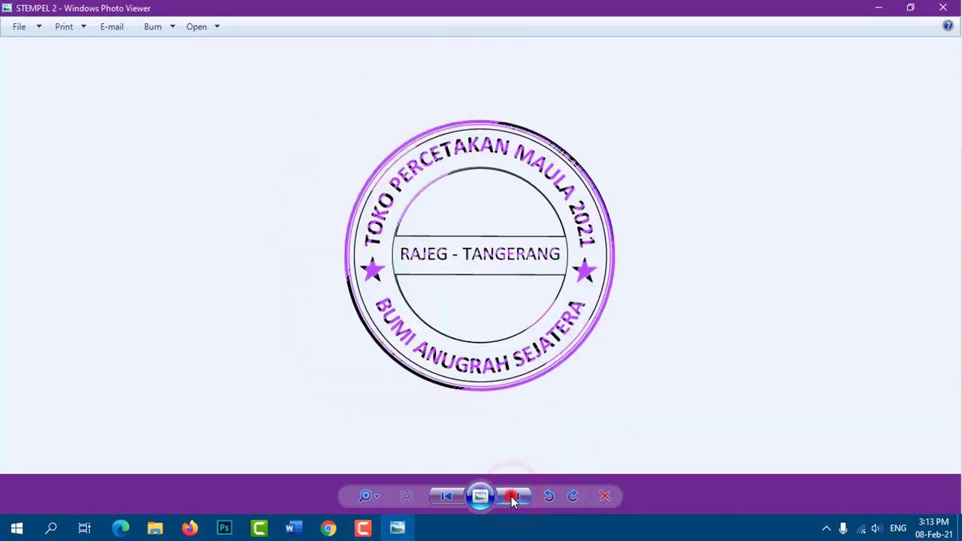
click(448, 497)
click(449, 498)
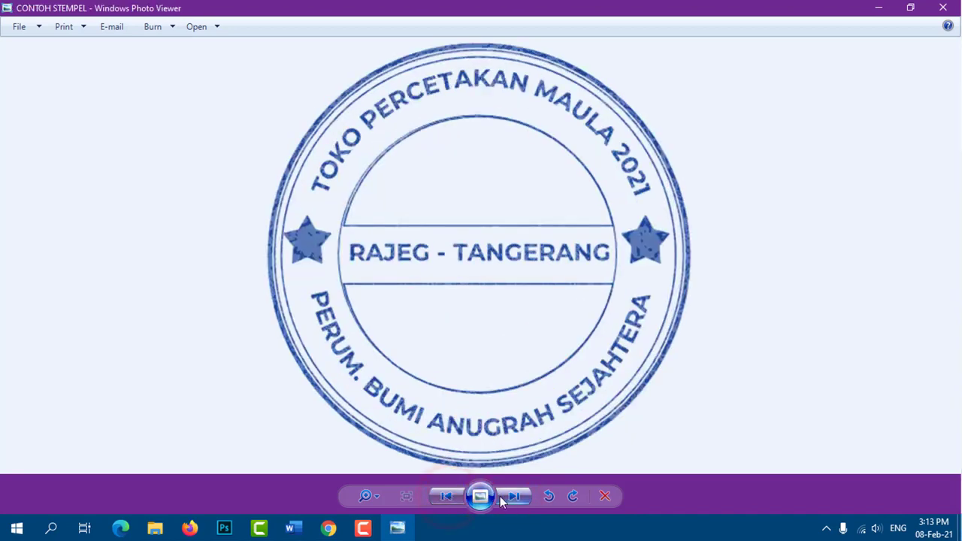
click(511, 498)
click(513, 497)
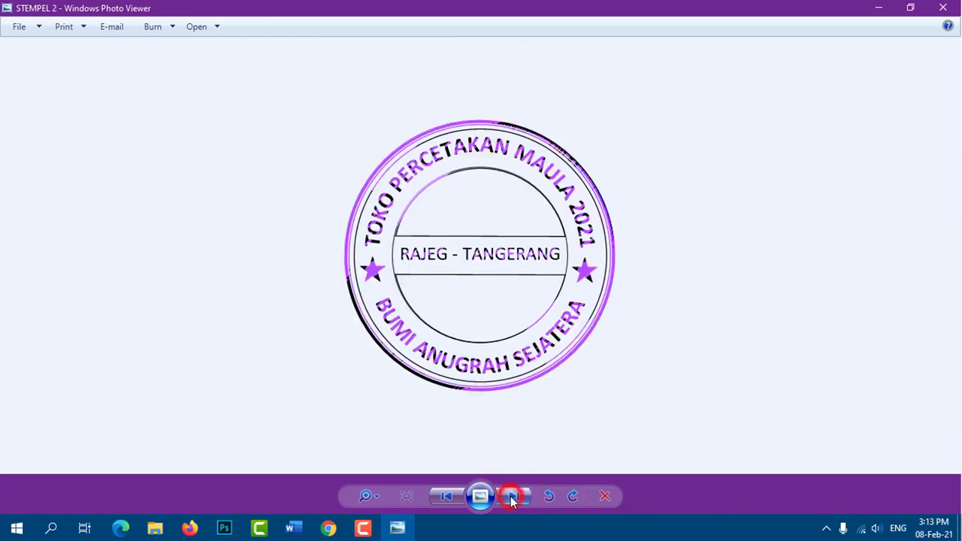
click(446, 498)
click(445, 497)
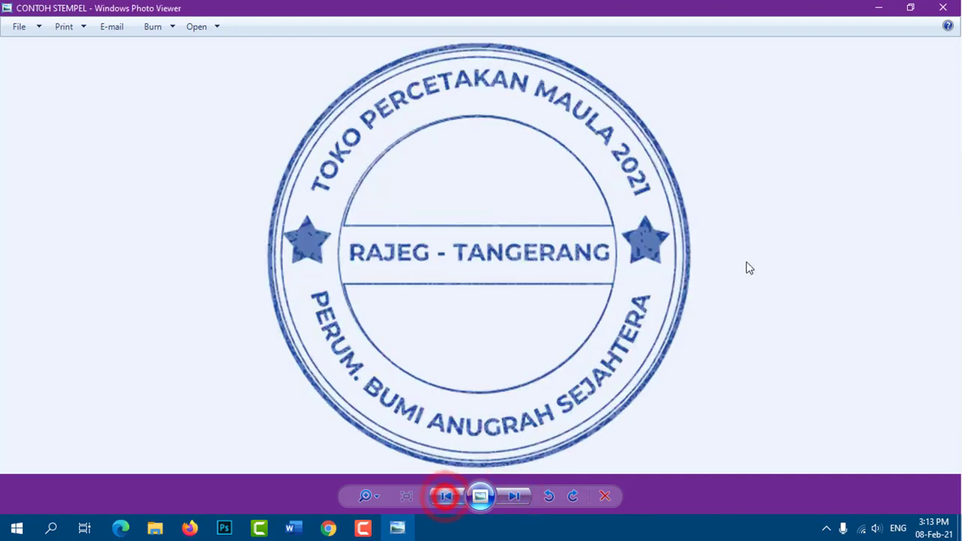
click(942, 9)
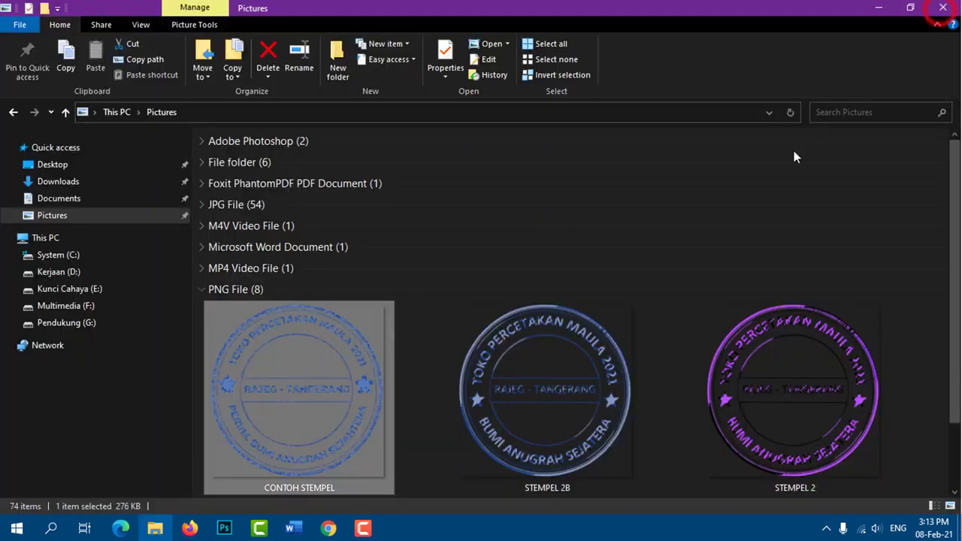
Step: Switch between the Document2 and Document3 Word windows and scroll through the coloured stamps
click(293, 529)
click(257, 473)
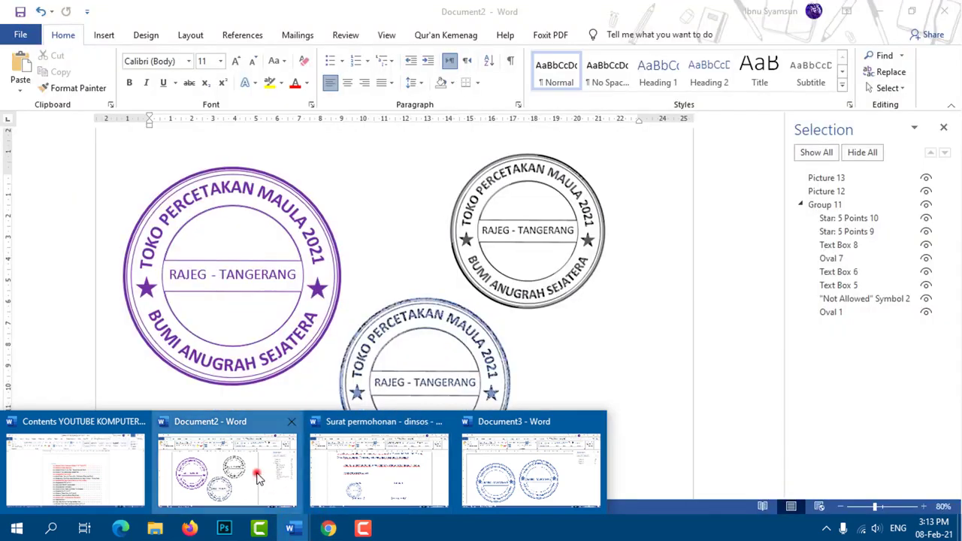
click(292, 529)
click(523, 490)
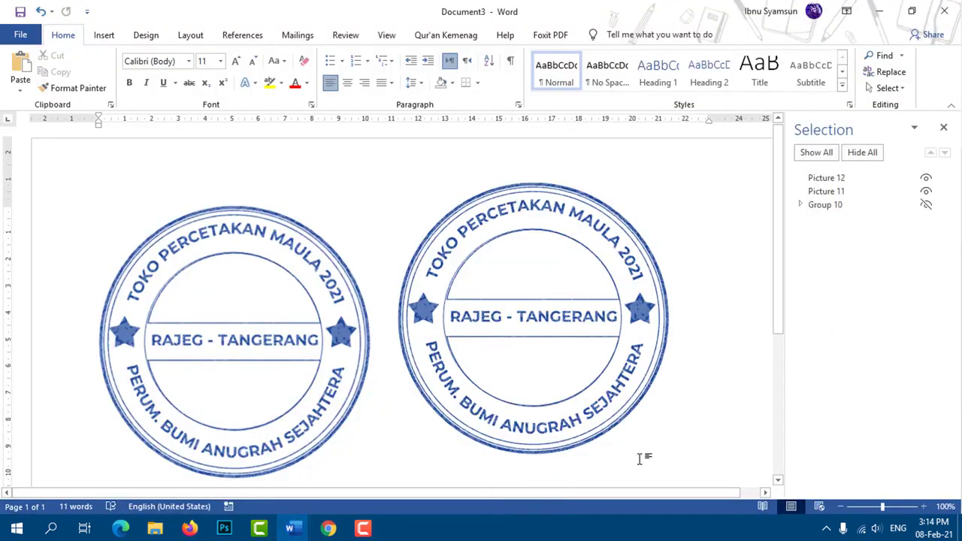
drag(779, 244, 777, 295)
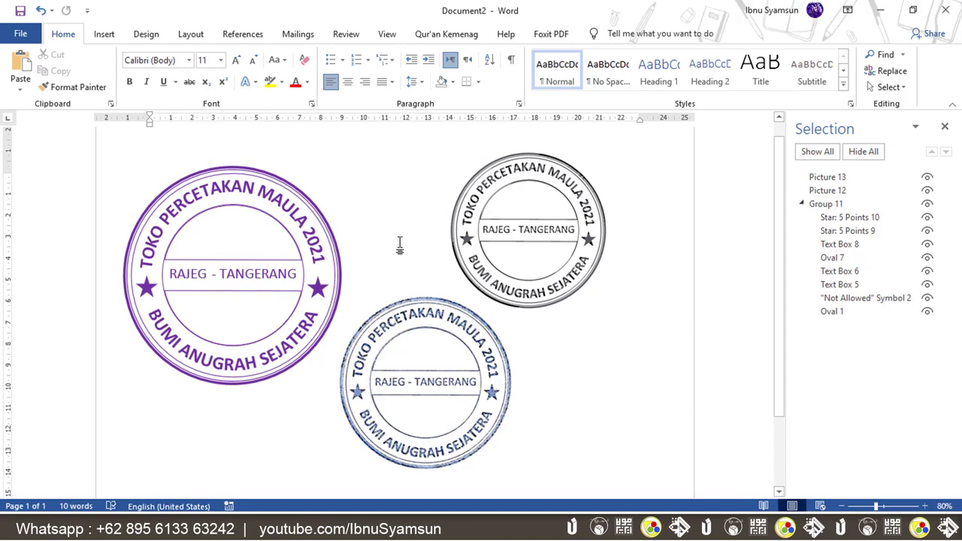
mouse_move(289, 529)
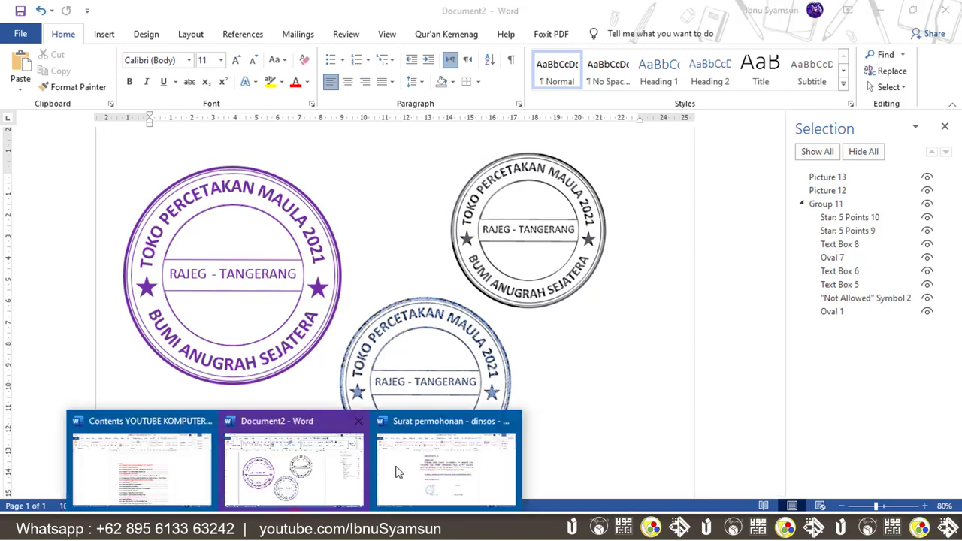
Step: In the Surat permohonan letter, zoom to 130% and shift the blue stamp slightly right
click(419, 465)
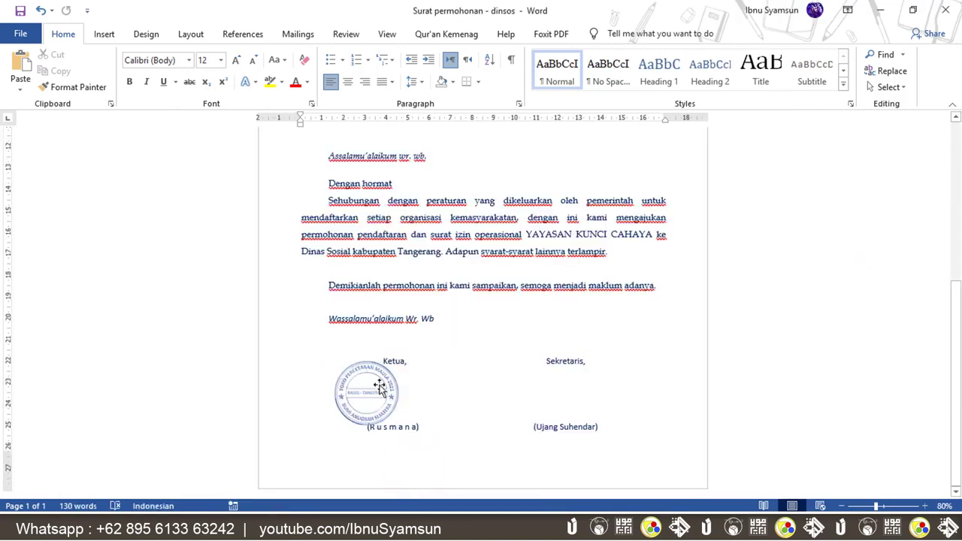
click(925, 506)
click(925, 506)
click(925, 506)
click(925, 506)
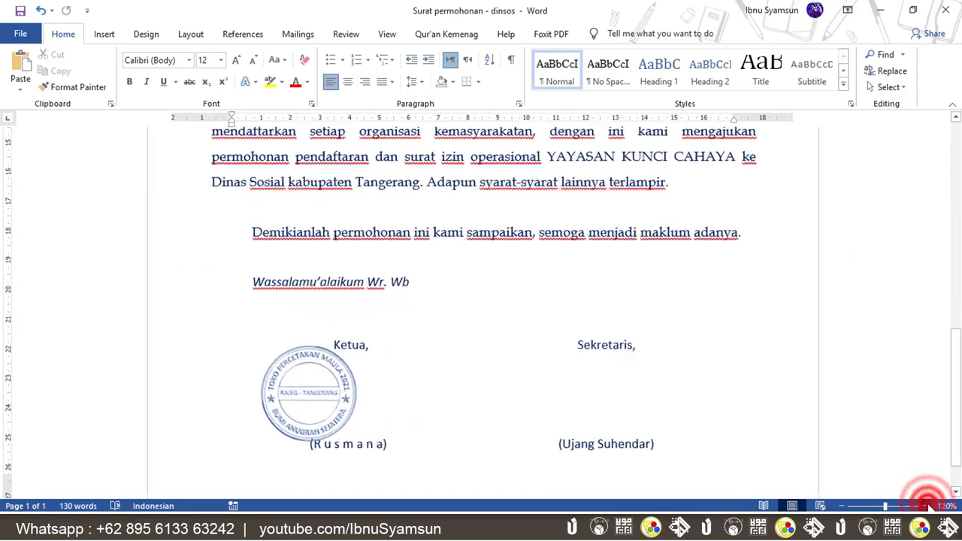
click(925, 506)
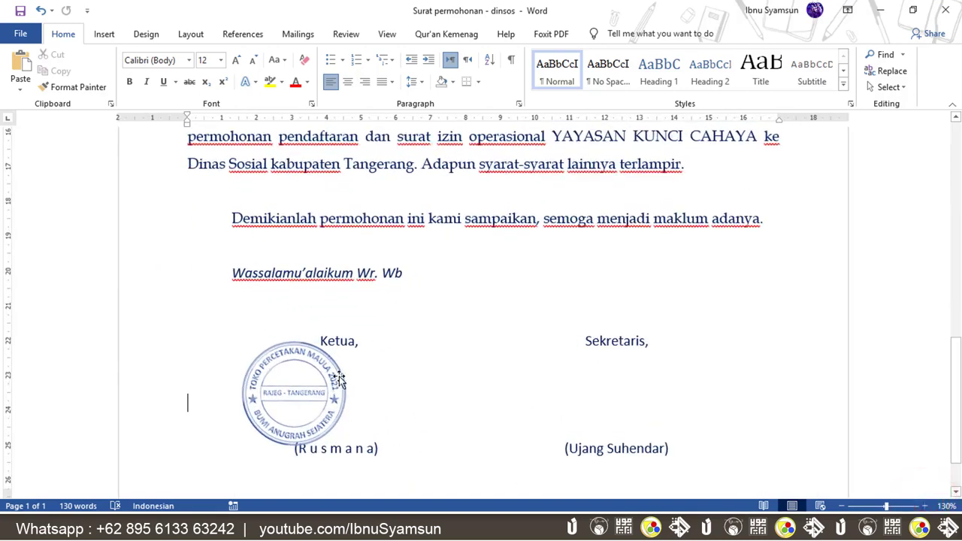
drag(340, 375, 349, 375)
click(389, 375)
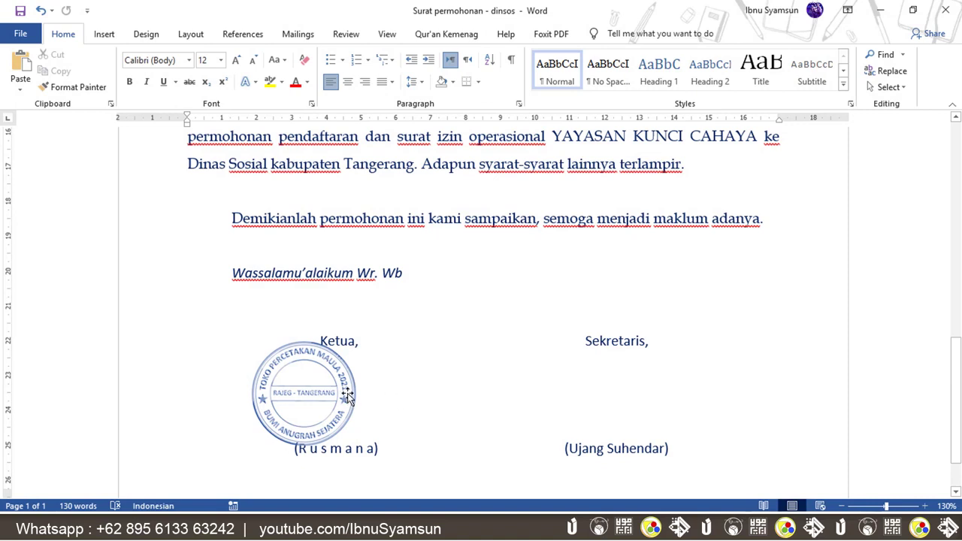
Step: Launch Word from the Start menu and create a new blank document
key(super)
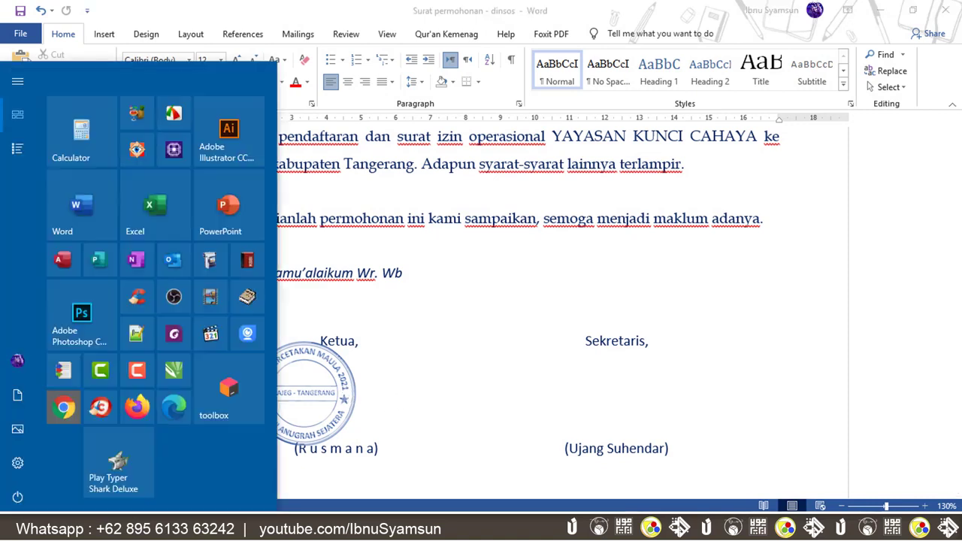
click(83, 200)
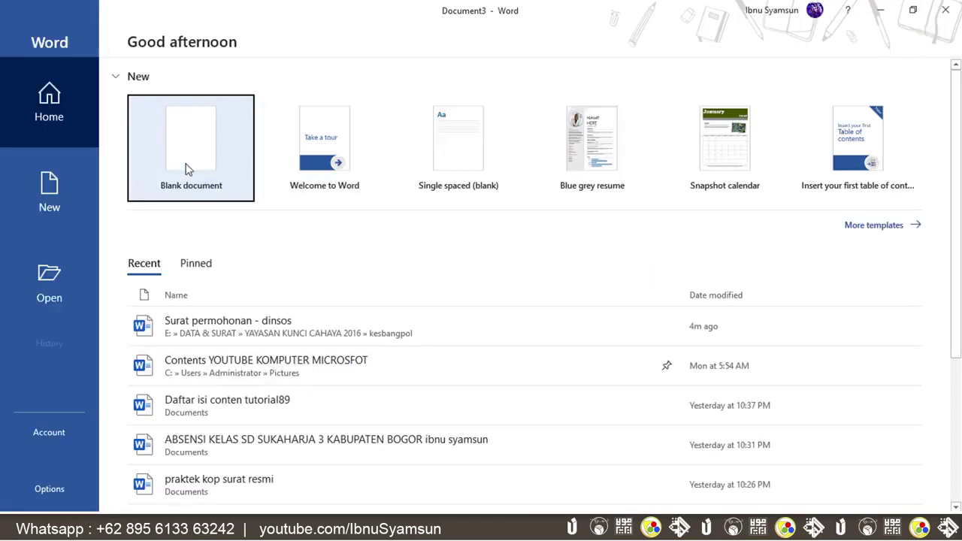
click(188, 170)
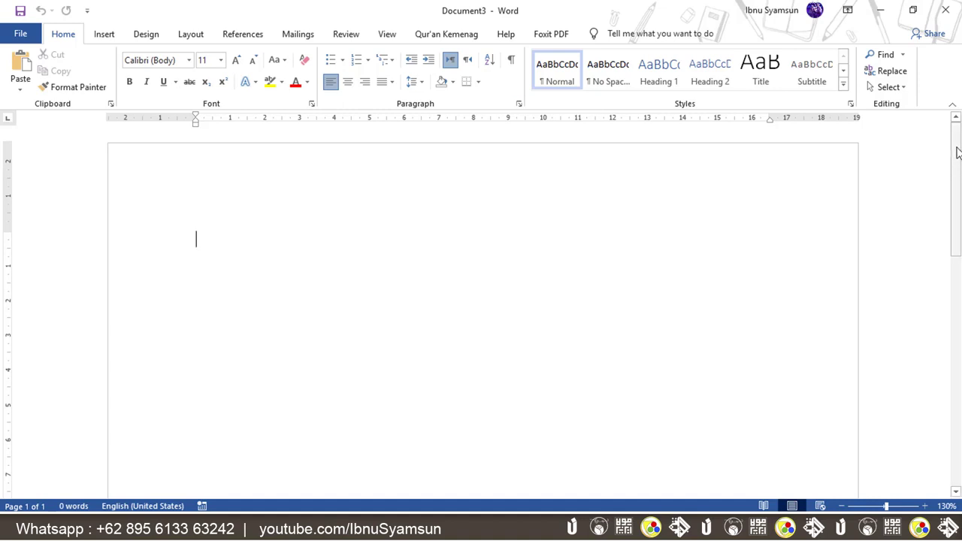
drag(956, 150, 951, 146)
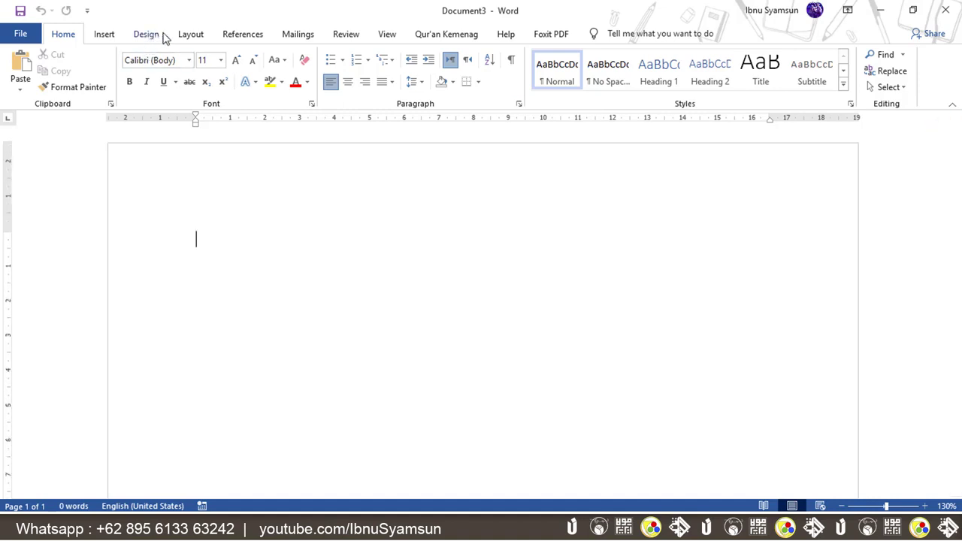
Step: Set Document3's page orientation to Landscape and zoom out to see the page
click(189, 34)
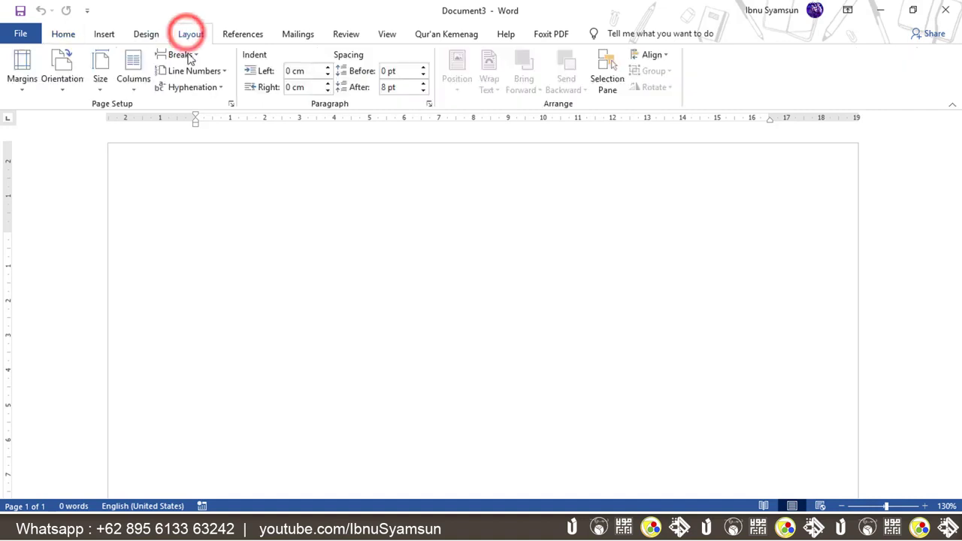
click(66, 87)
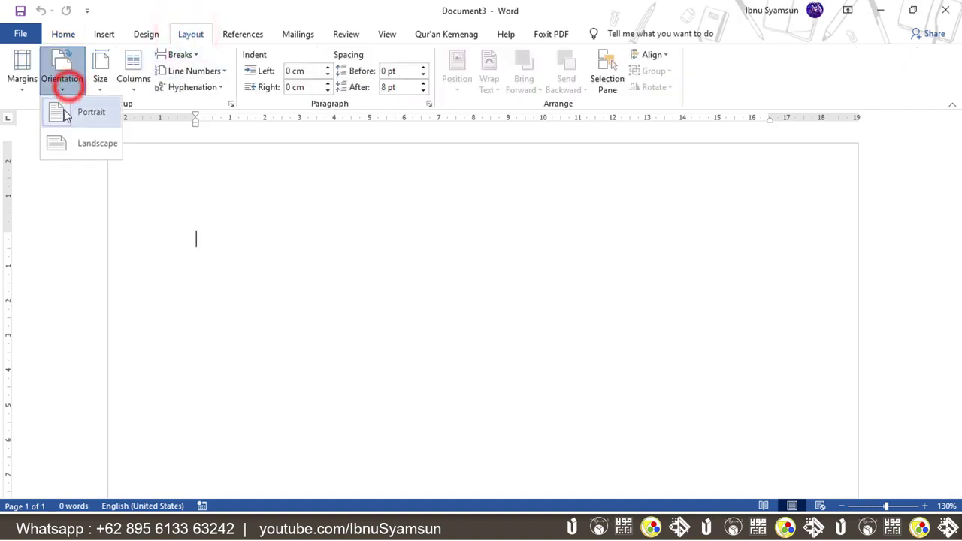
click(99, 144)
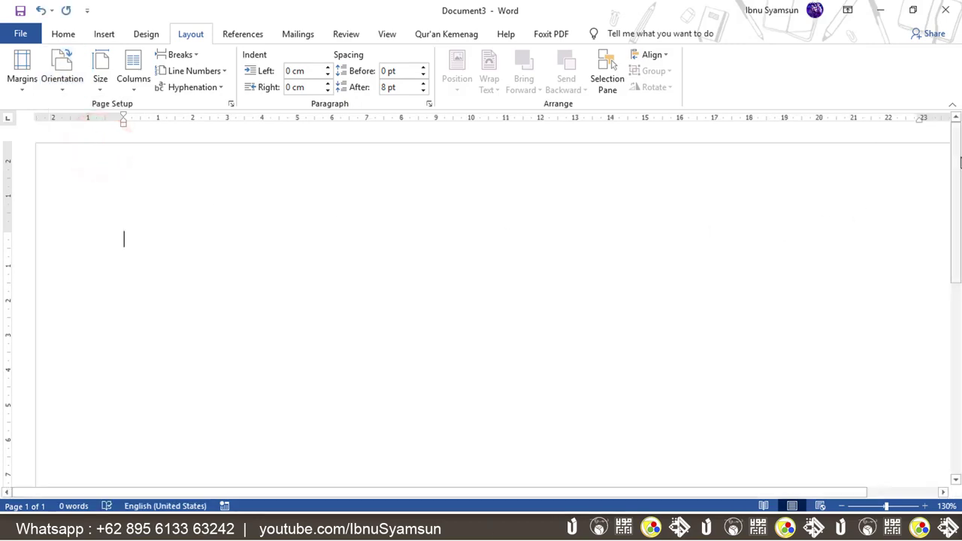
click(842, 506)
click(843, 506)
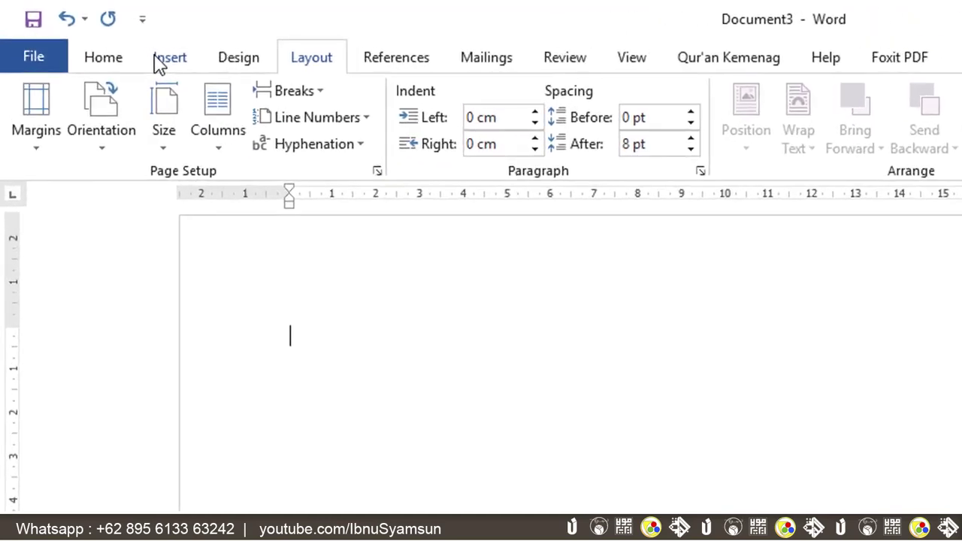
Step: Draw an oval on the page and size it to 10 cm by 10 cm
click(164, 60)
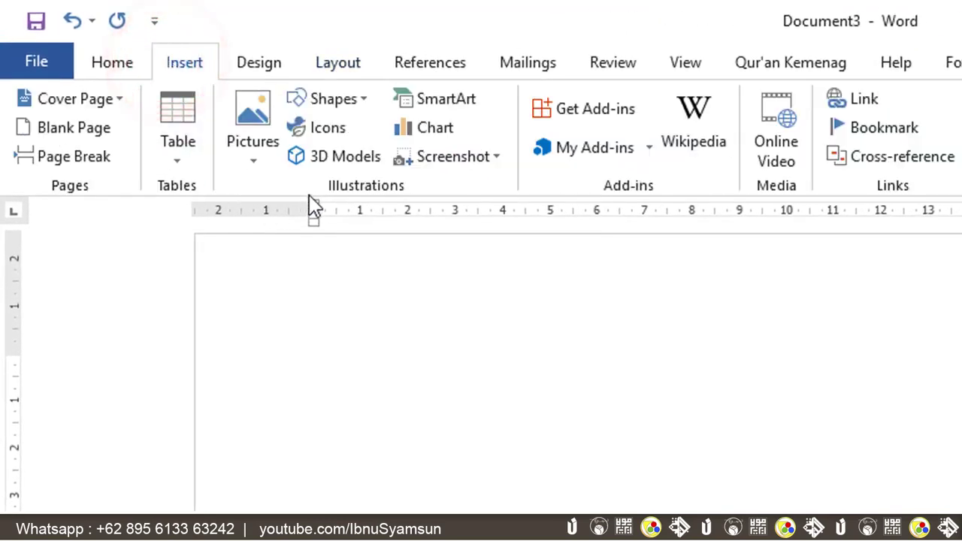
click(362, 101)
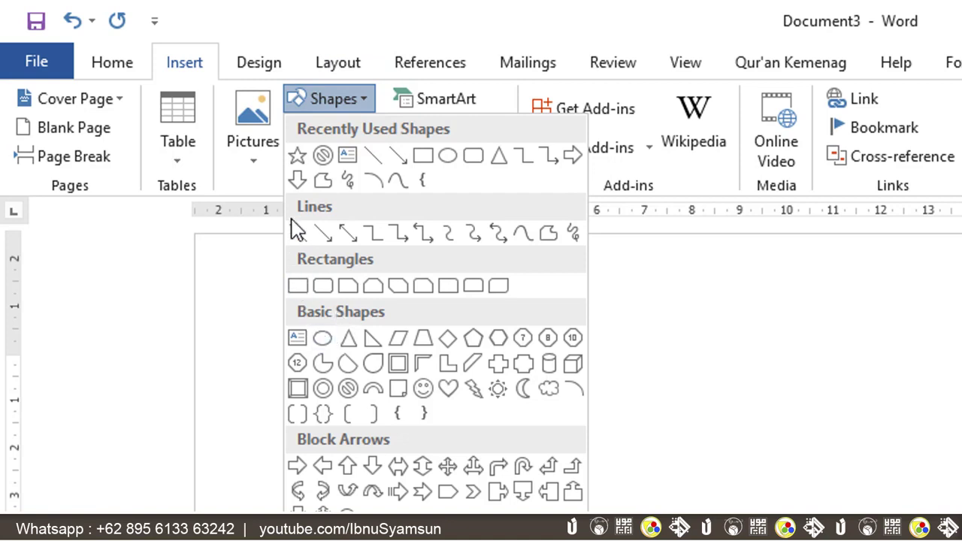
click(323, 339)
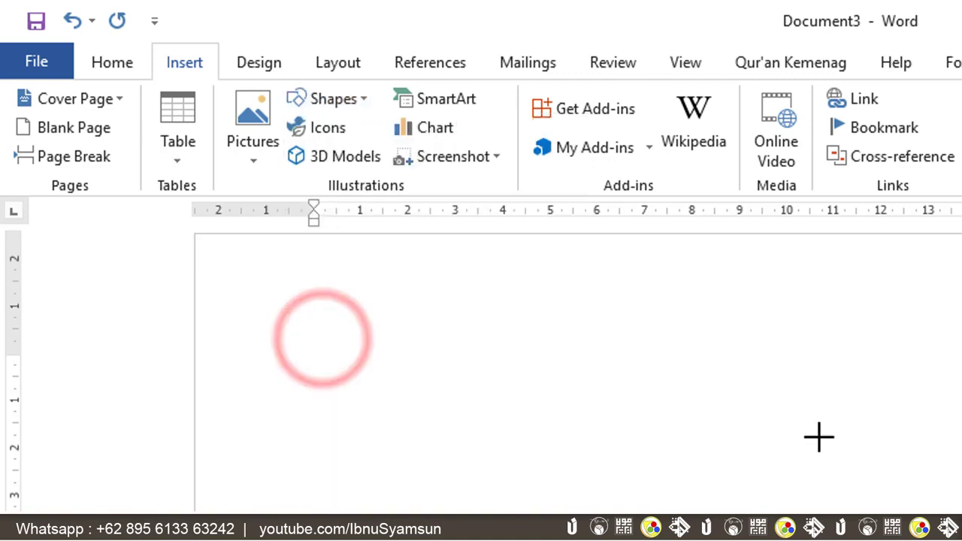
click(743, 402)
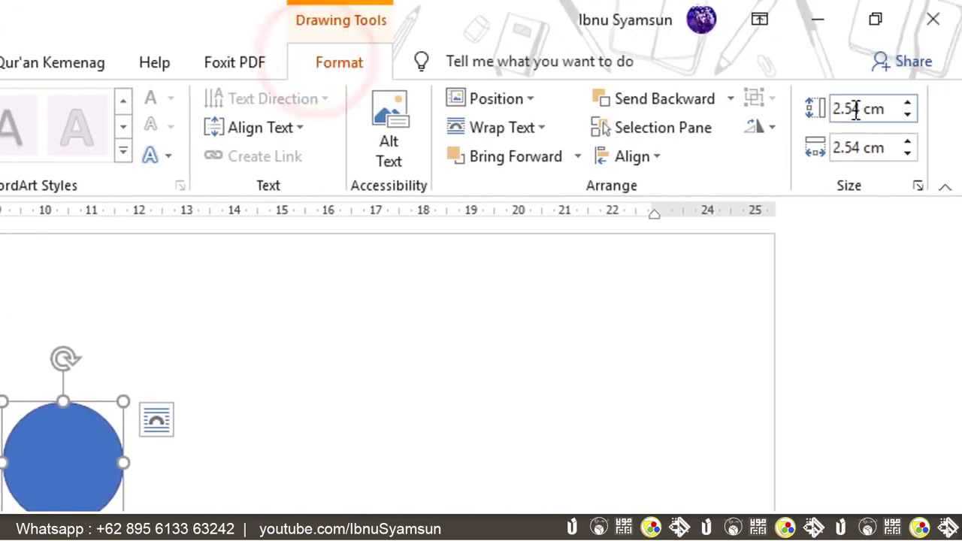
click(834, 110)
double_click(834, 110)
text(10)
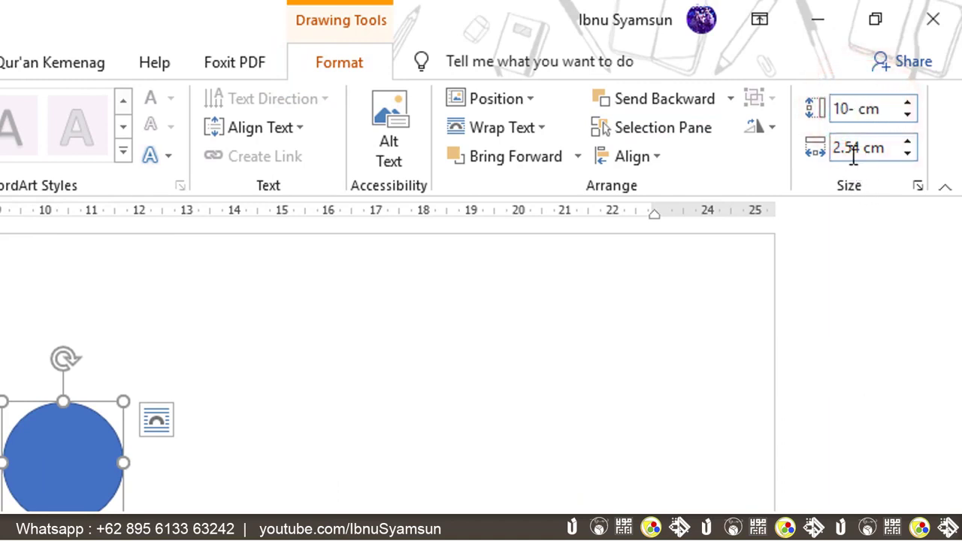
click(857, 150)
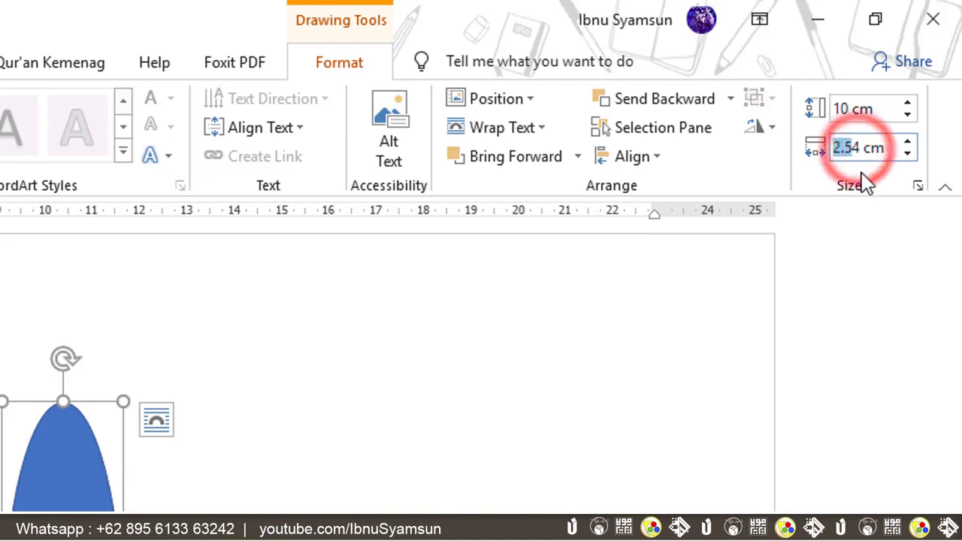
double_click(858, 147)
text(10)
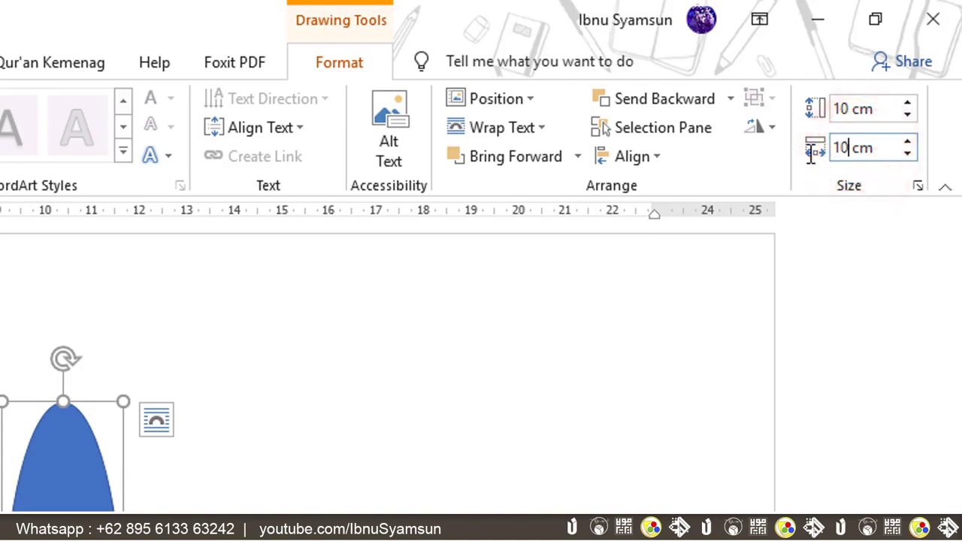
key(Return)
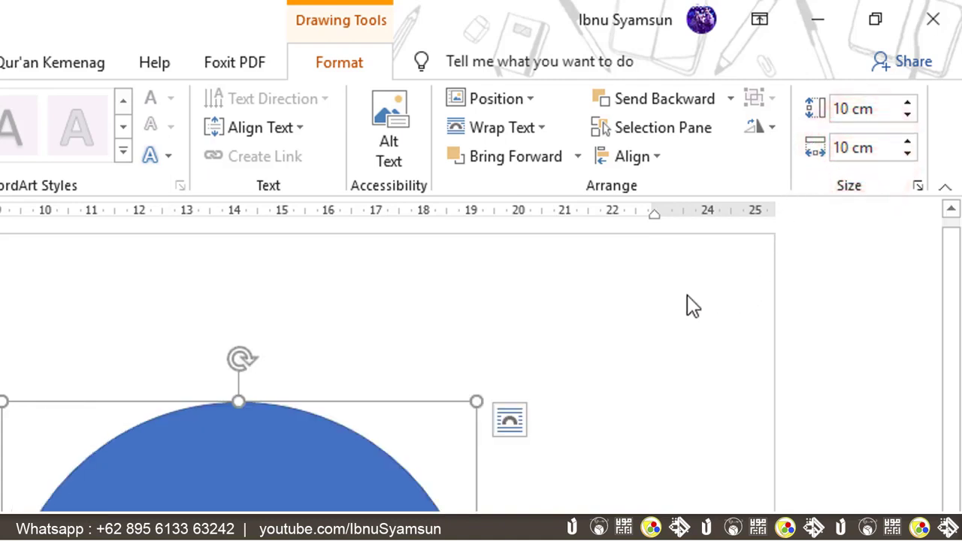
Step: Align the circle to the middle and centre of the page
click(657, 155)
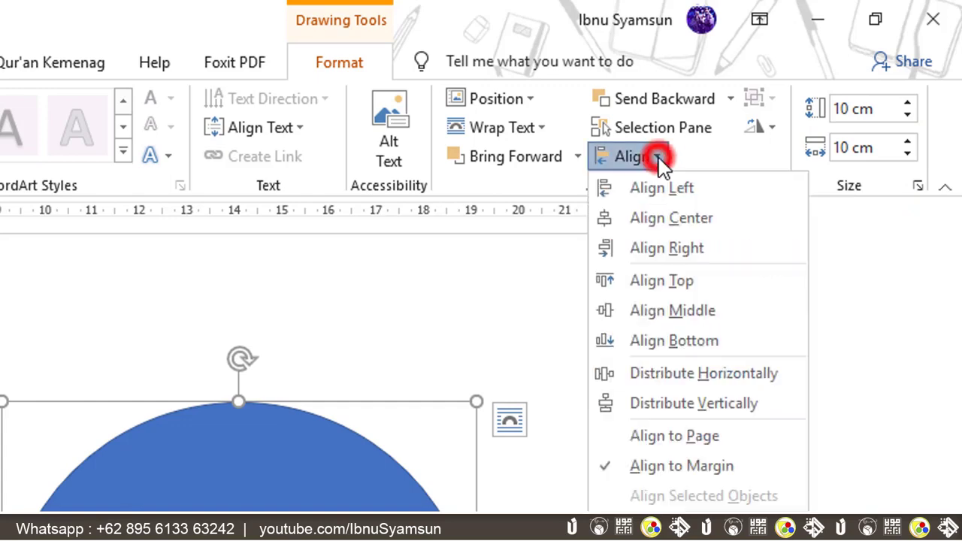
click(672, 314)
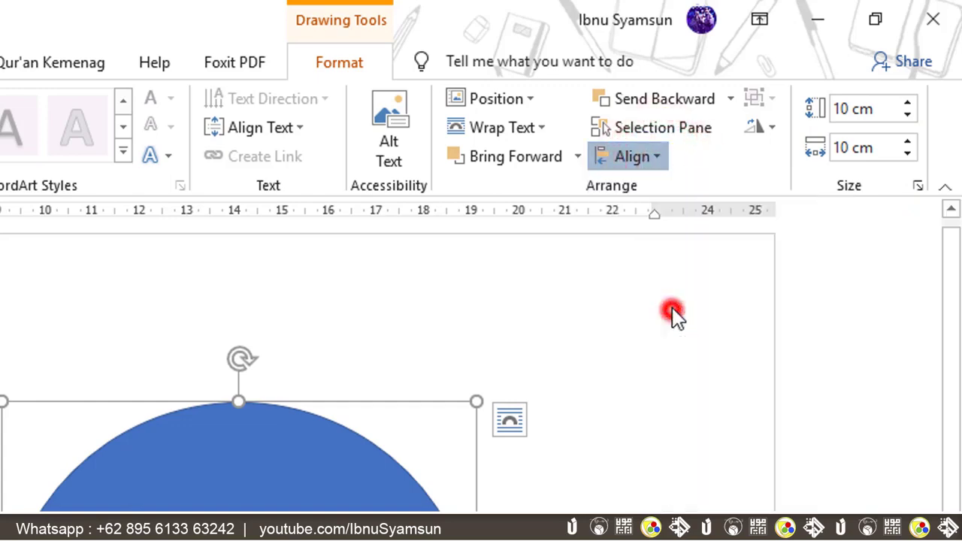
click(655, 156)
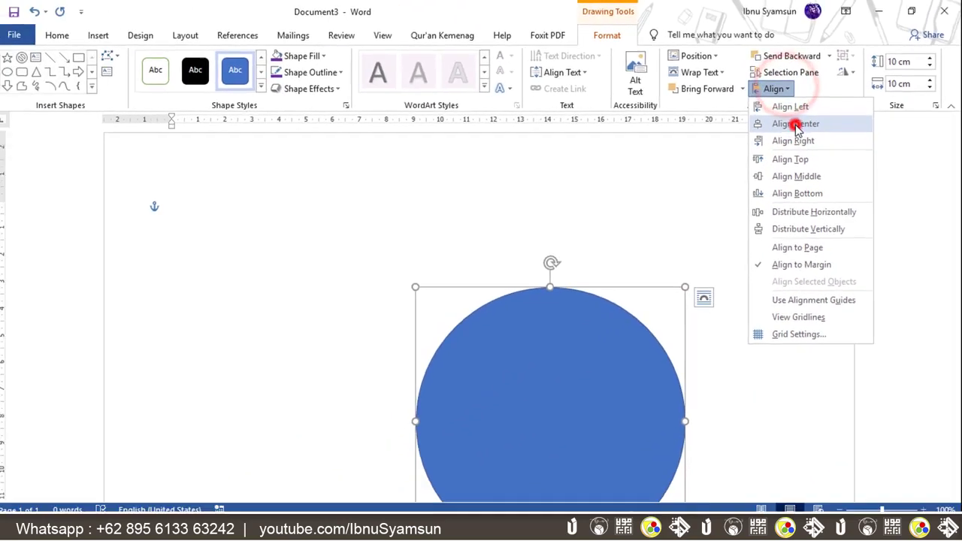
click(796, 125)
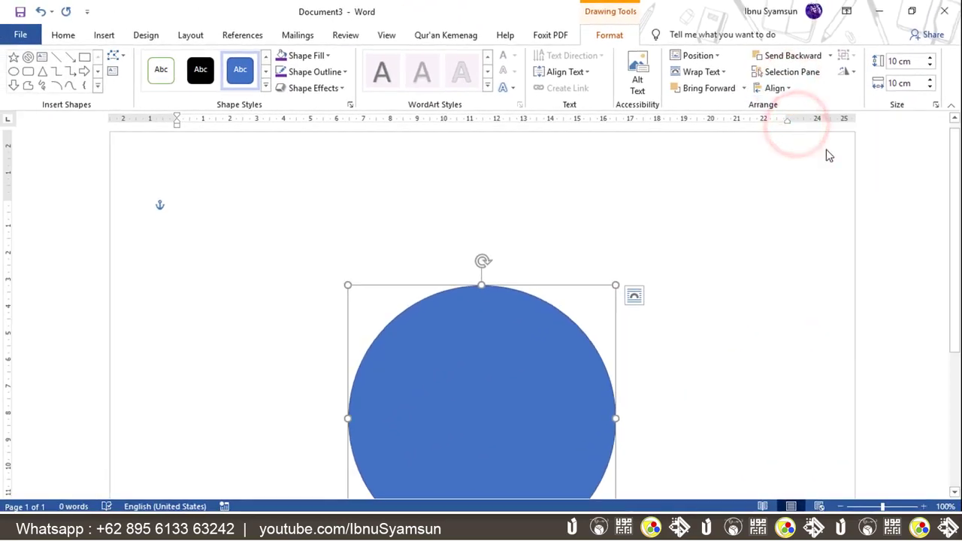
Step: Remove the circle's blue fill so it becomes an empty ring
click(953, 159)
drag(953, 159, 959, 238)
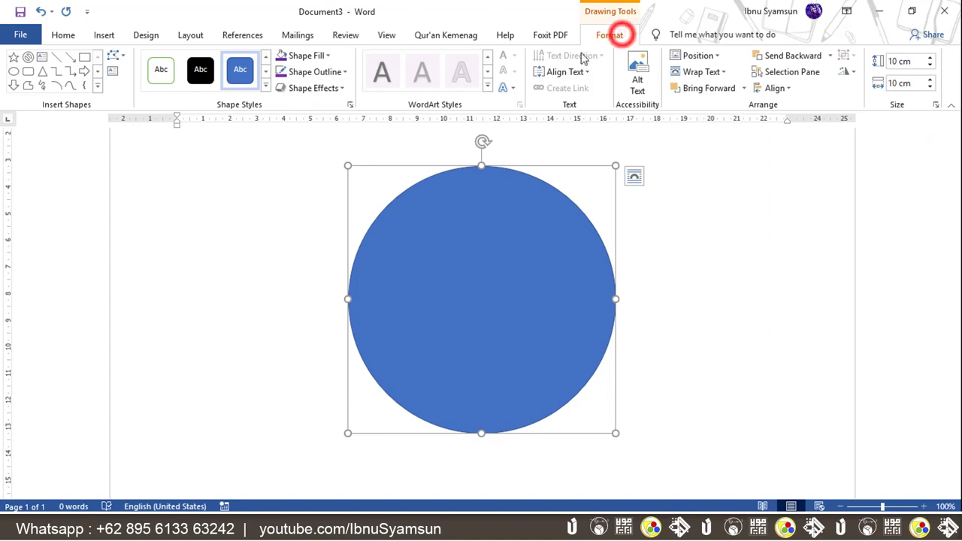
click(316, 56)
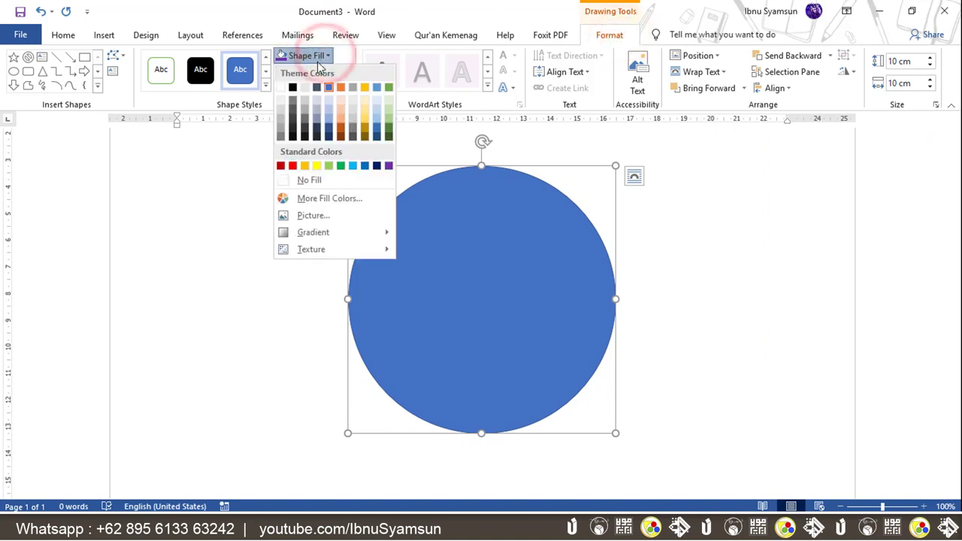
click(326, 186)
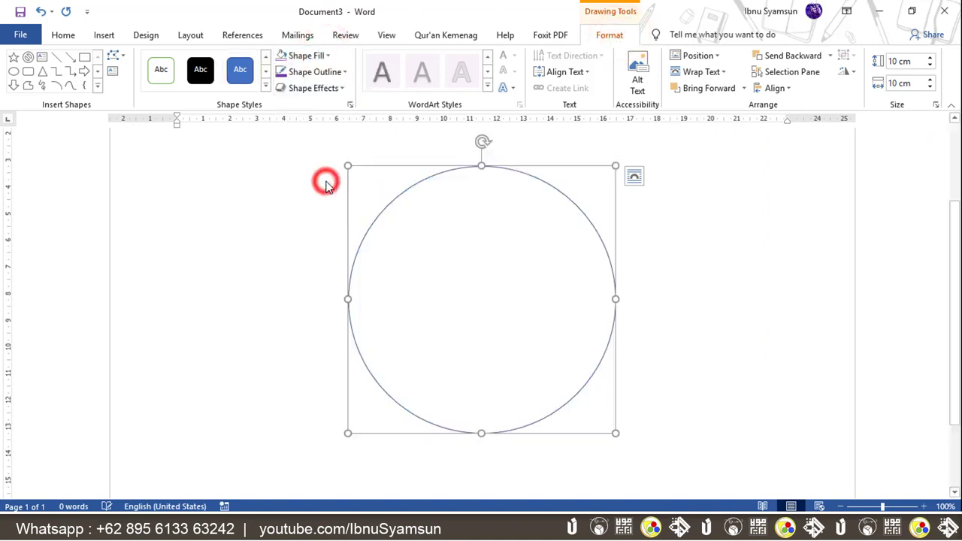
Step: Give the ring a purple 5.25 pt outline with a double compound line style
click(341, 72)
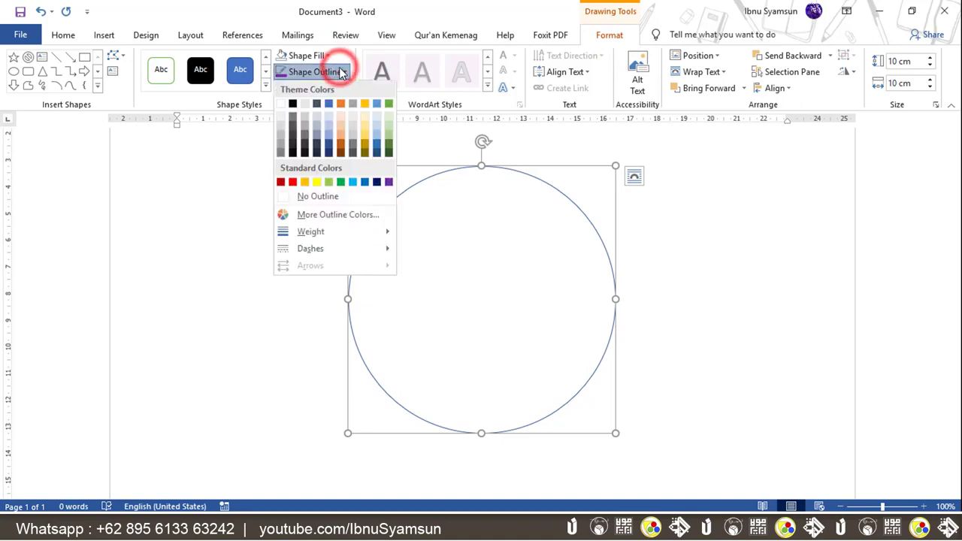
mouse_move(330, 232)
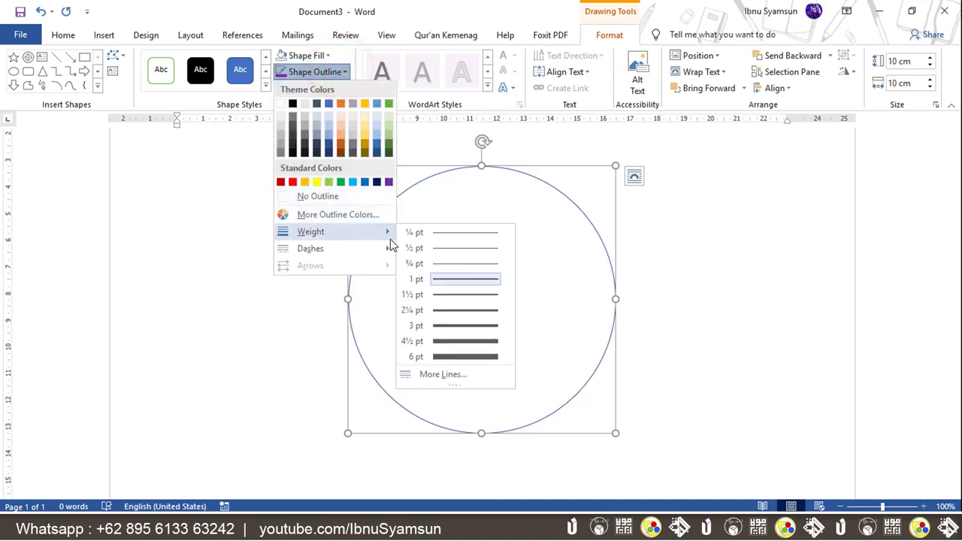
click(469, 374)
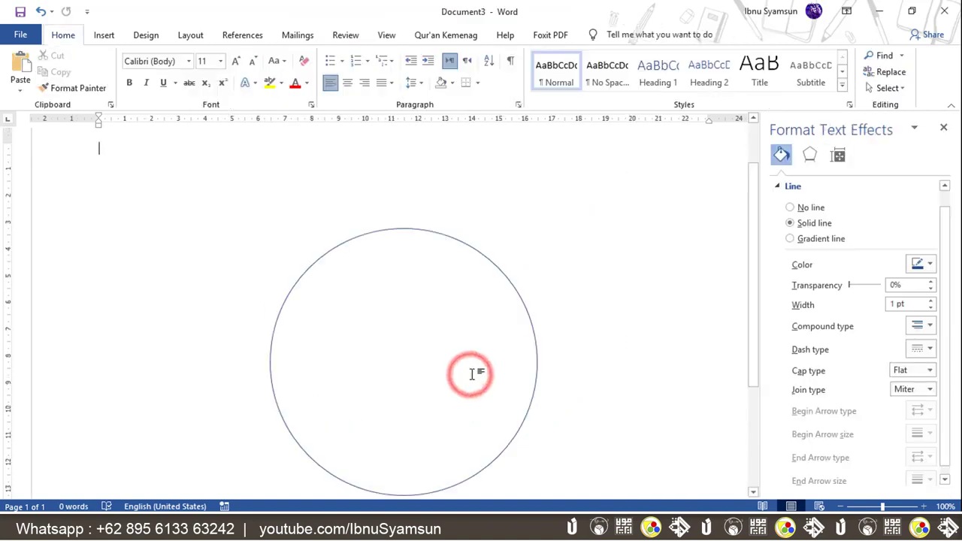
click(520, 303)
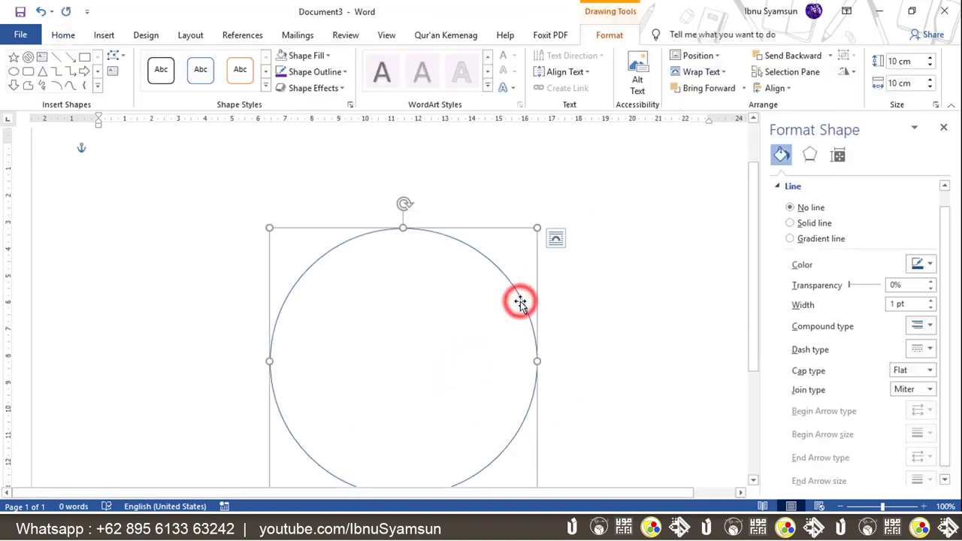
click(930, 300)
click(930, 300)
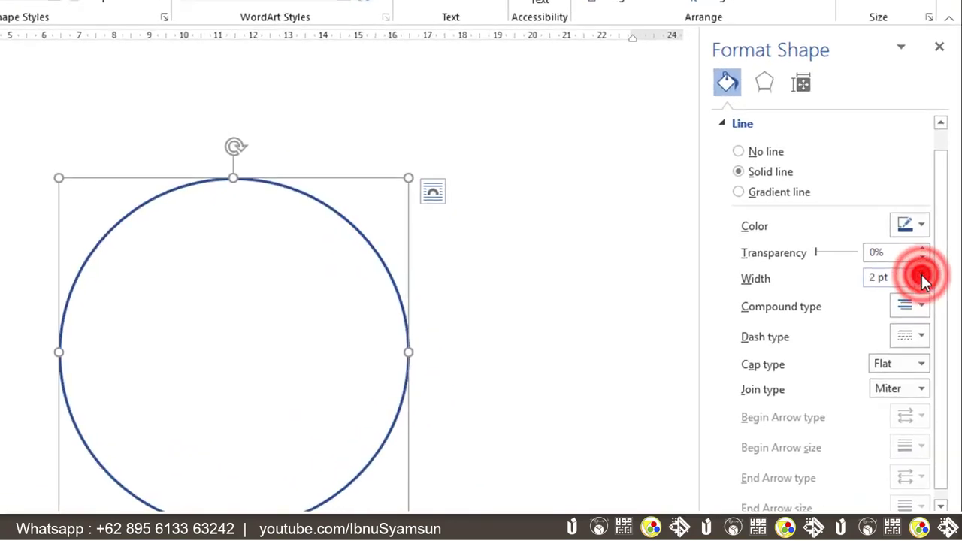
click(930, 300)
click(930, 300)
click(918, 263)
click(918, 263)
click(919, 264)
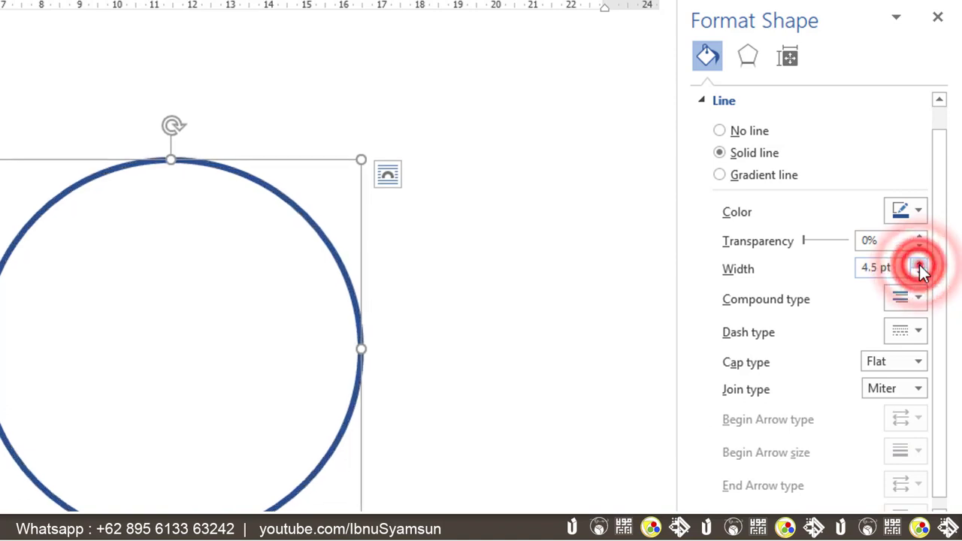
click(919, 264)
click(919, 265)
click(919, 265)
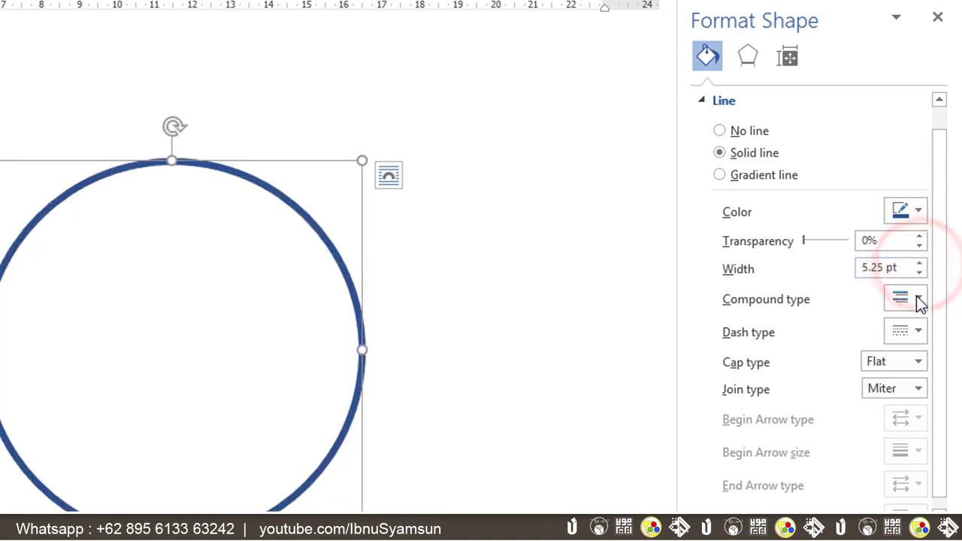
click(924, 300)
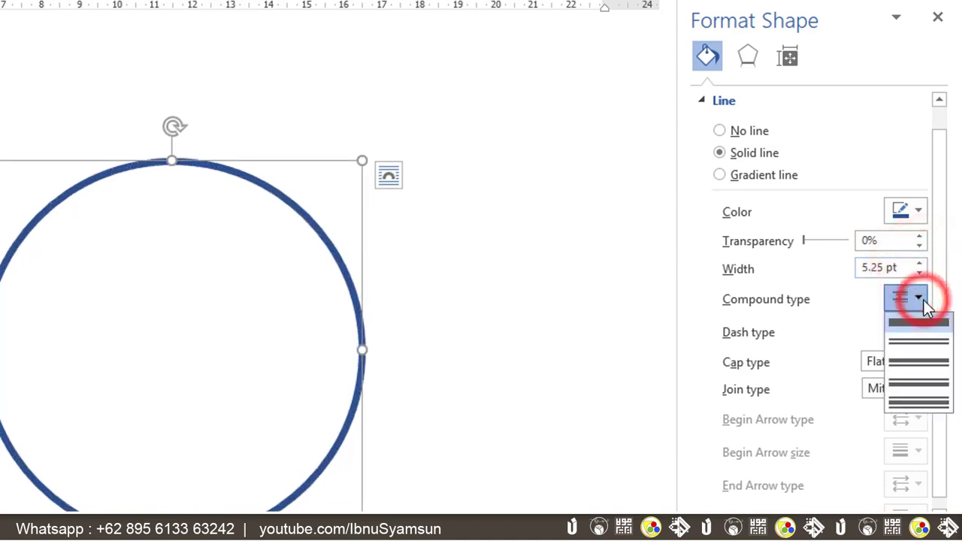
click(915, 359)
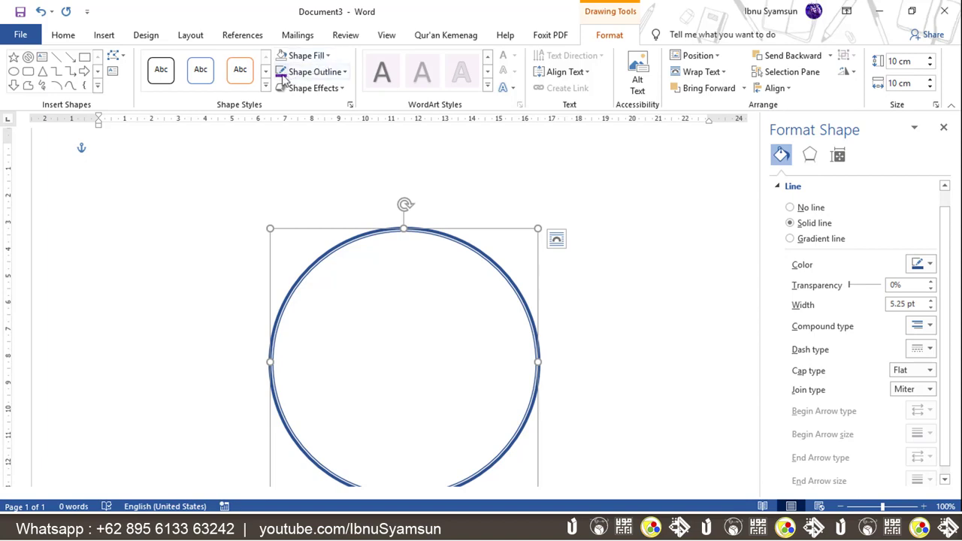
drag(751, 235, 756, 274)
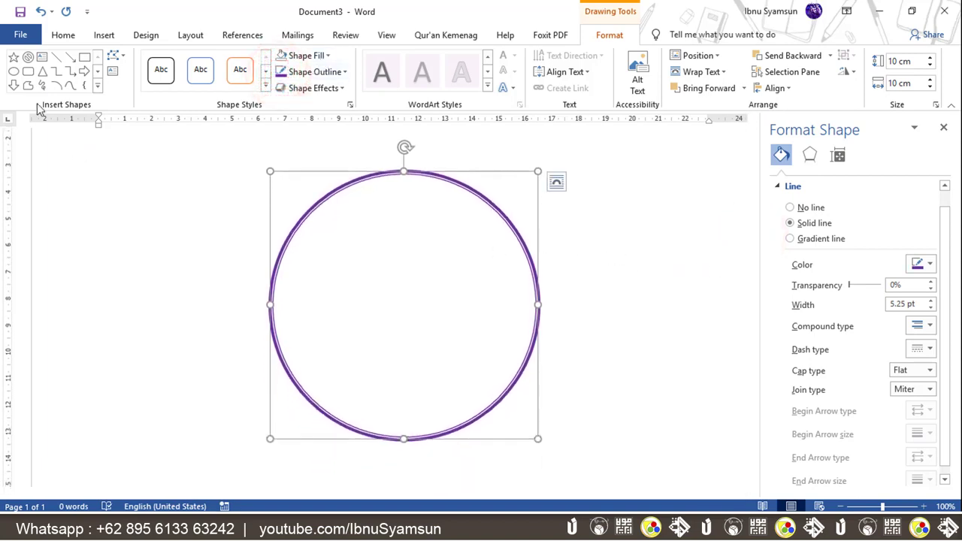
Step: Insert a Not Allowed shape and resize it to 9.5 cm by 9.5 cm
click(103, 36)
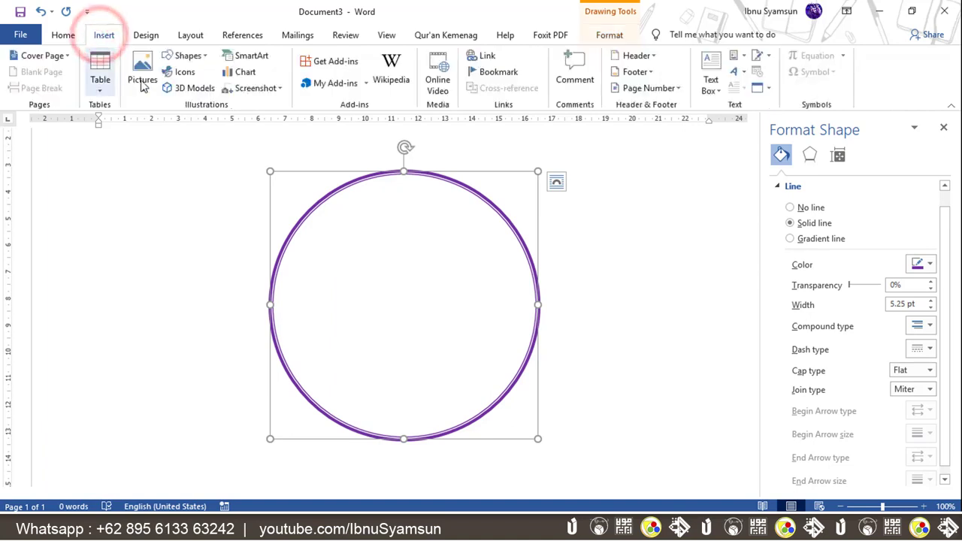
click(203, 57)
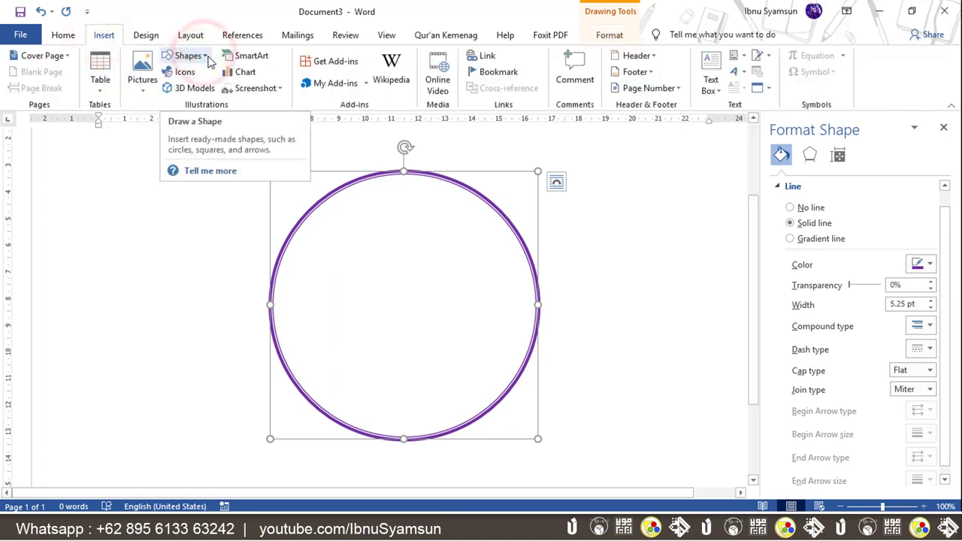
click(202, 57)
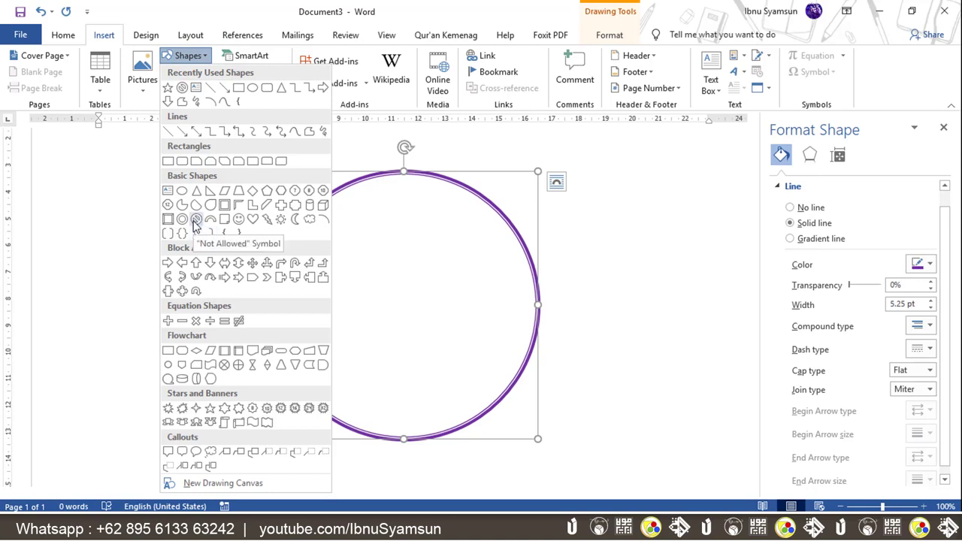
click(196, 221)
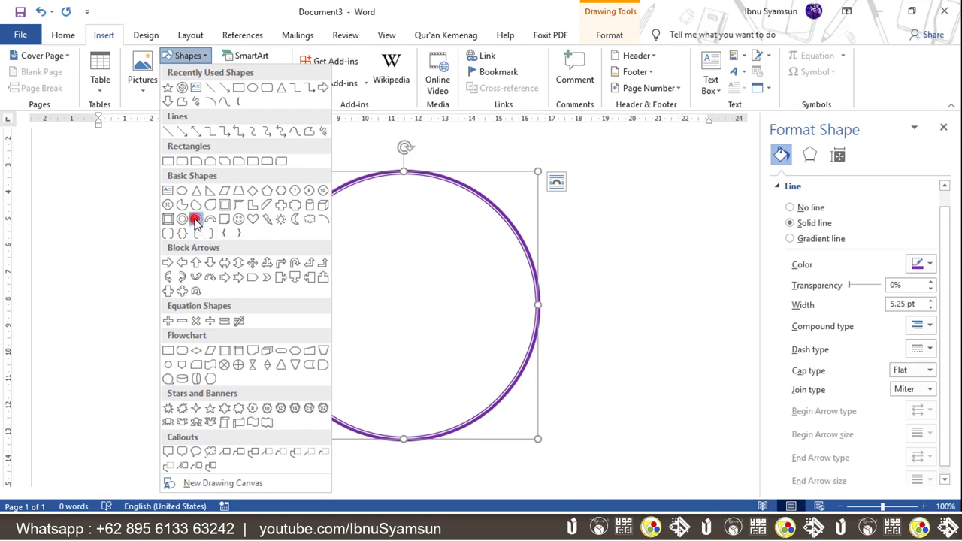
click(364, 240)
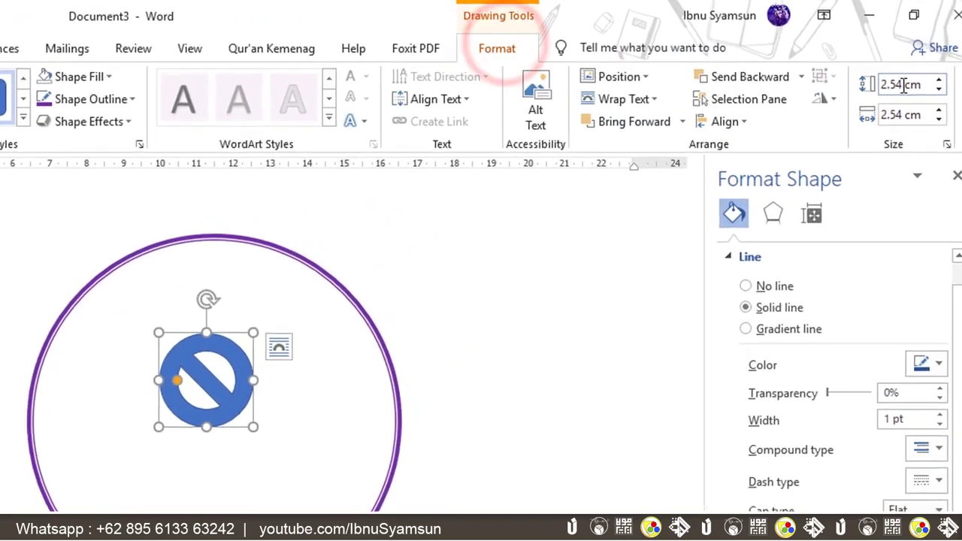
click(896, 61)
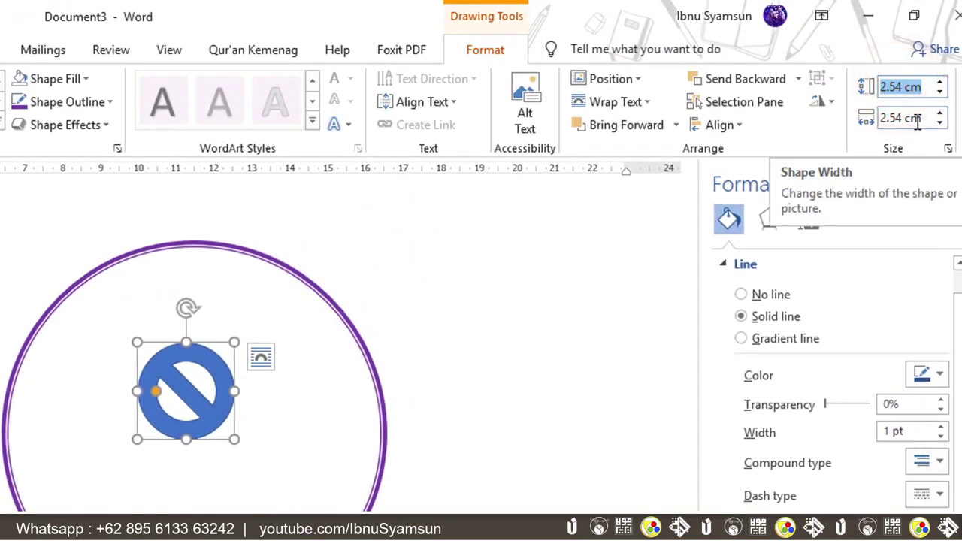
text(9.5)
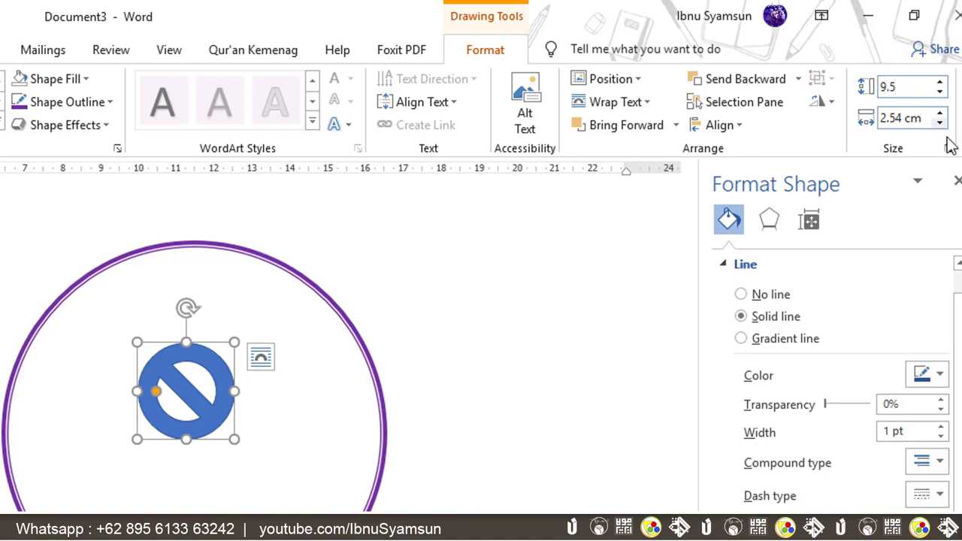
click(890, 120)
text(9.5)
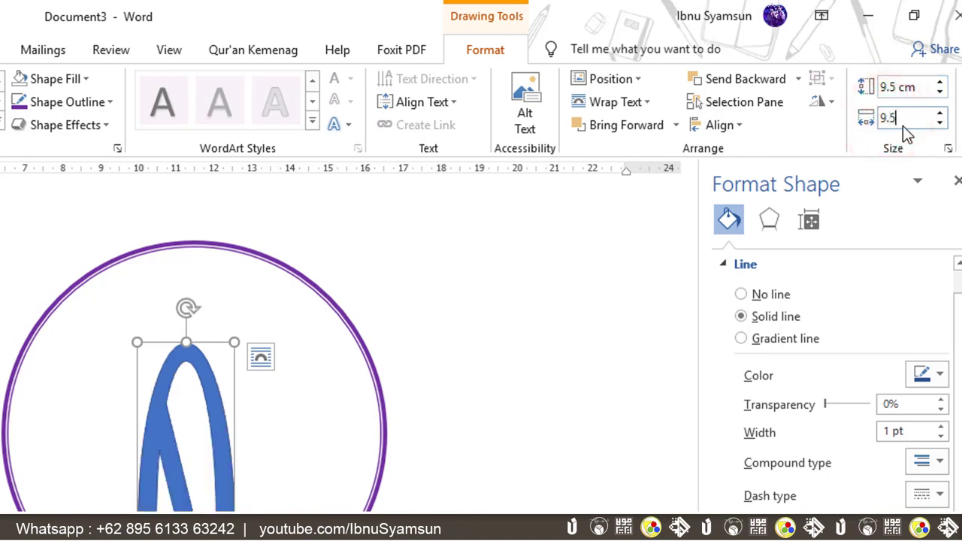
key(Return)
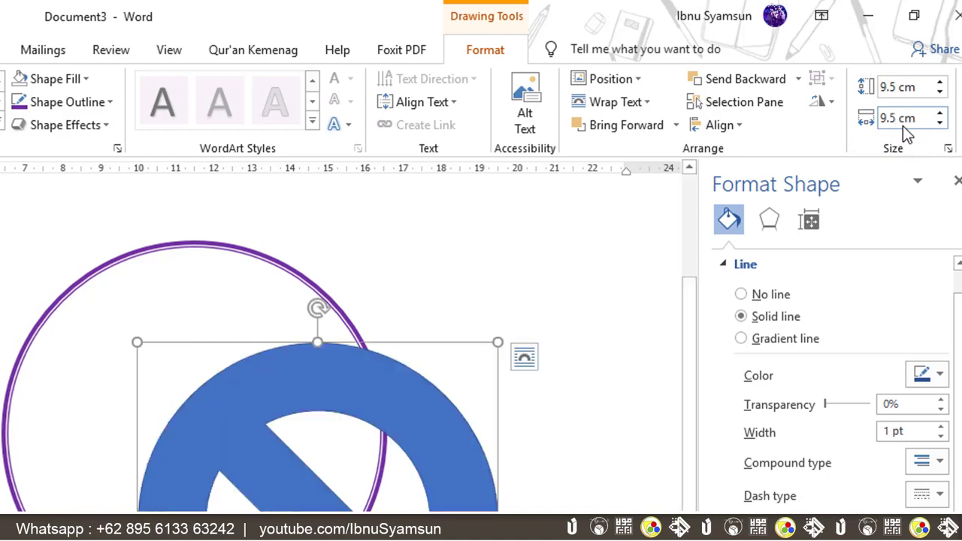
Step: Align the Not Allowed symbol to centre and middle, then remove its blue fill
click(706, 127)
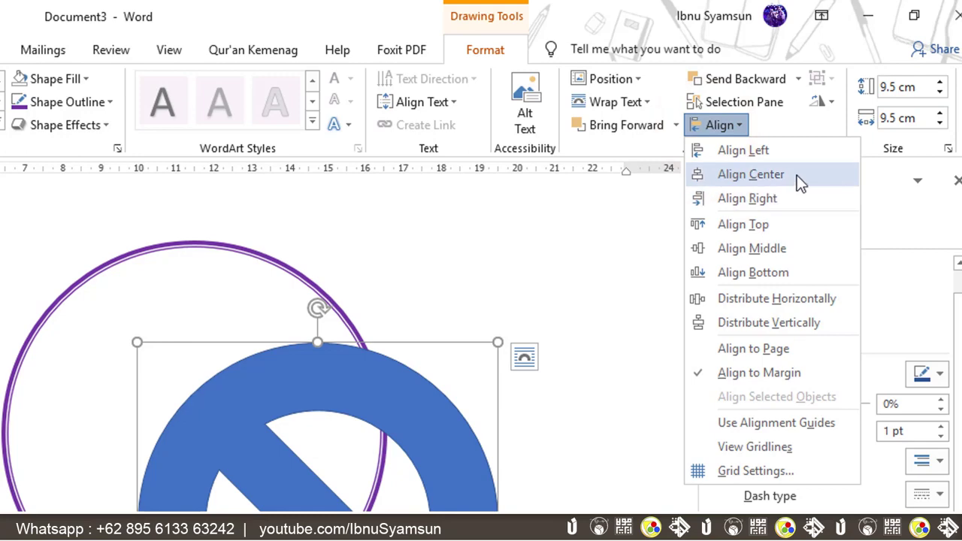
click(797, 175)
click(729, 125)
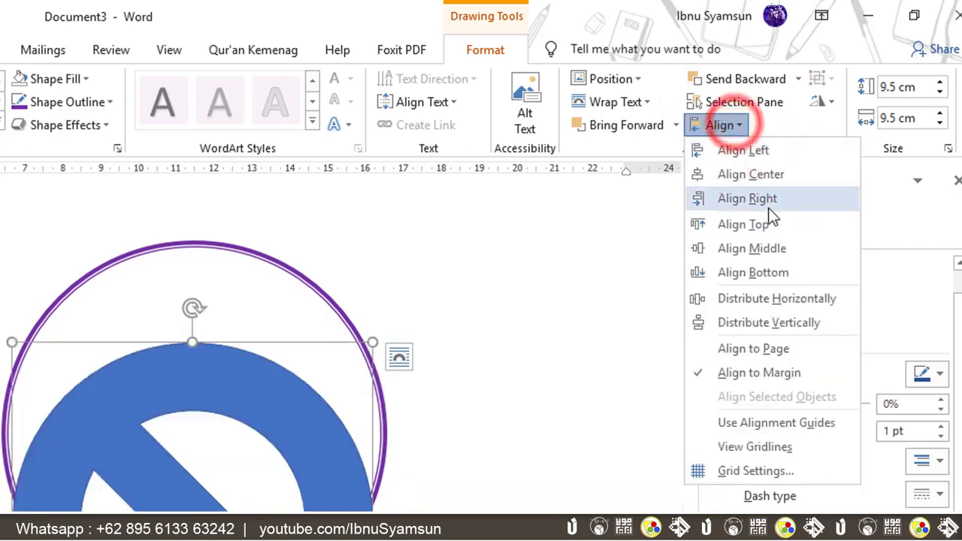
click(804, 255)
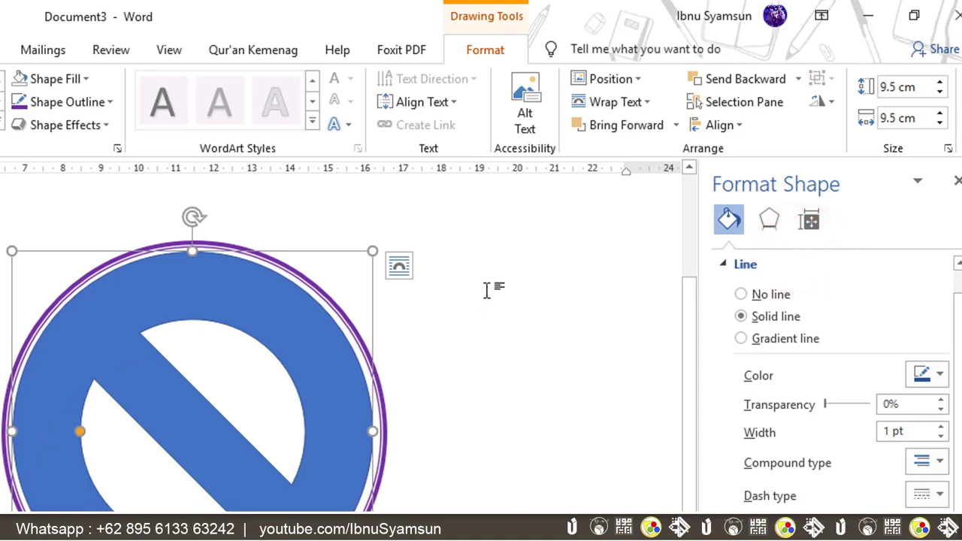
click(55, 80)
click(69, 257)
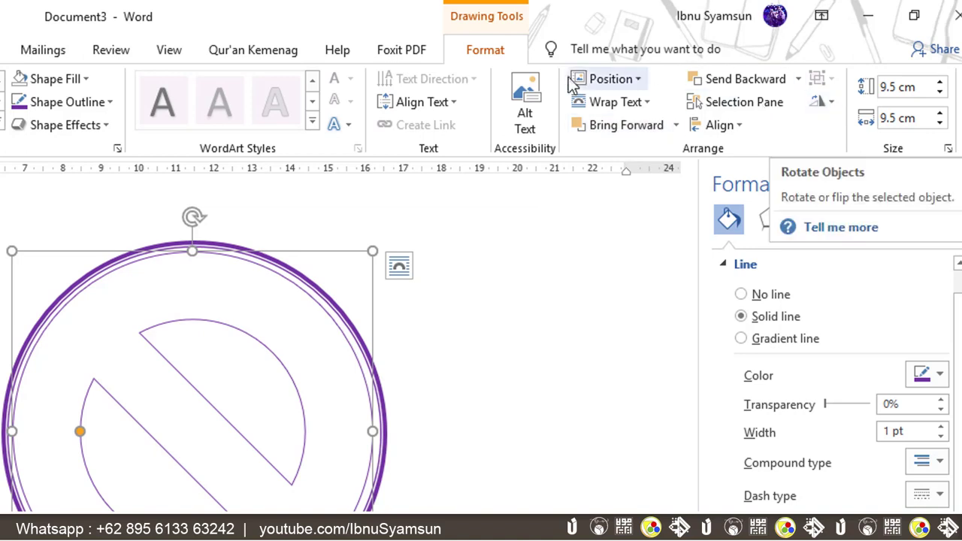
Step: Rotate the lower half-circle shape to 315° and drag it to enlarge the two half-circles
click(831, 101)
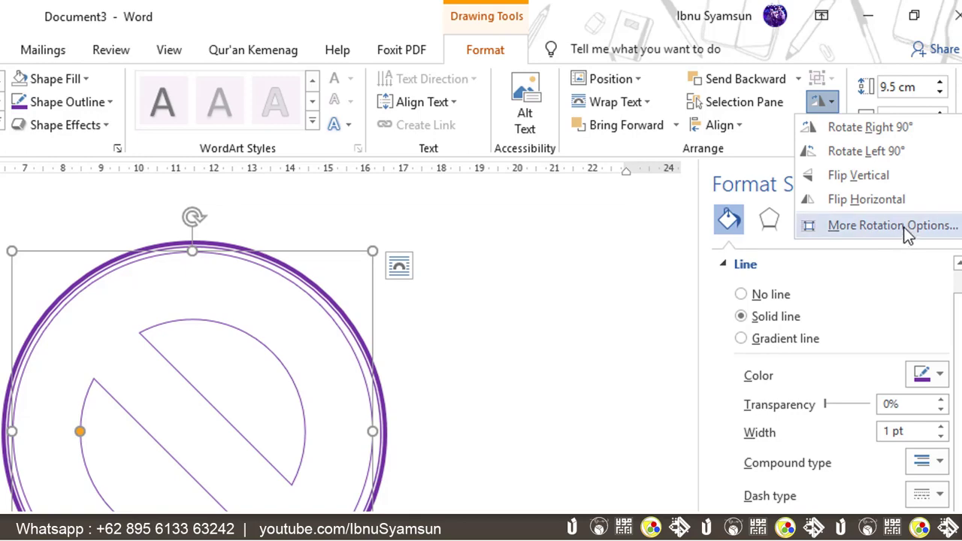
click(901, 227)
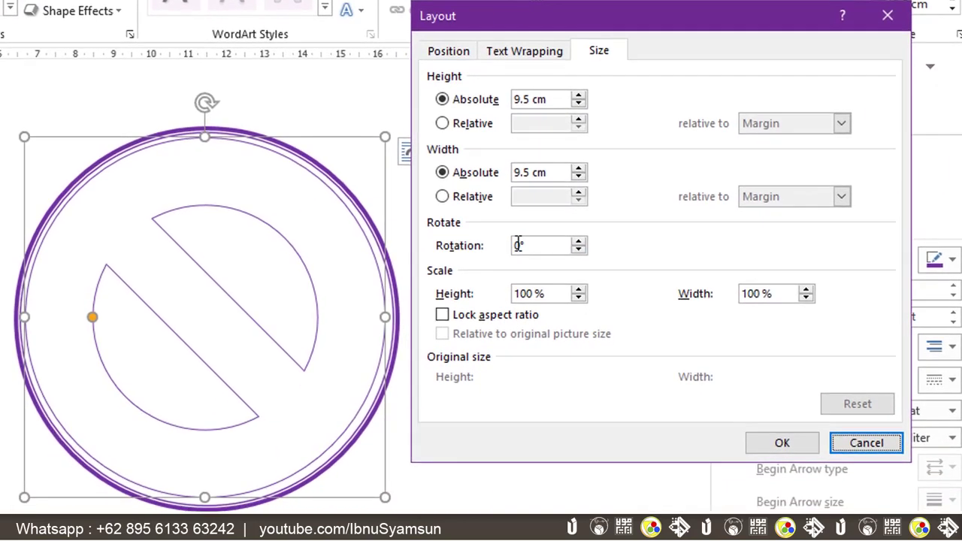
double_click(541, 245)
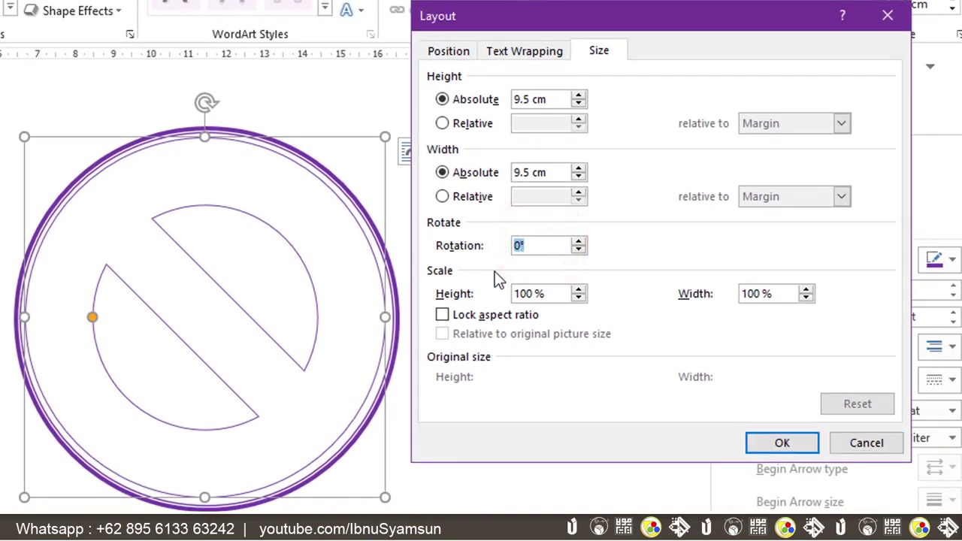
text(31)
text(5)
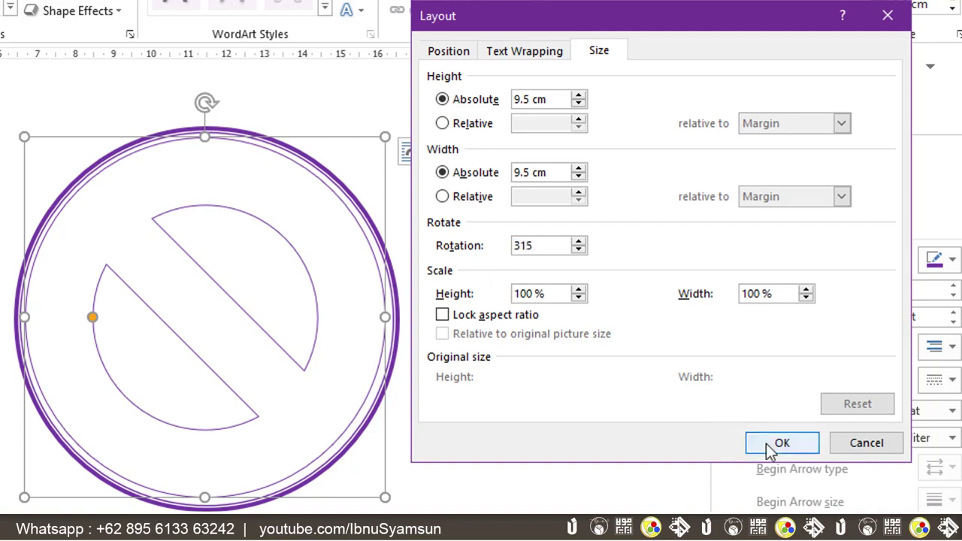
click(770, 447)
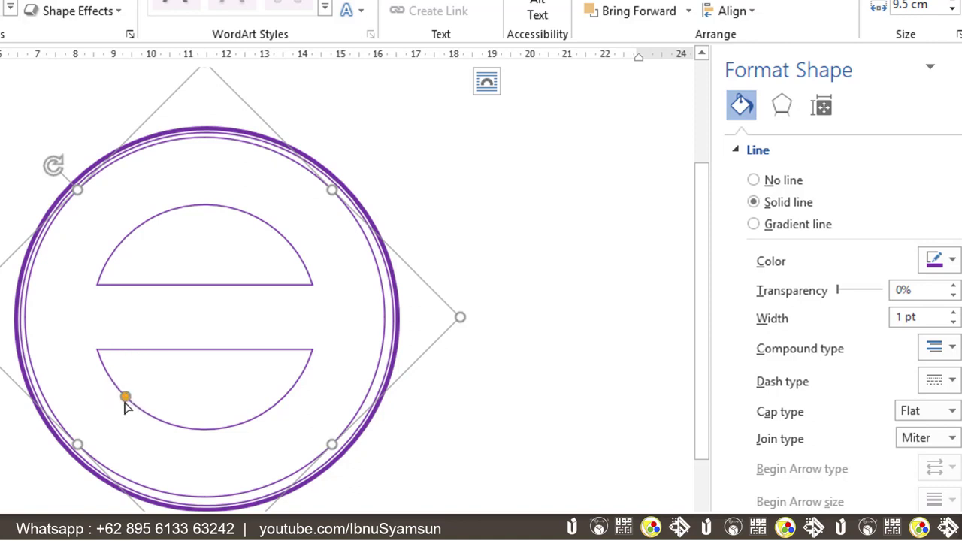
mouse_move(125, 398)
mouse_down()
mouse_move(110, 421)
mouse_move(151, 387)
mouse_up()
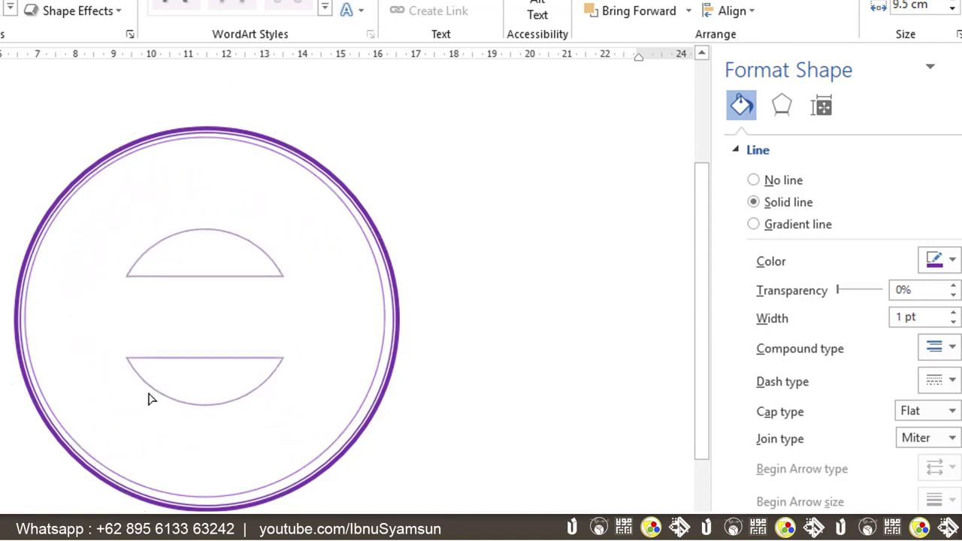
drag(151, 388, 129, 424)
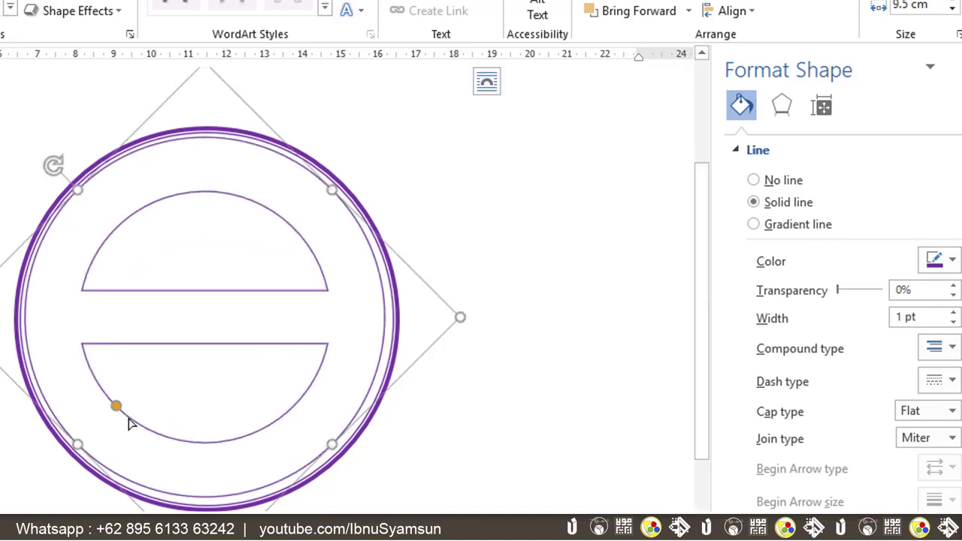
Step: Draw an oval circle over the centre of the stamp
click(519, 180)
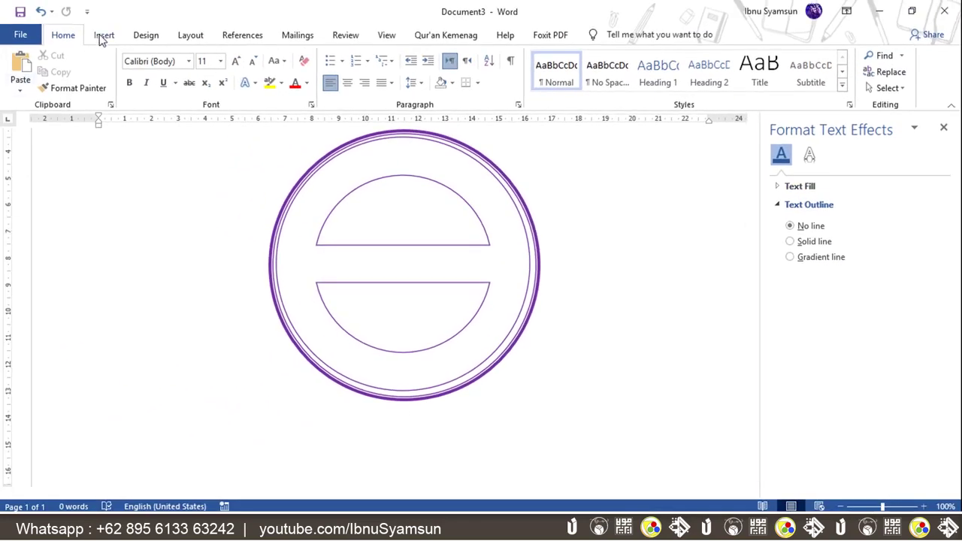
click(103, 36)
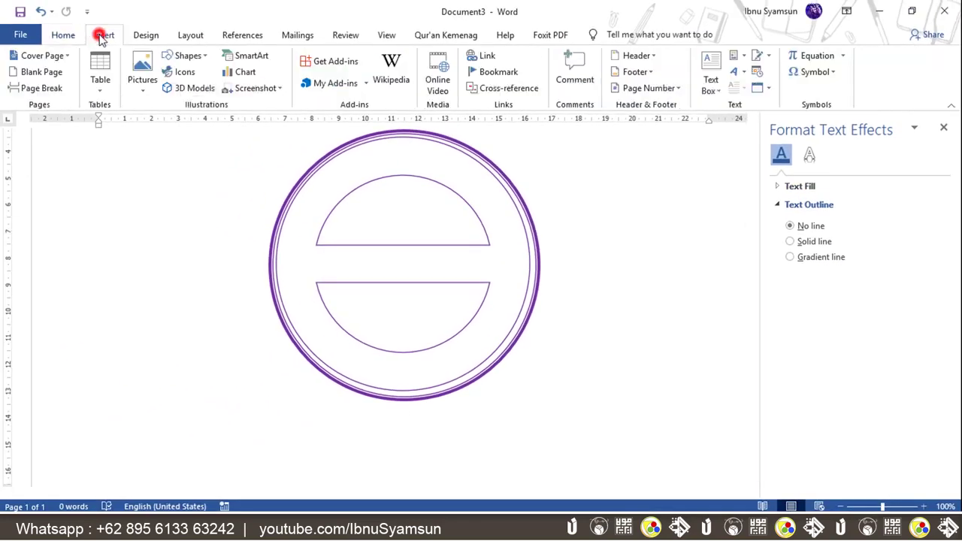
click(199, 58)
click(182, 192)
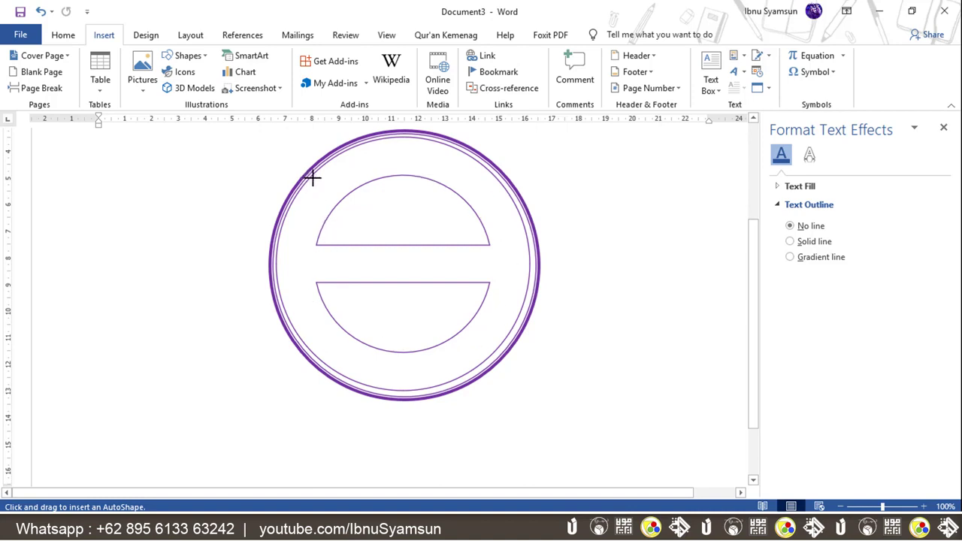
drag(313, 178, 463, 348)
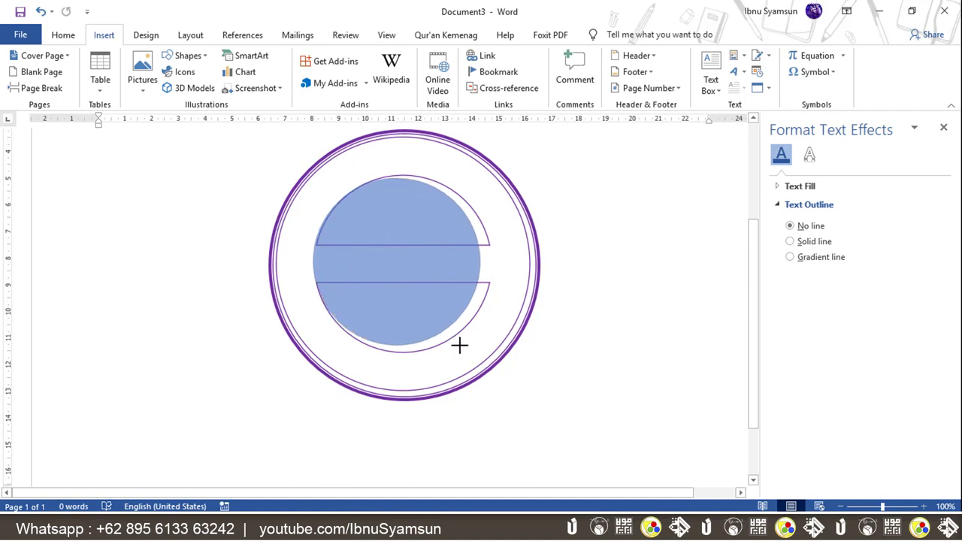
drag(462, 348, 468, 351)
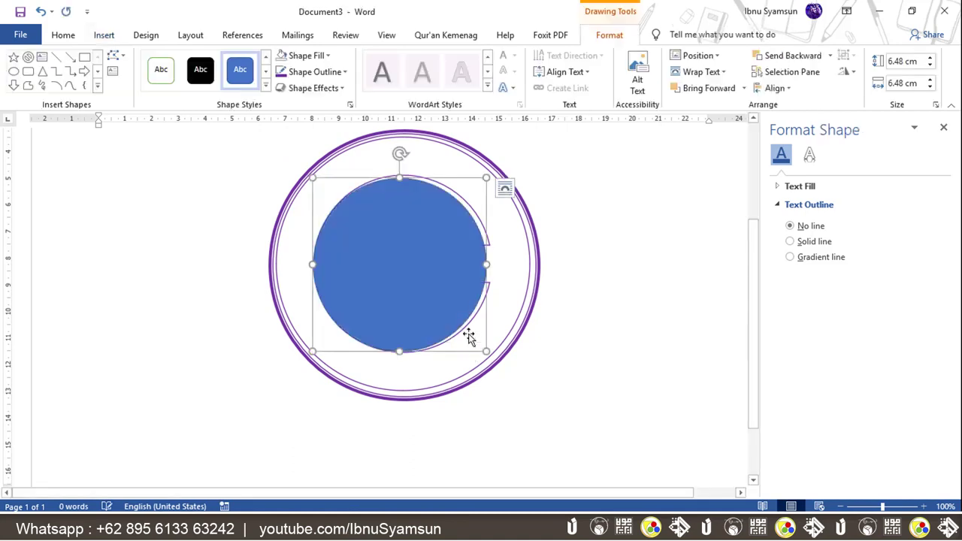
Step: Give the circle No Fill and a purple outline, then nudge its size to enclose the half-circles
click(281, 56)
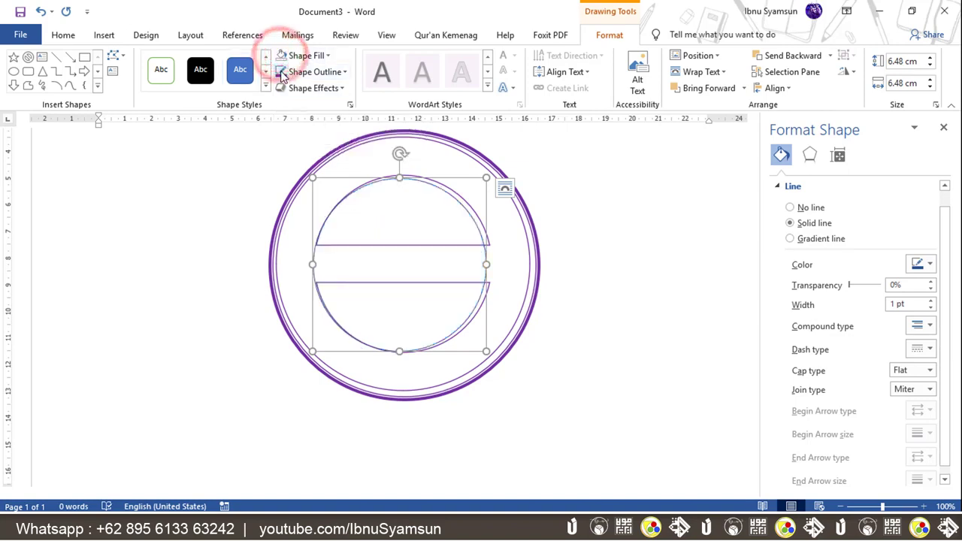
click(281, 72)
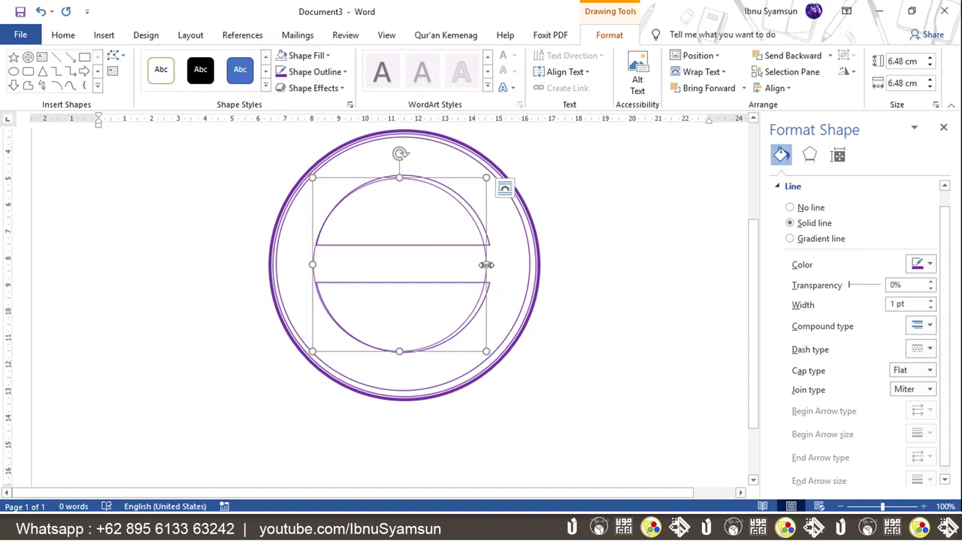
drag(486, 264, 492, 263)
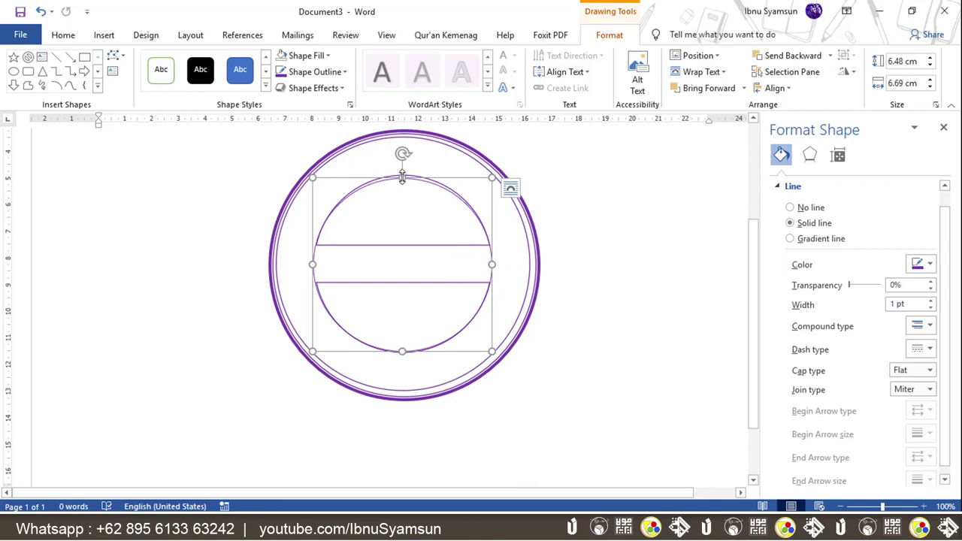
drag(402, 178, 401, 174)
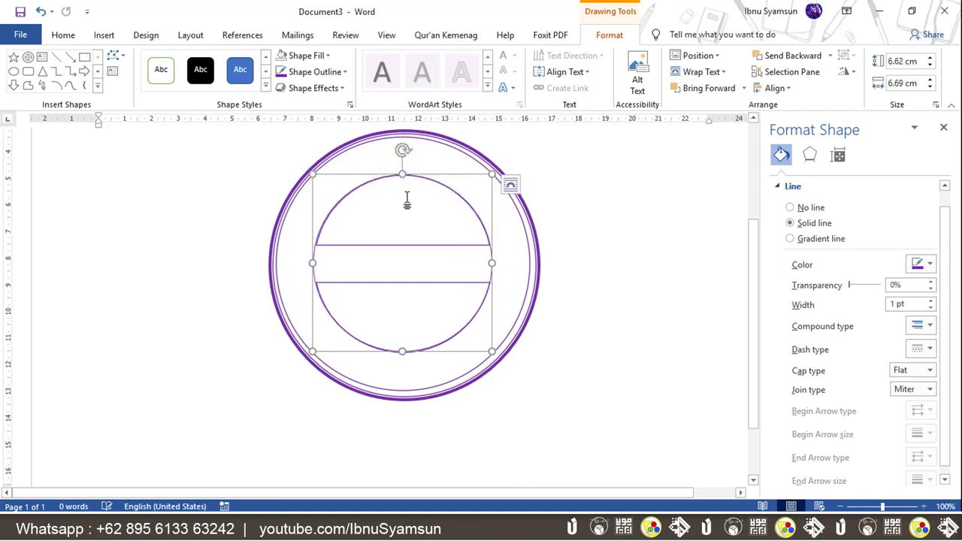
drag(403, 351, 404, 351)
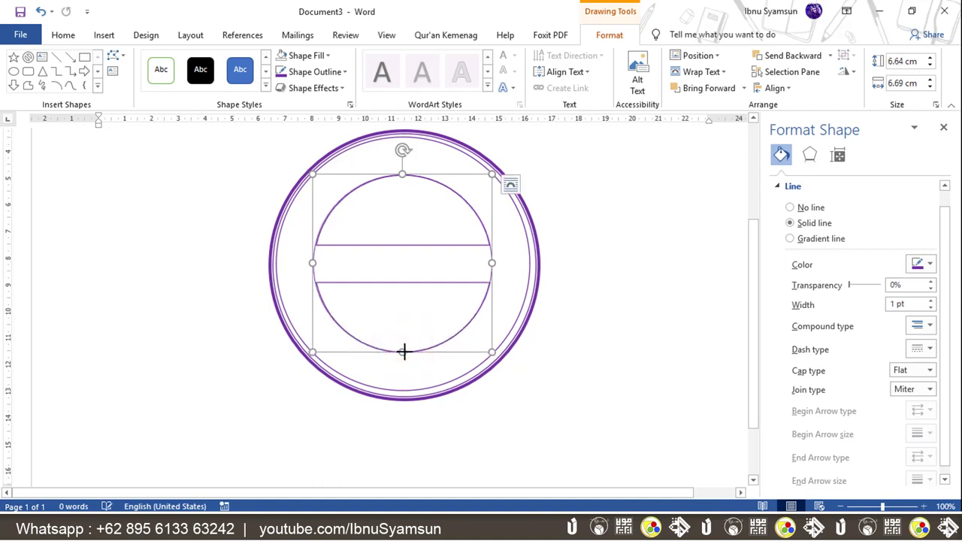
click(646, 306)
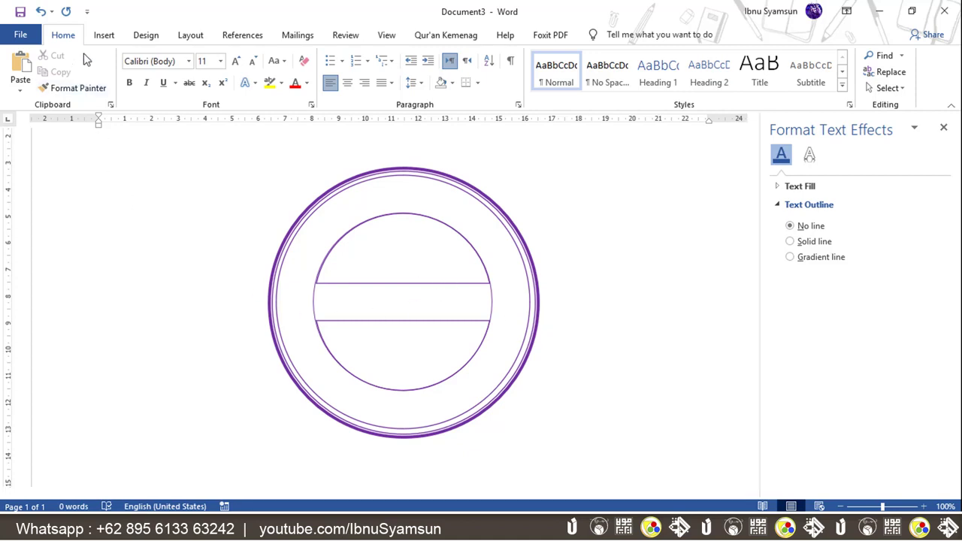
Step: Draw a text box left of the stamp, type 'TOKO PERCETAKAN MAULA 2021' and select all of it
click(105, 36)
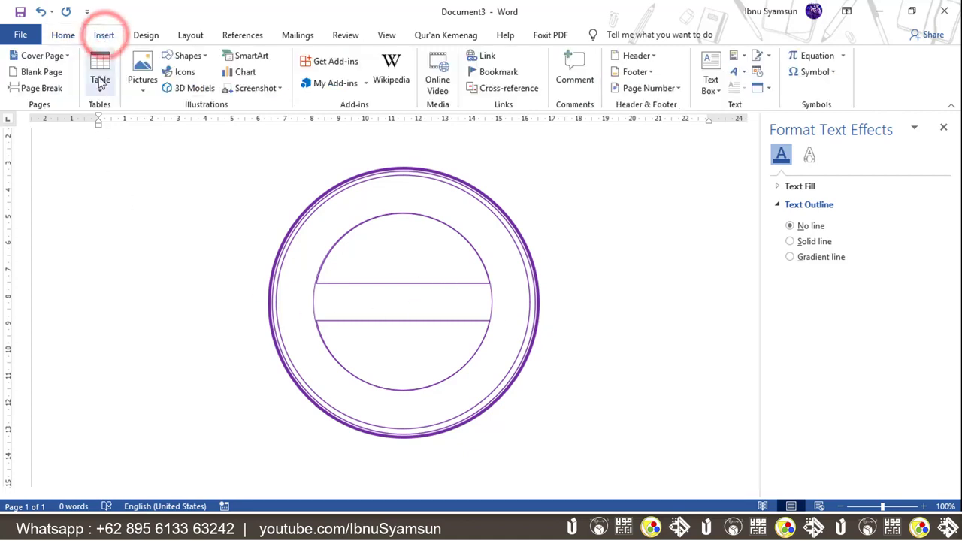
click(188, 55)
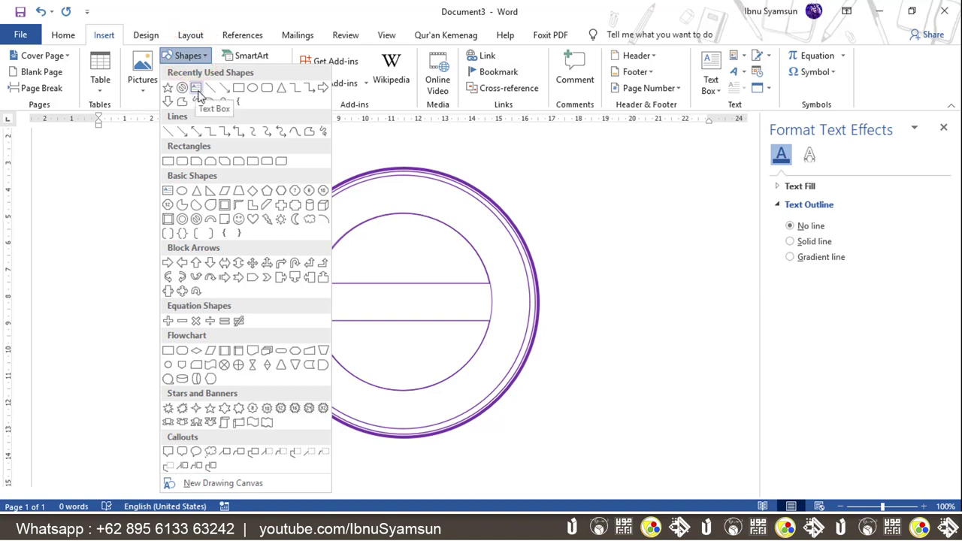
click(197, 91)
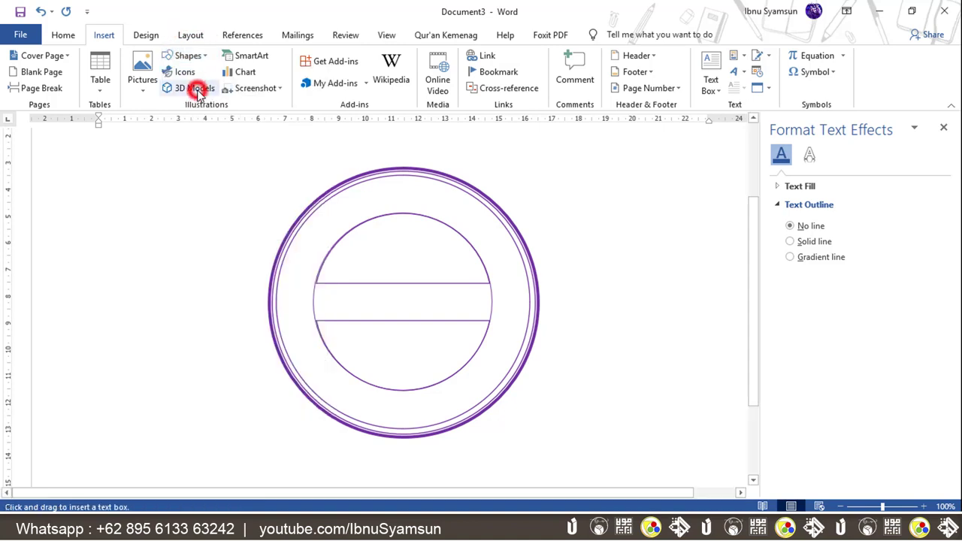
drag(135, 213, 156, 281)
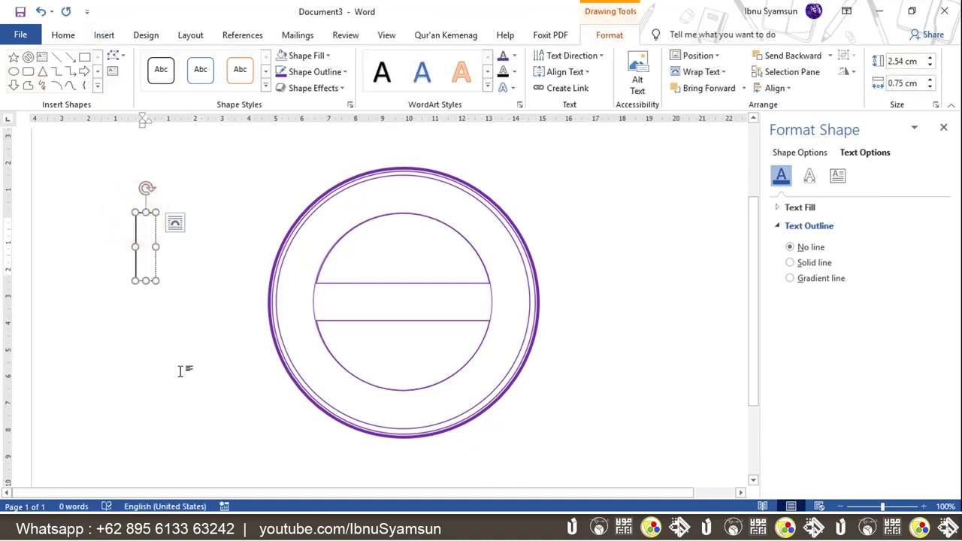
text(T)
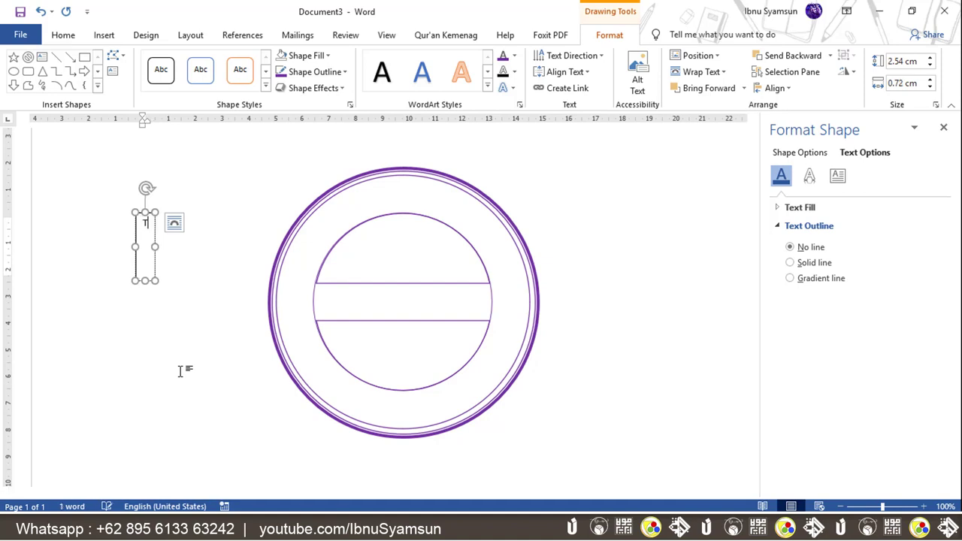
text(OKO PERCE)
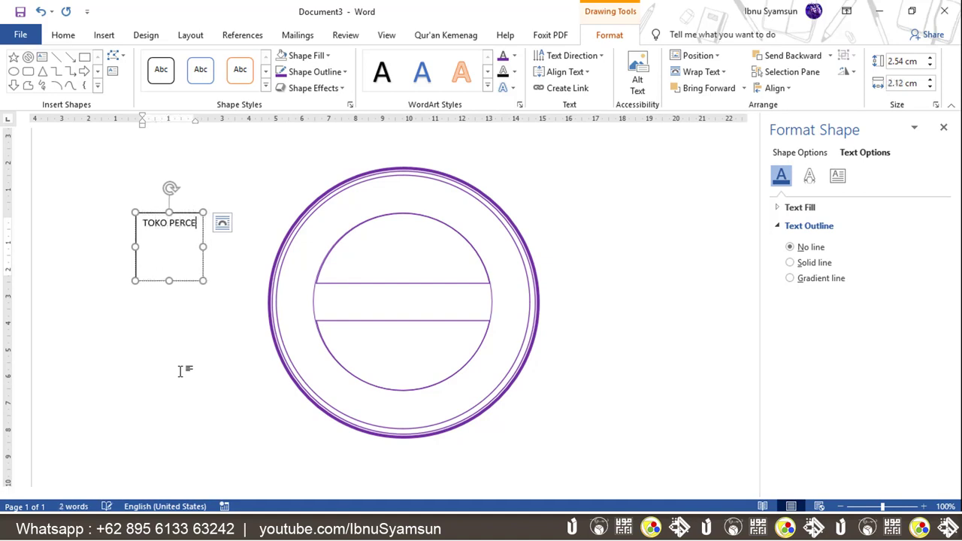
text(TAKAN MAULA 2)
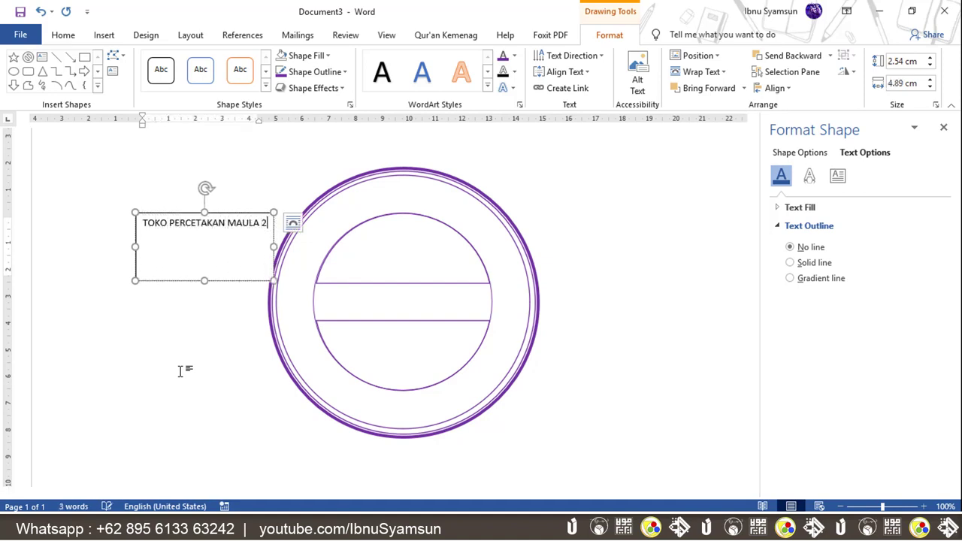
text(021)
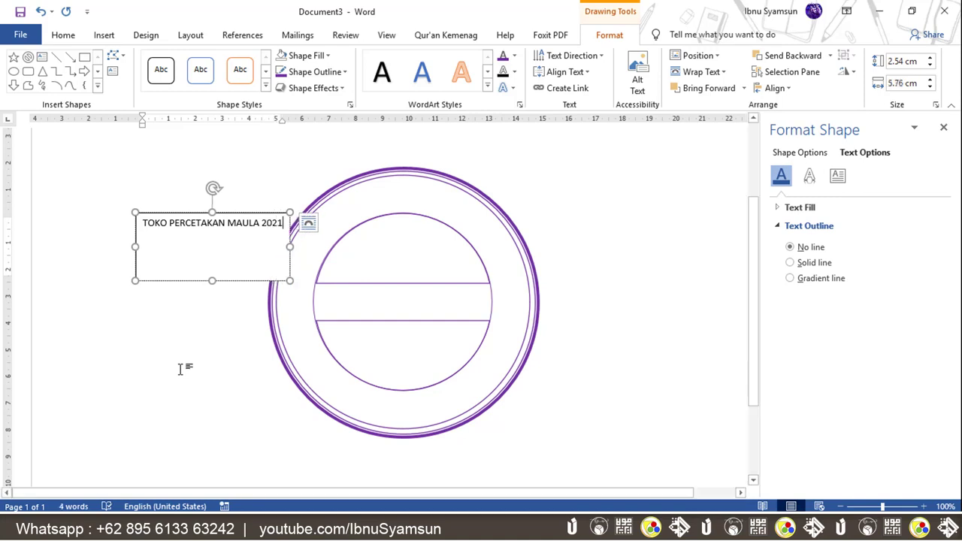
key(ctrl+a)
Step: Format the selected shop-name text as Montserrat, size 18, bold
click(66, 34)
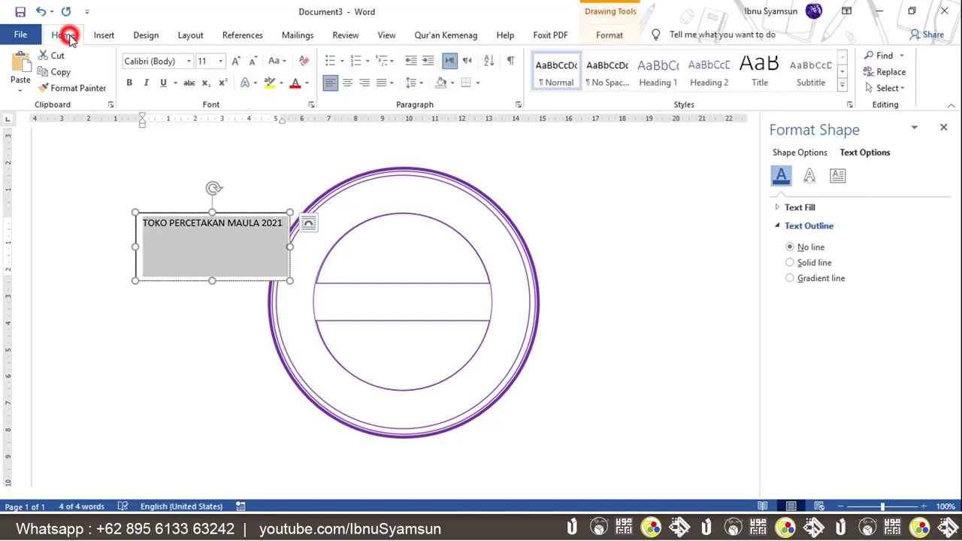
click(190, 62)
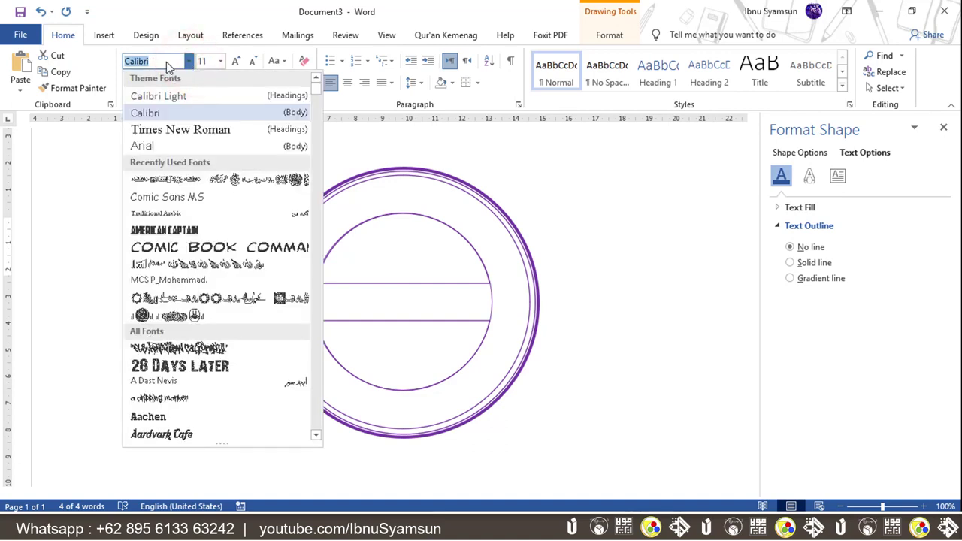
text(Montserrat)
key(Return)
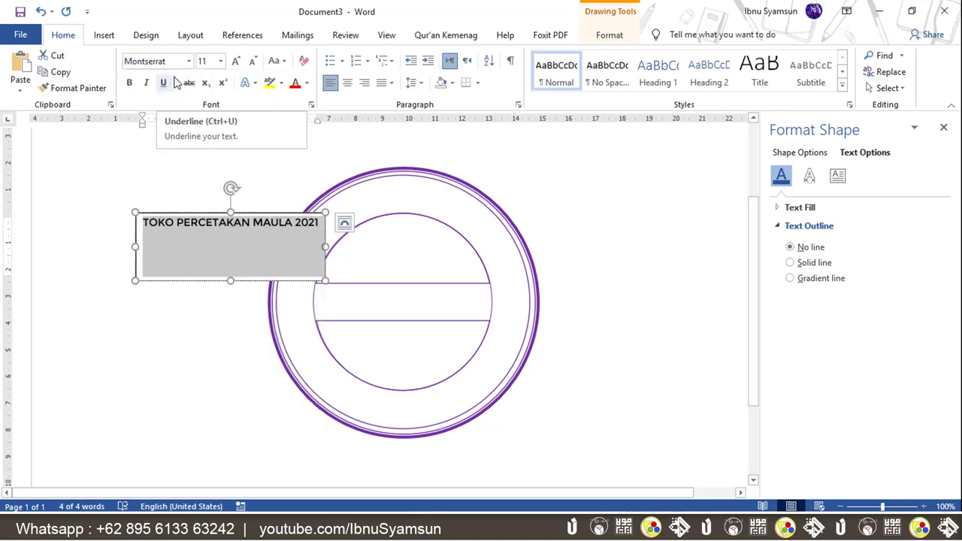
click(222, 61)
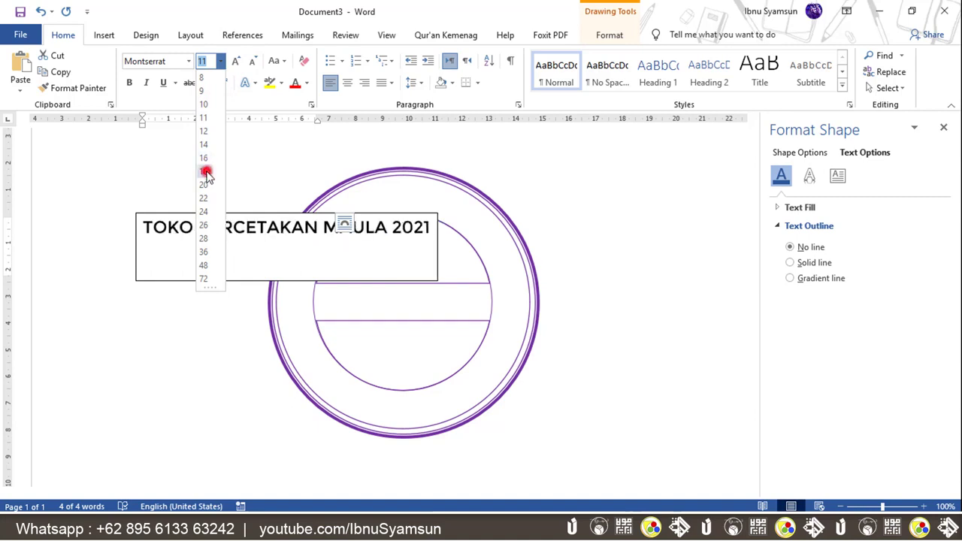
click(205, 172)
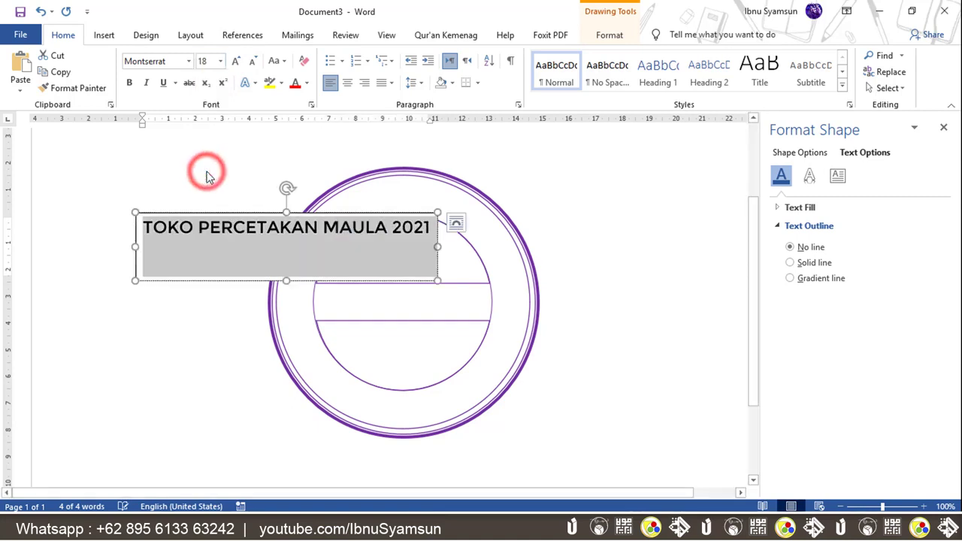
click(130, 83)
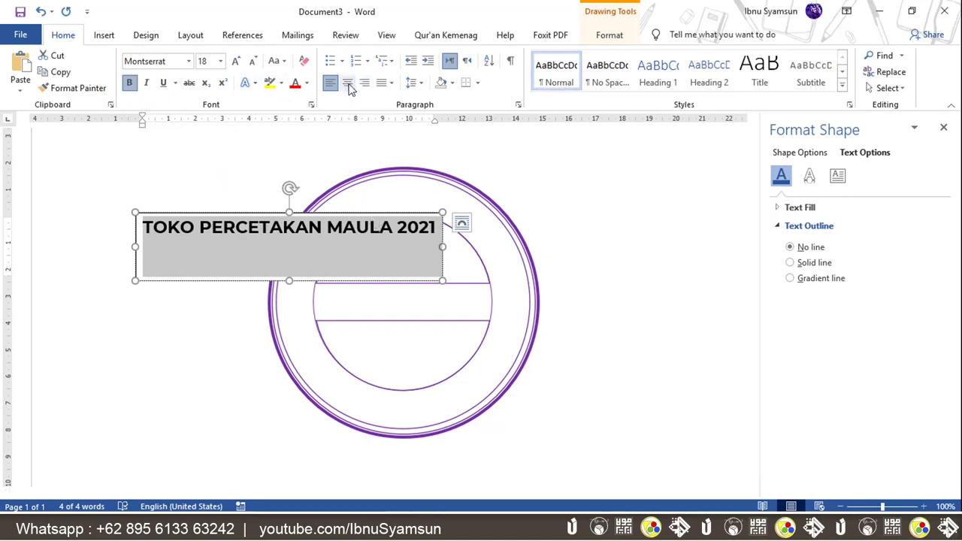
Step: Set the text box's Shape Fill to No Fill and Shape Outline to No Outline
click(608, 35)
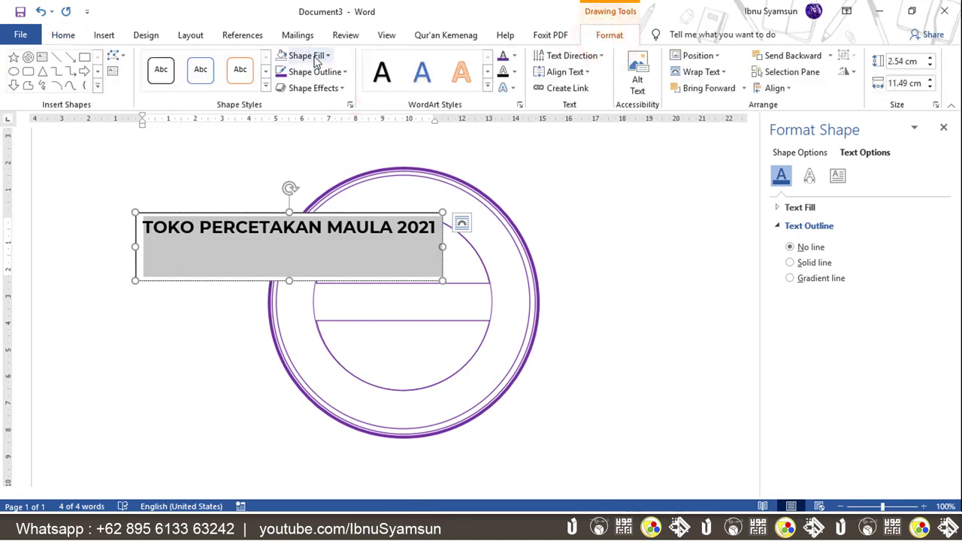
click(312, 57)
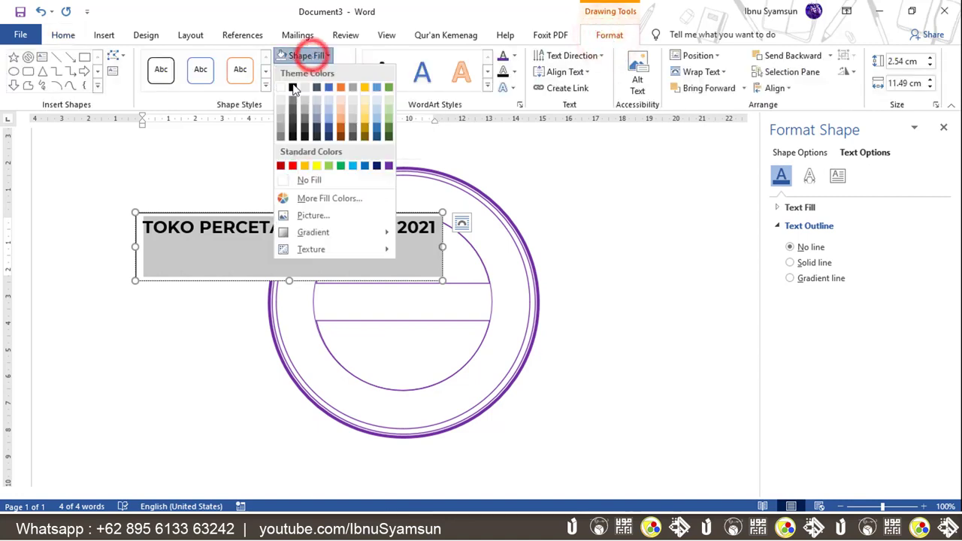
click(318, 178)
click(308, 71)
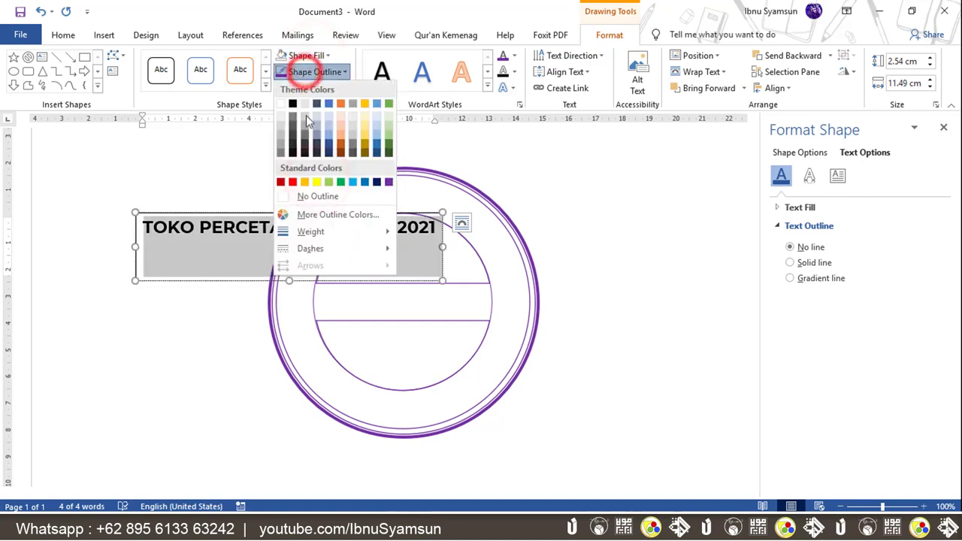
click(343, 199)
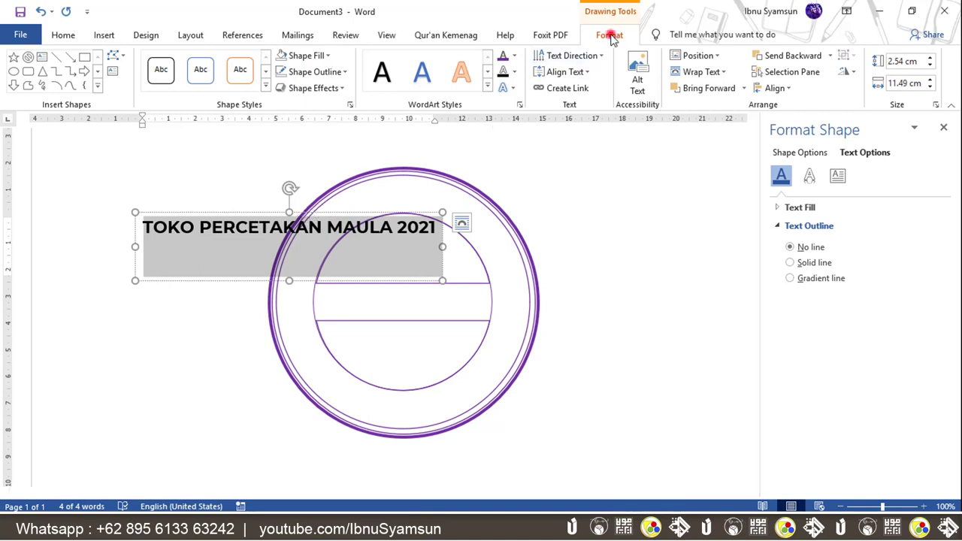
click(514, 88)
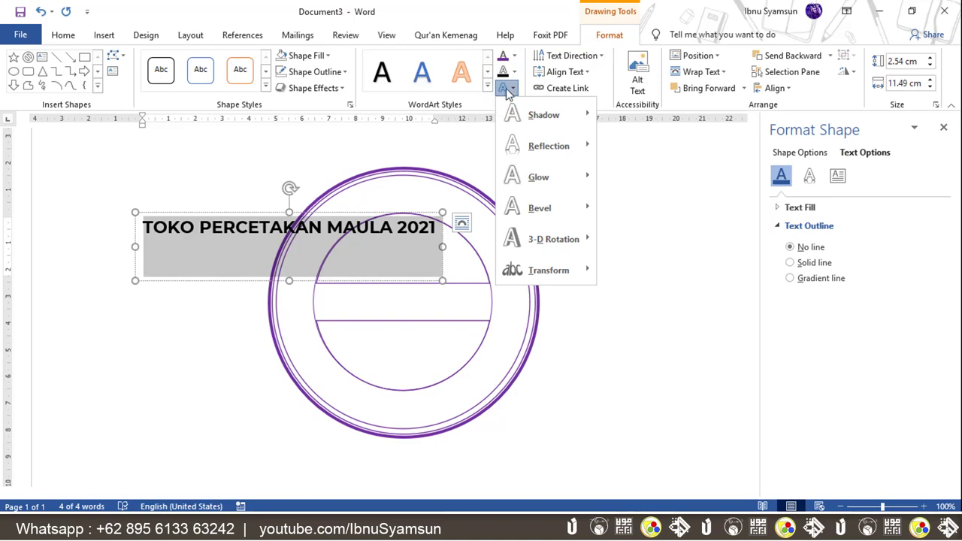
mouse_move(548, 269)
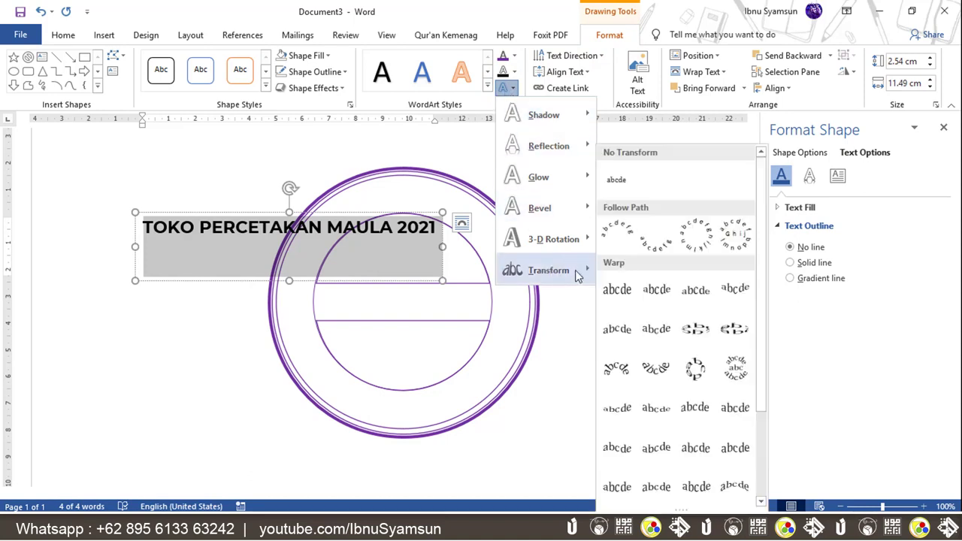
Step: Bend the shop-name text into an Arch and move the box onto the stamp circle
click(621, 238)
click(617, 230)
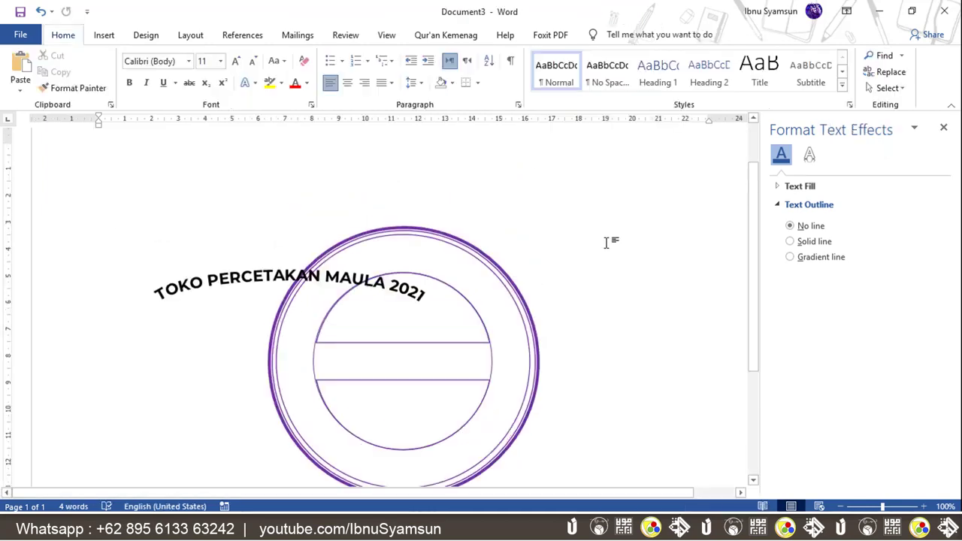
click(223, 283)
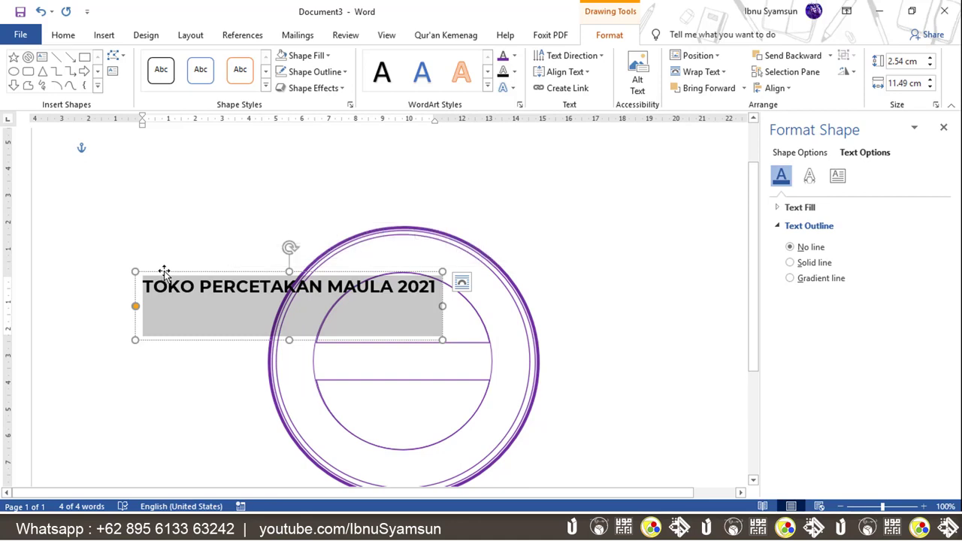
drag(160, 270, 280, 254)
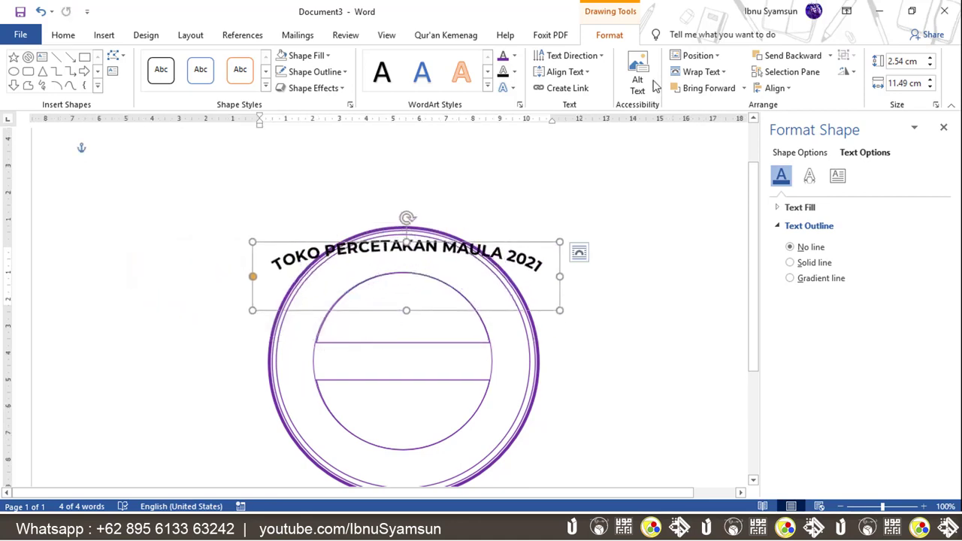
Step: Set the arched text box height and width to 9.5 cm
click(609, 34)
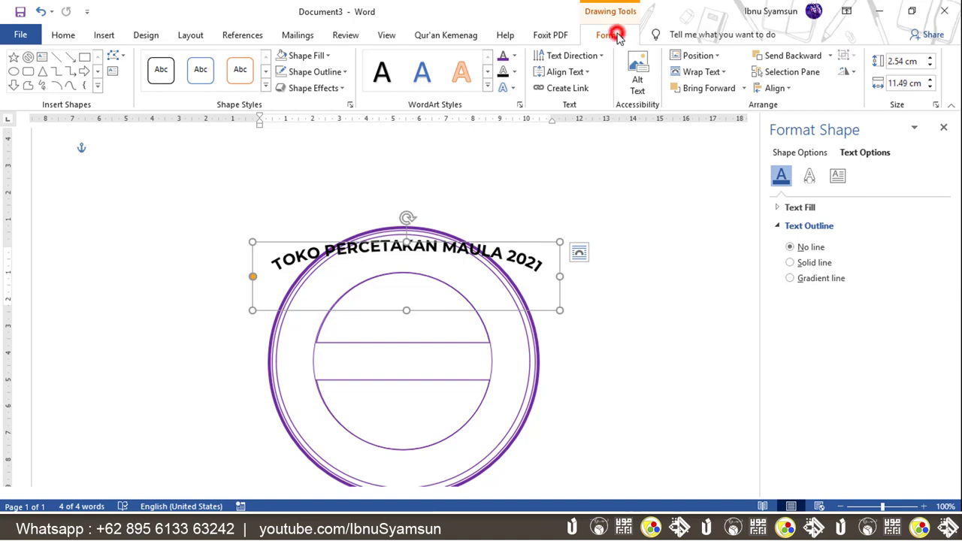
click(901, 61)
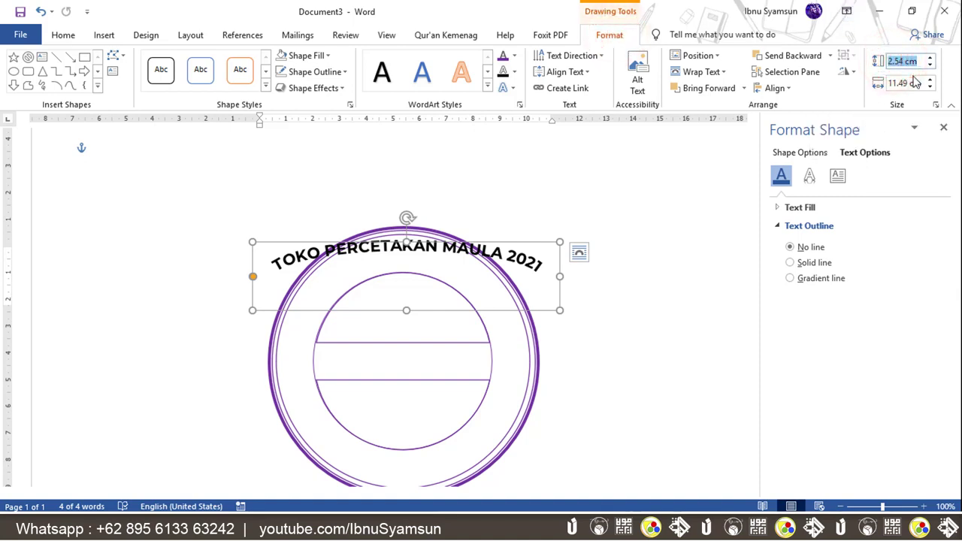
text(9.5)
click(894, 82)
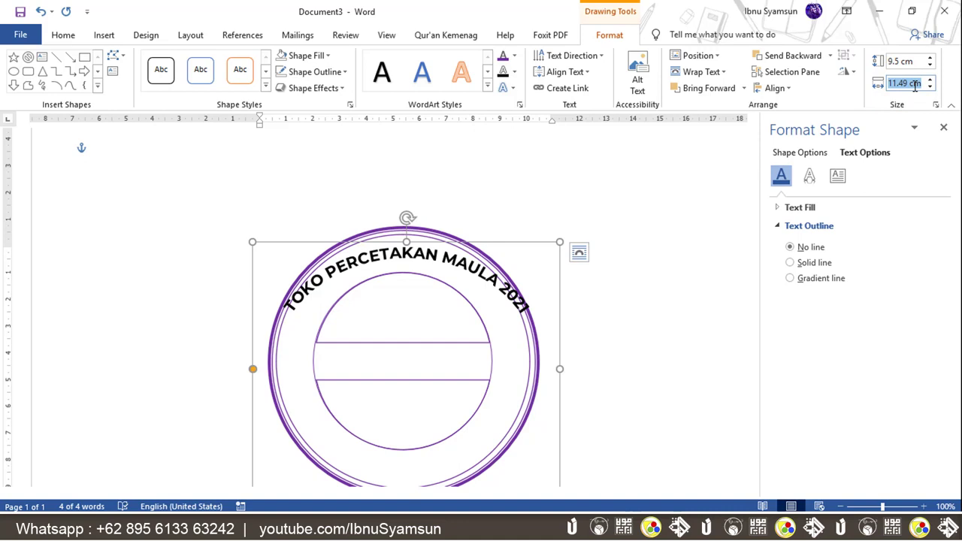
text(9.5)
key(Return)
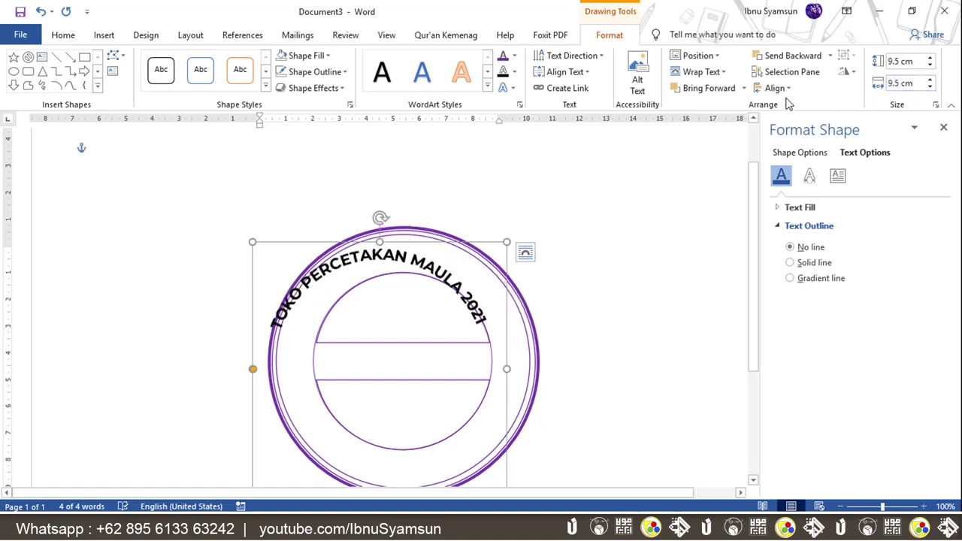
Step: Align the arched title box with Align Center and Align Middle, then deselect it
click(777, 88)
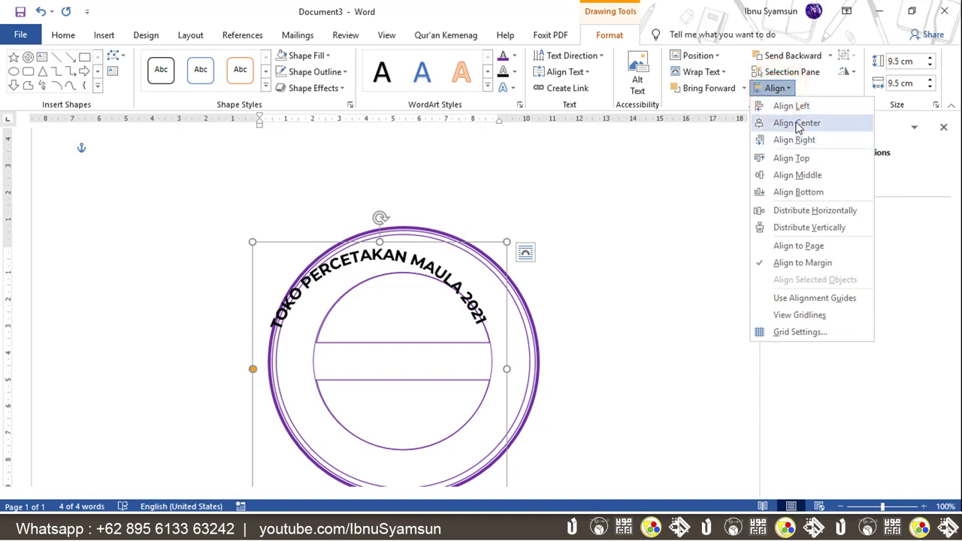
click(798, 125)
click(782, 88)
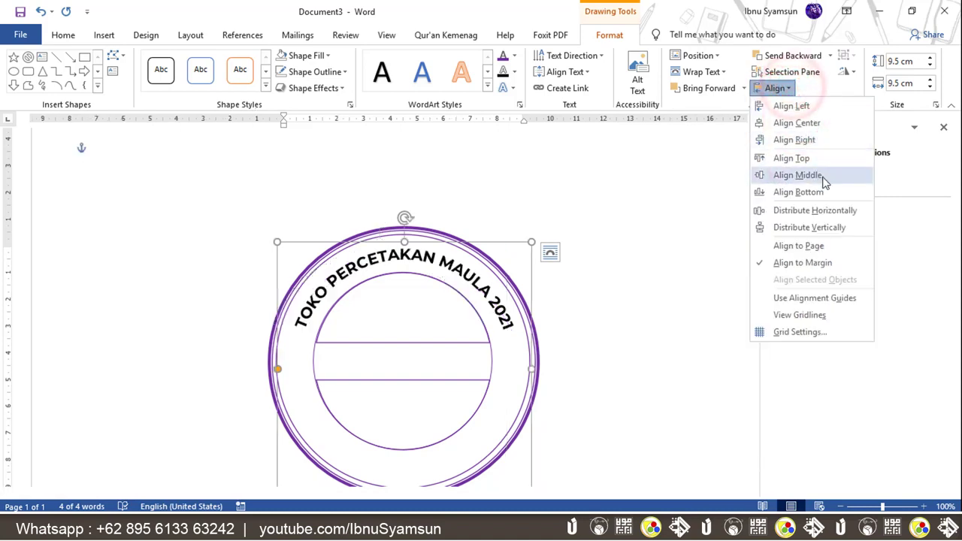
click(798, 175)
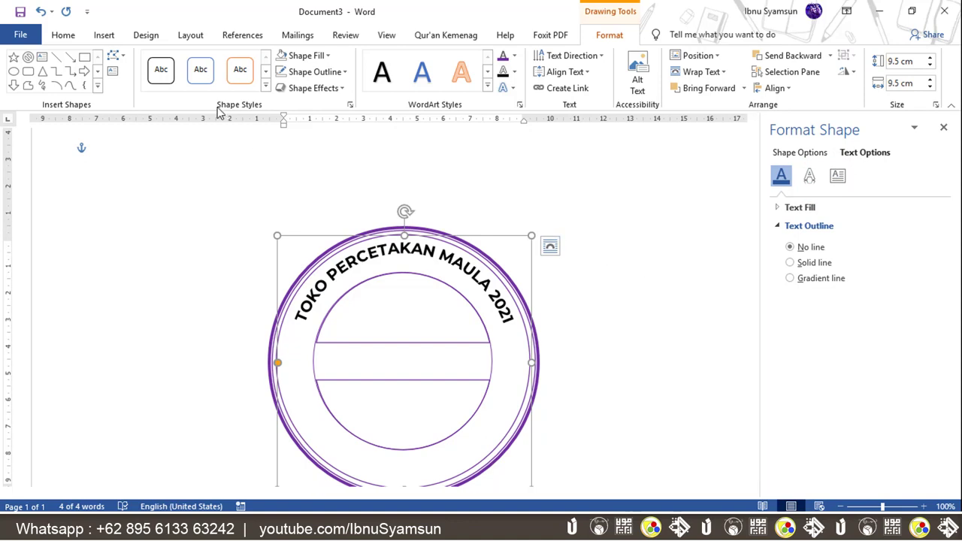
click(182, 184)
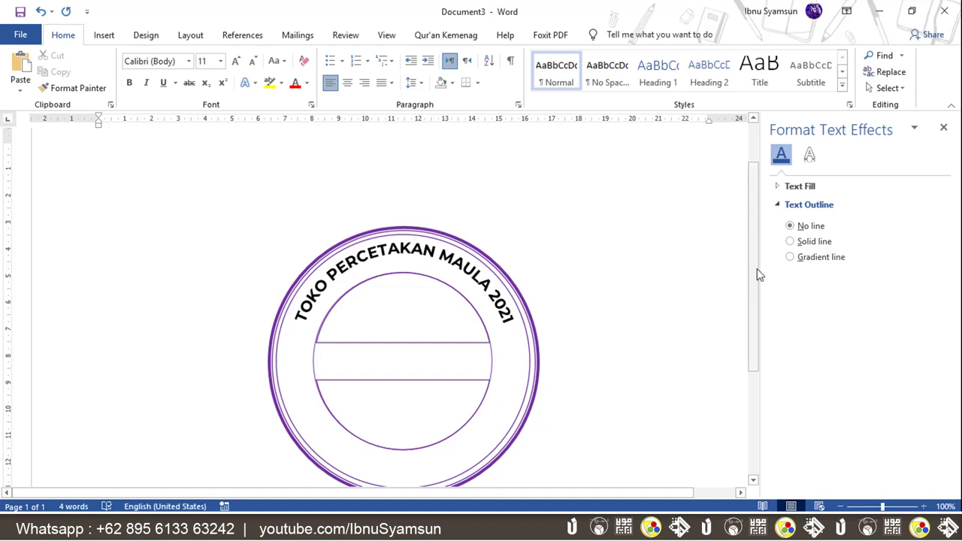
Step: Paste a second copy of the curved shop-name text and select it
drag(754, 269, 754, 284)
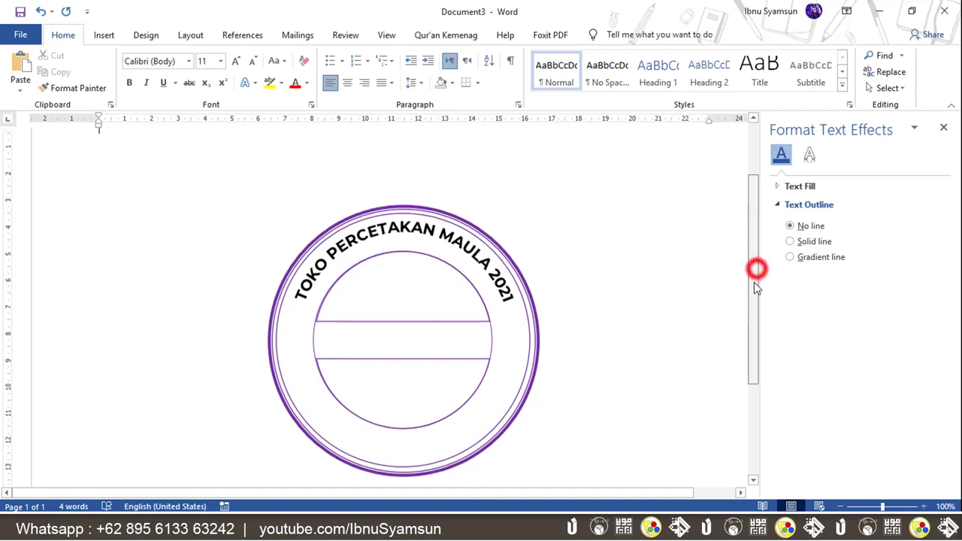
click(493, 272)
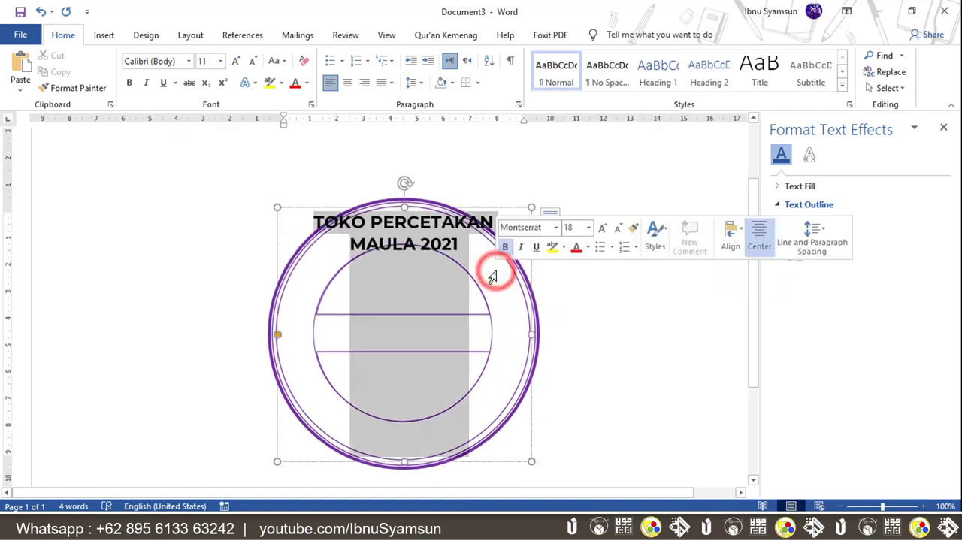
click(454, 207)
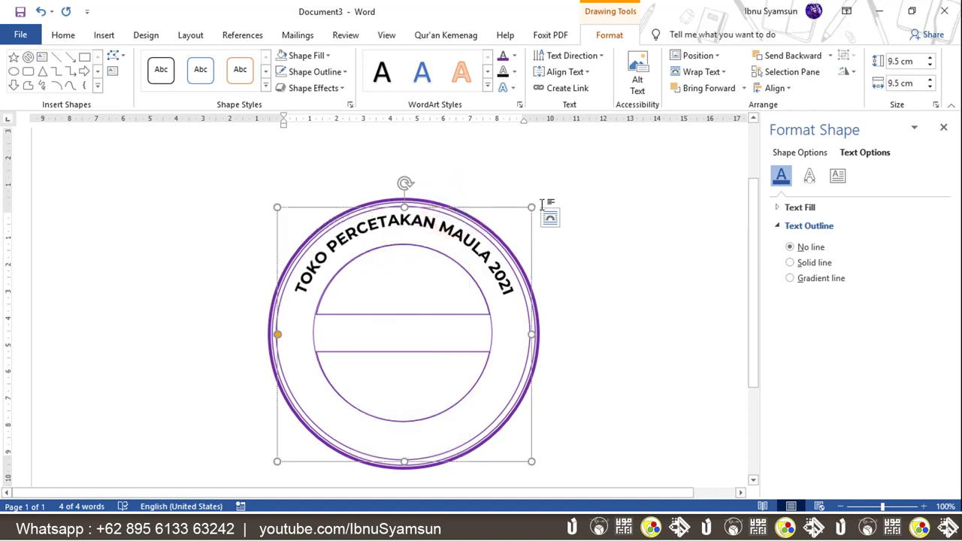
click(606, 224)
key(ctrl+v)
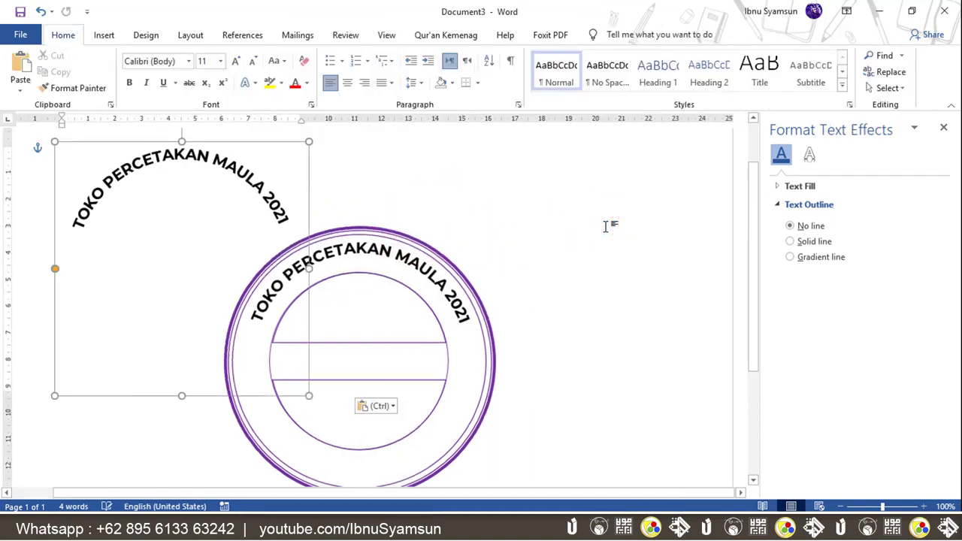
click(247, 221)
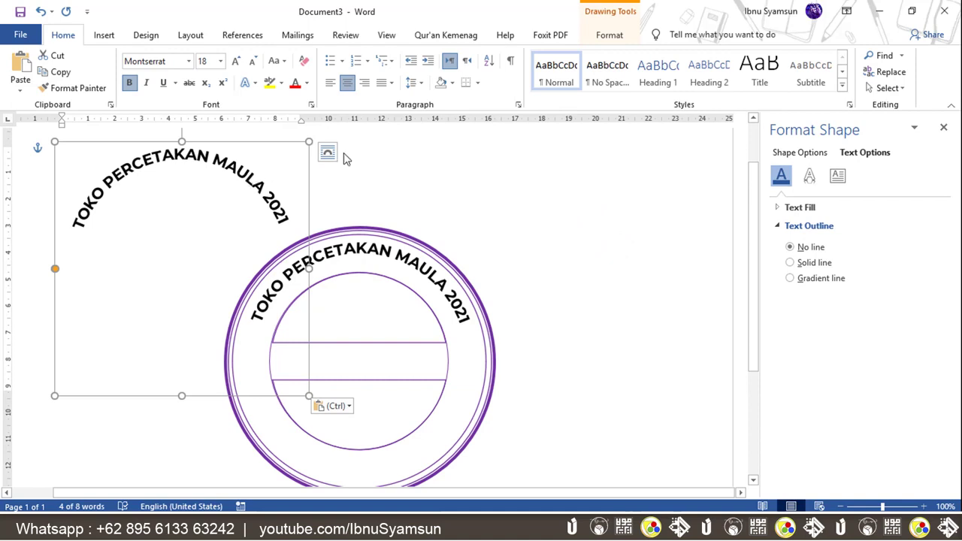
Step: Centre the copy with Align Center and Align Middle, then transform it to Arch: Down
click(615, 38)
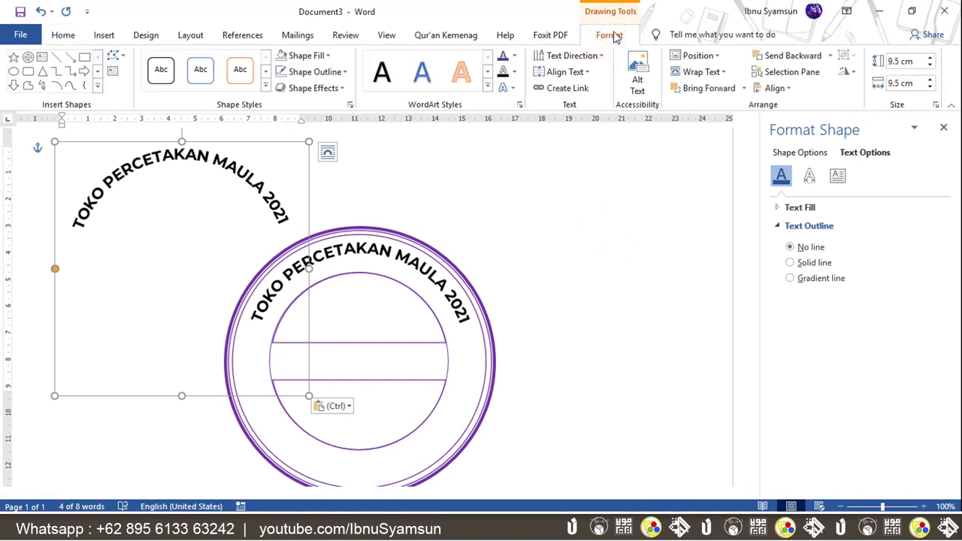
click(774, 88)
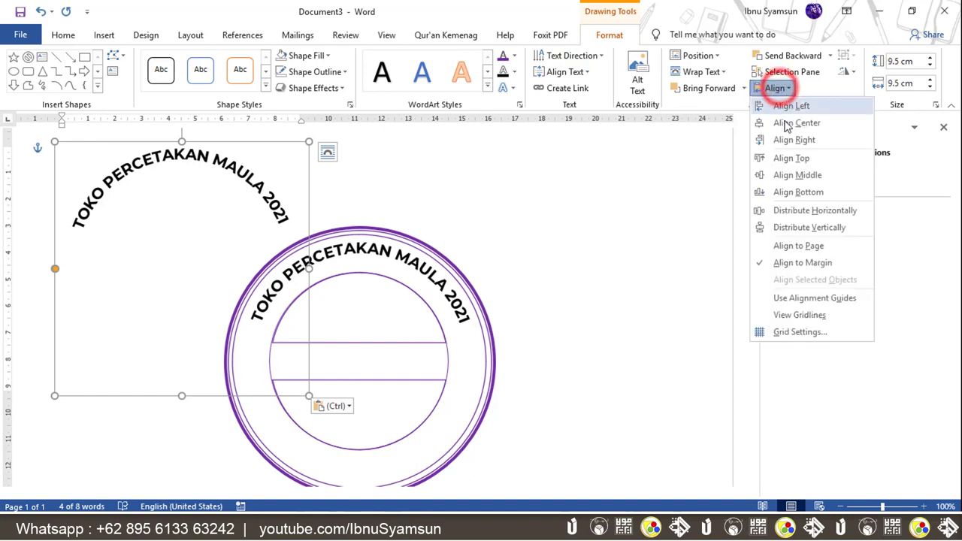
click(796, 123)
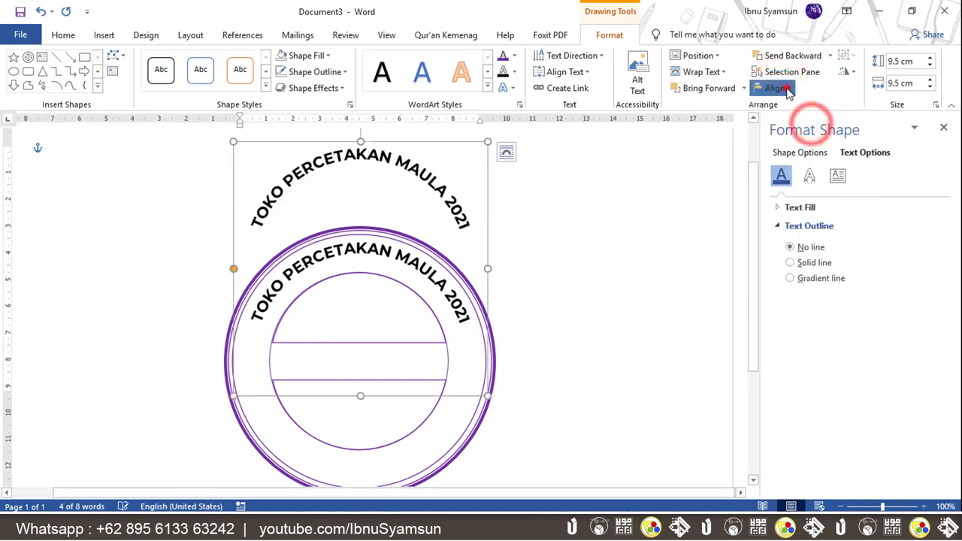
click(787, 88)
click(811, 175)
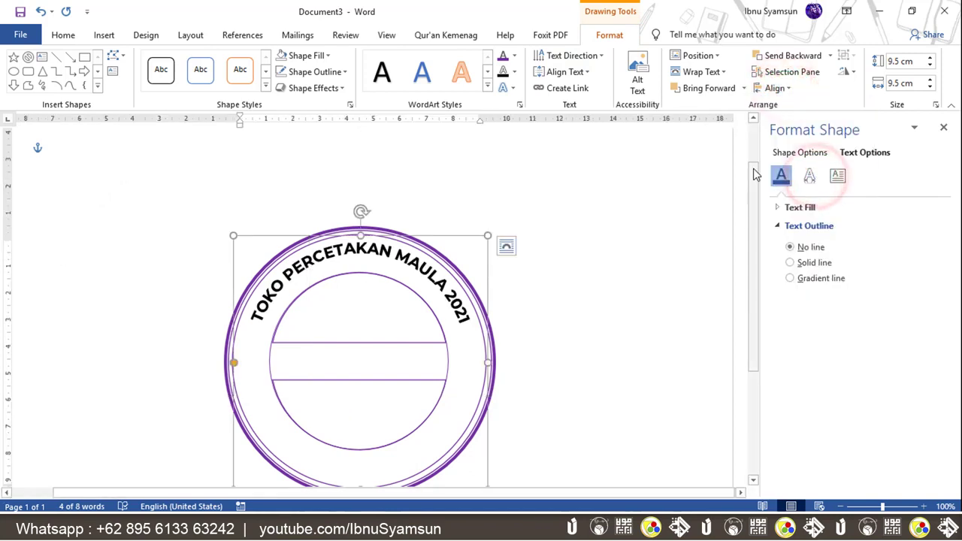
click(514, 88)
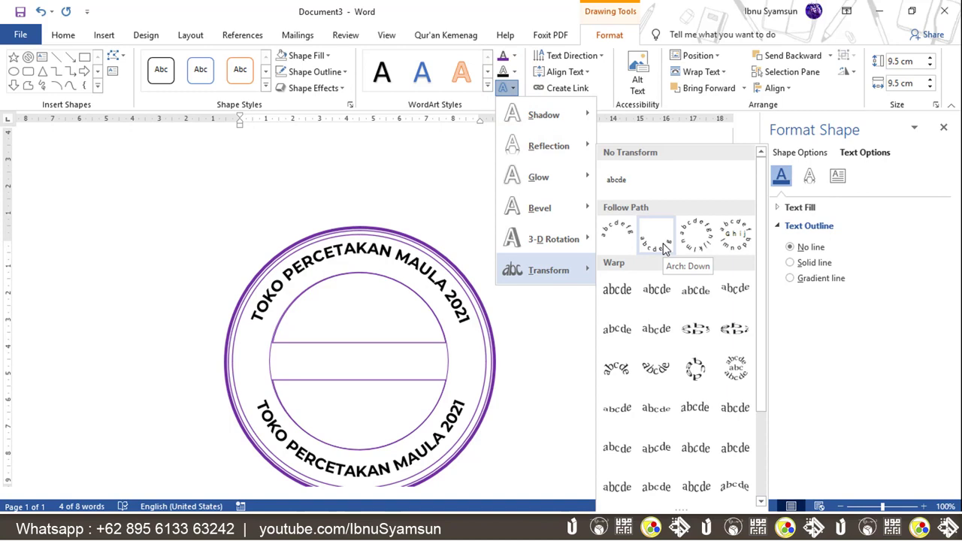
click(664, 248)
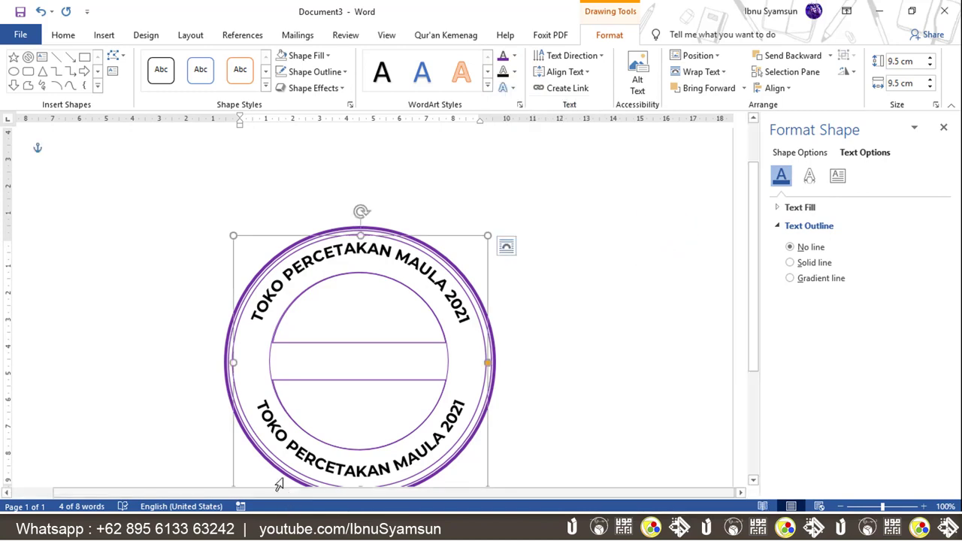
Step: Change the bottom arc's wording to 'PERUM. BUMI ANUGRAH SEJAHTERA'
double_click(279, 439)
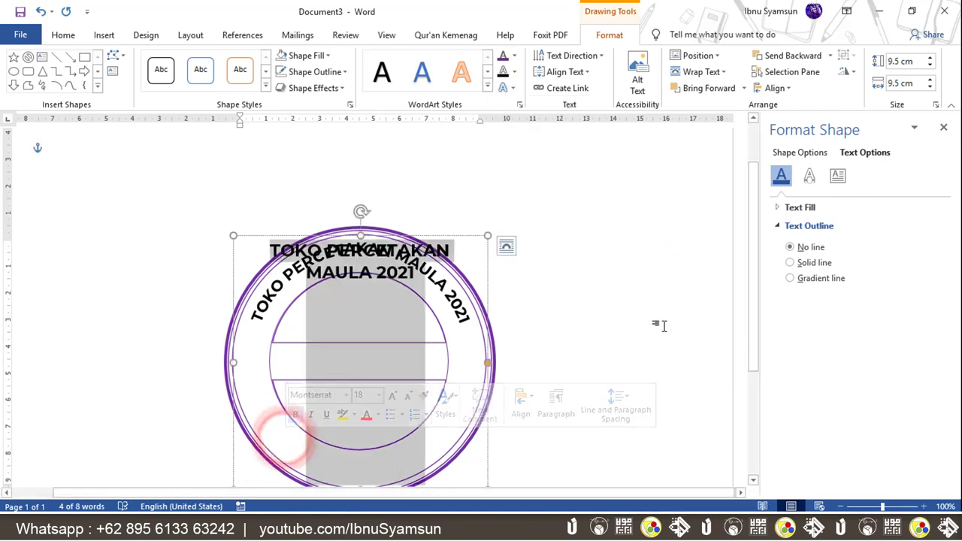
text(BUMI AN)
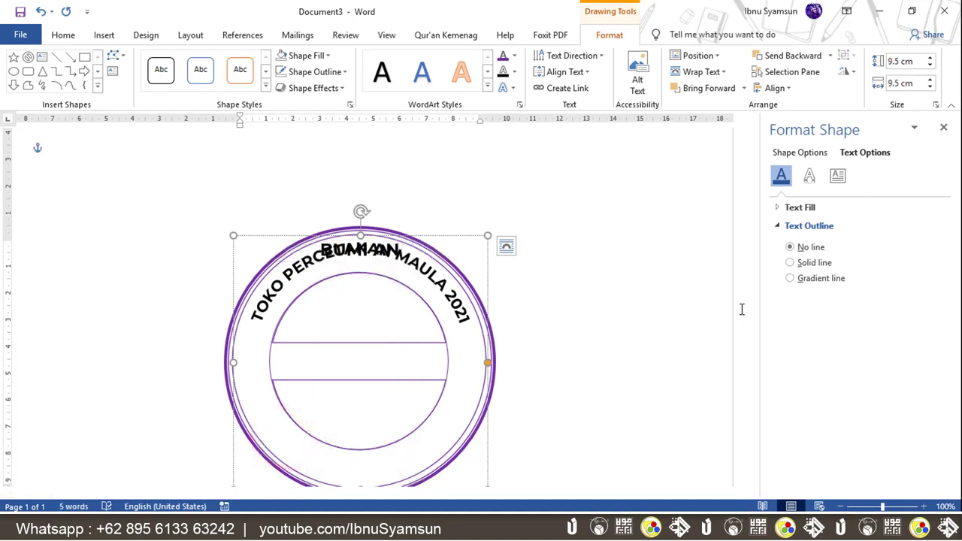
text(UGRAH SEJAHTERA)
key(ctrl+Home)
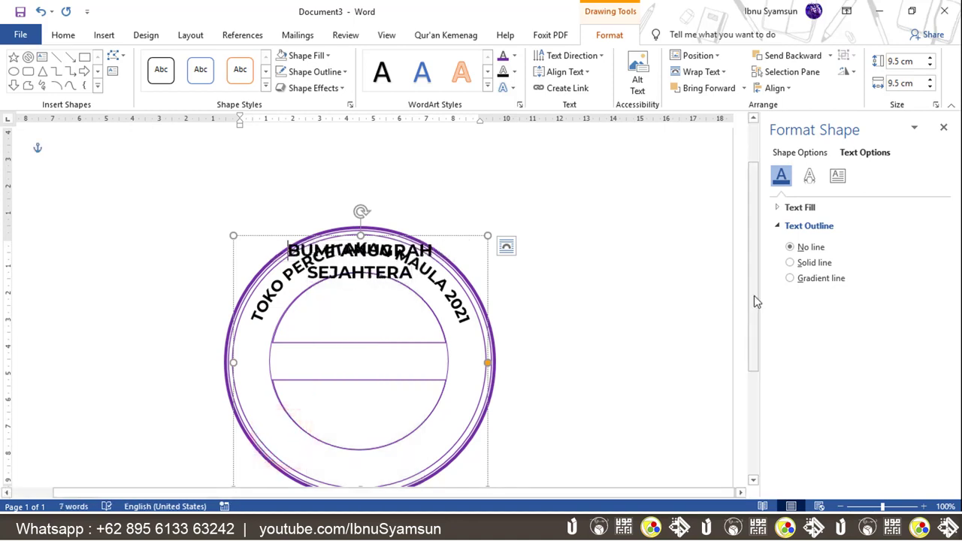
text(PERUM.)
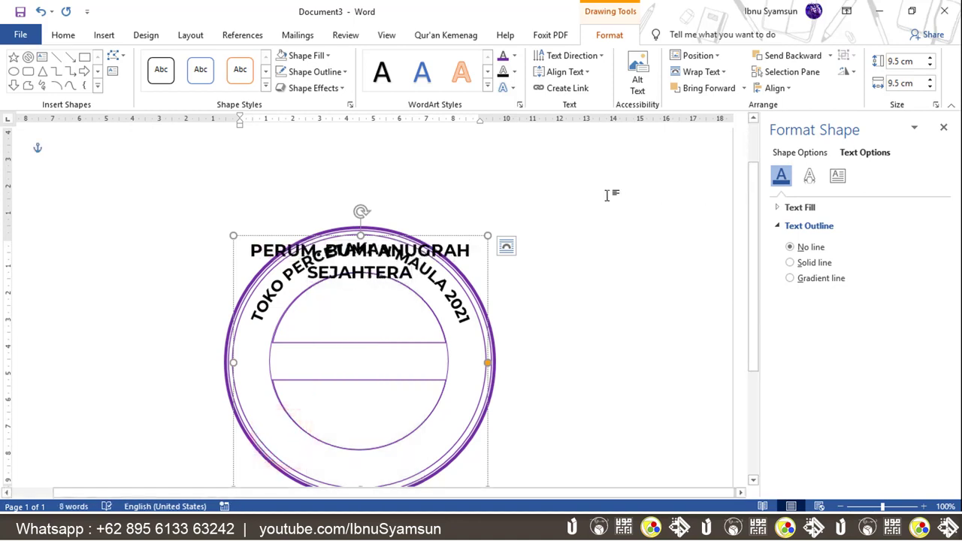
click(546, 188)
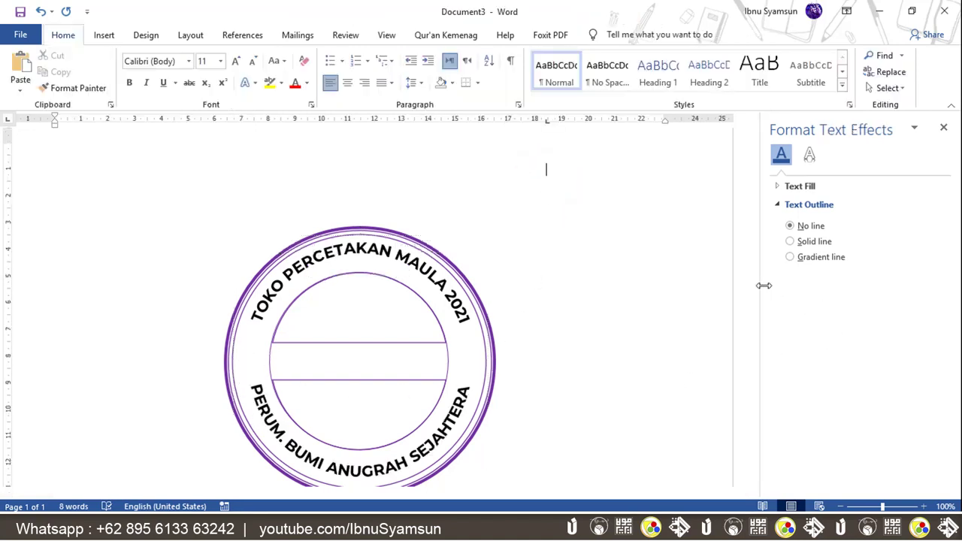
drag(755, 279, 753, 308)
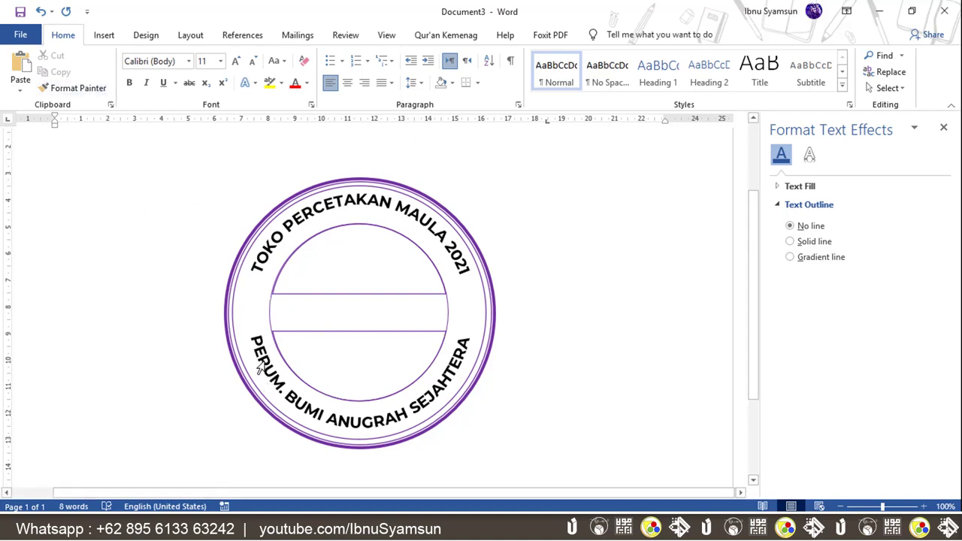
Step: Add a new text box near the top-left reading 'RAJEG - TANGERANG'
click(104, 35)
click(184, 56)
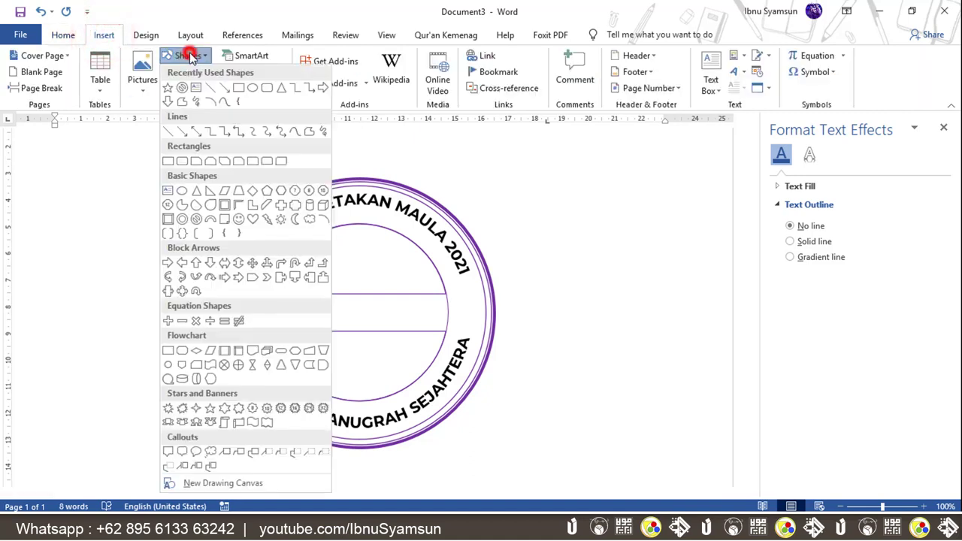
click(196, 88)
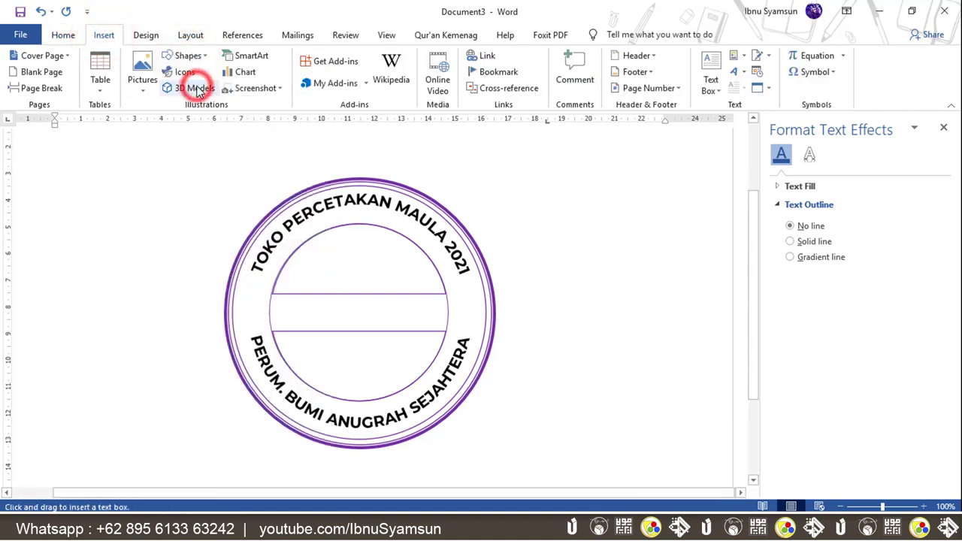
click(99, 166)
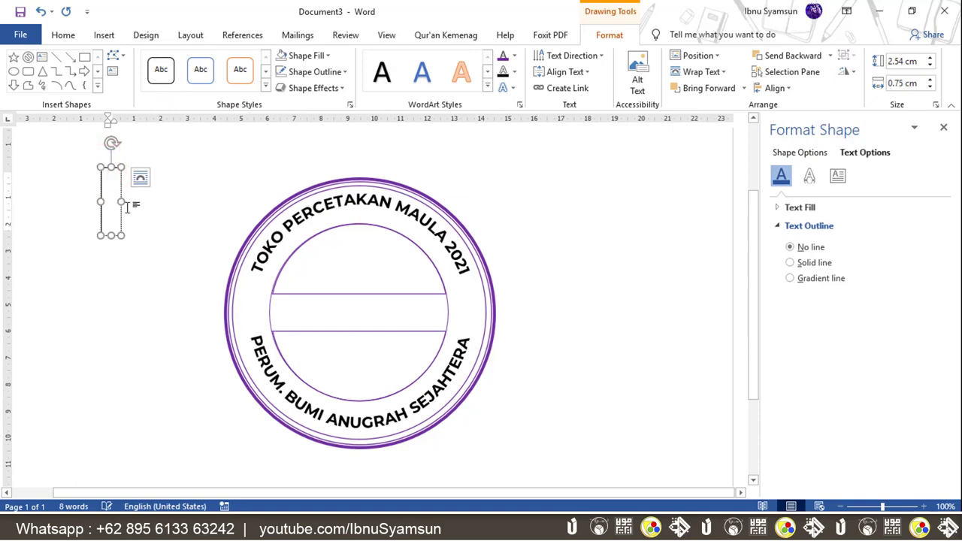
text(RAJEG - TANGERANG)
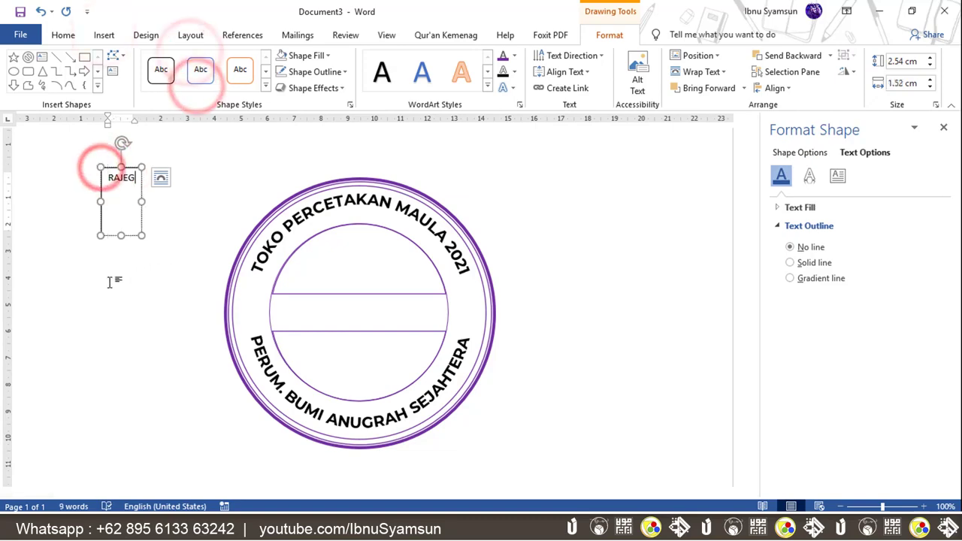
Step: Format the RAJEG - TANGERANG text as centred Montserrat at size 16
click(200, 70)
click(63, 35)
click(187, 61)
click(163, 180)
click(220, 60)
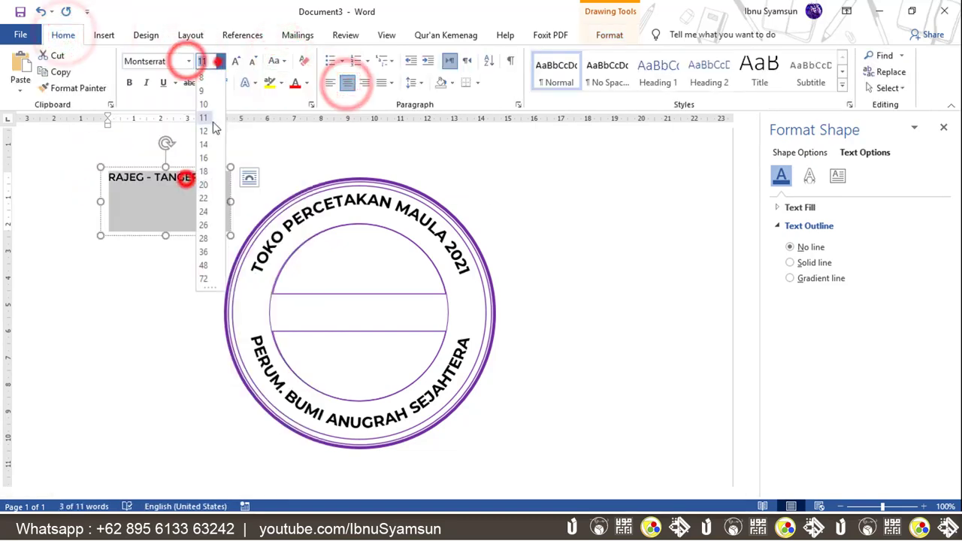
click(207, 167)
Step: Move the text box into the stamp and align it center and middle
drag(204, 159, 366, 294)
click(609, 35)
click(783, 86)
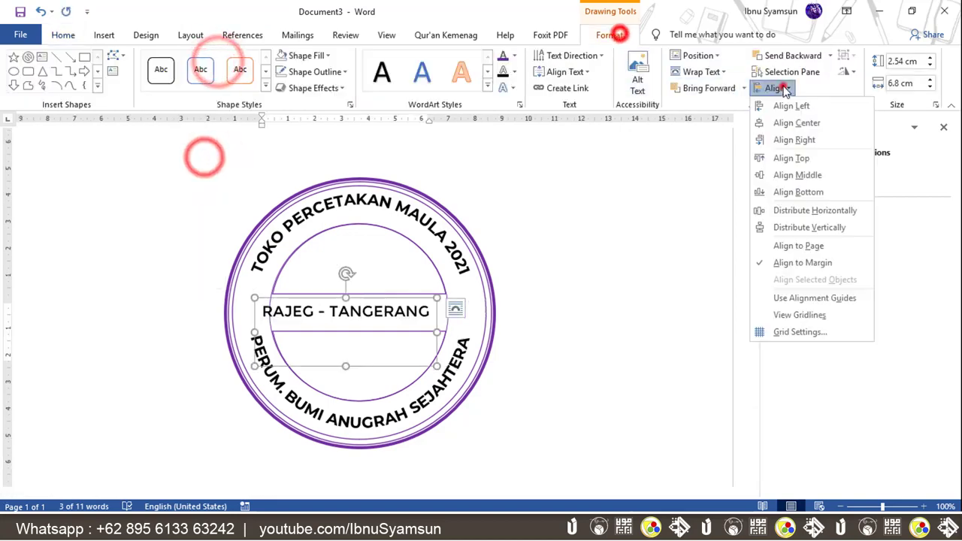
click(794, 138)
click(651, 241)
click(362, 359)
drag(751, 251, 761, 290)
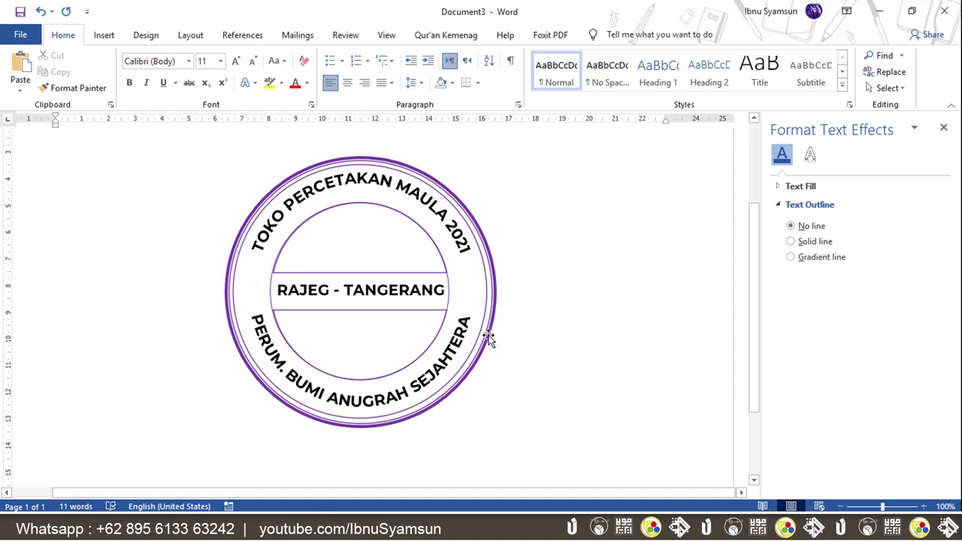
Step: Select stamp Text Boxes 5, 6 and 7 together and set their text fill to Purple
triple_click(460, 236)
click(605, 35)
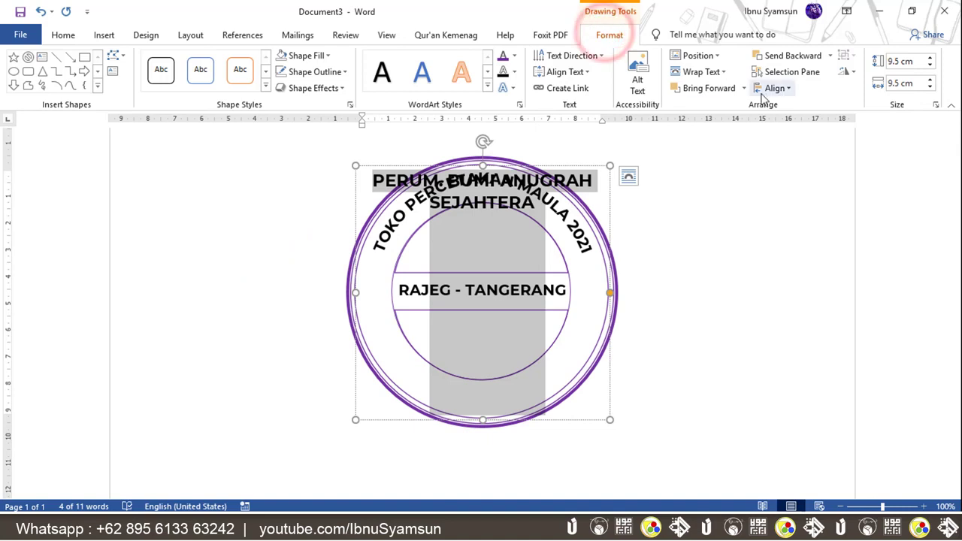
click(810, 72)
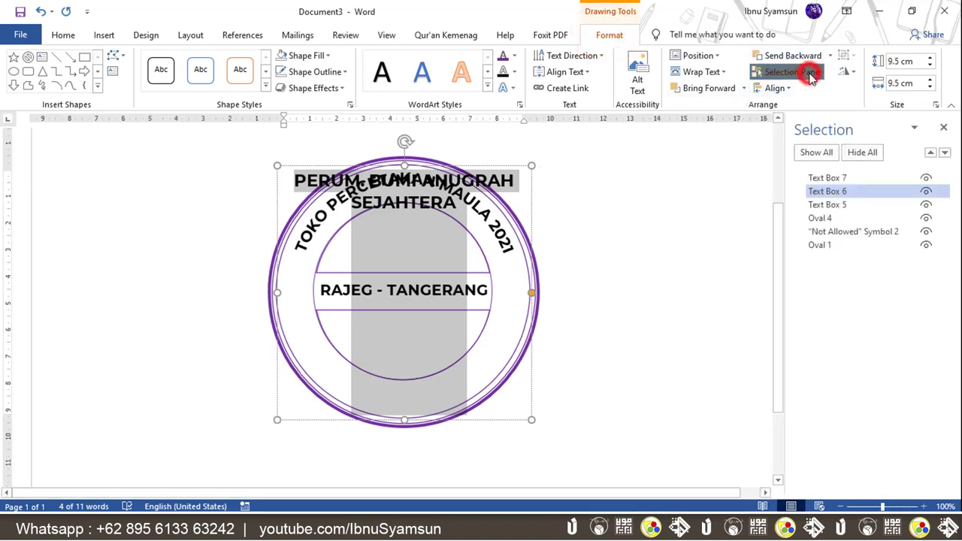
ctrl+click(861, 205)
ctrl+click(850, 178)
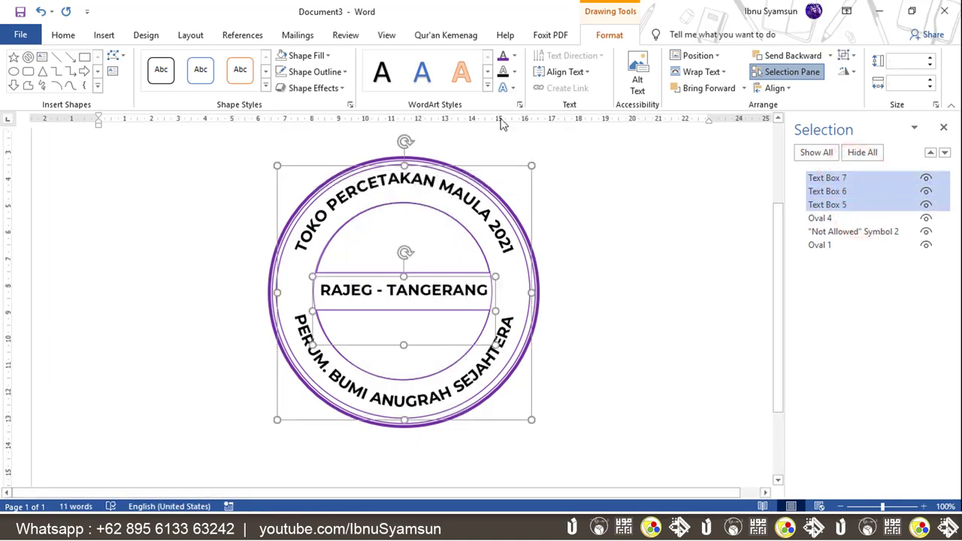
click(606, 35)
click(514, 55)
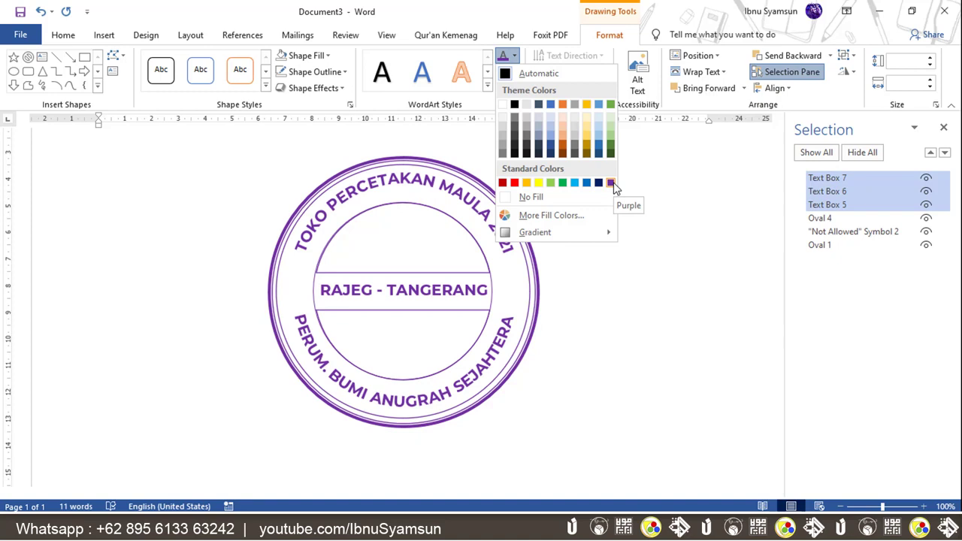
click(613, 185)
click(613, 181)
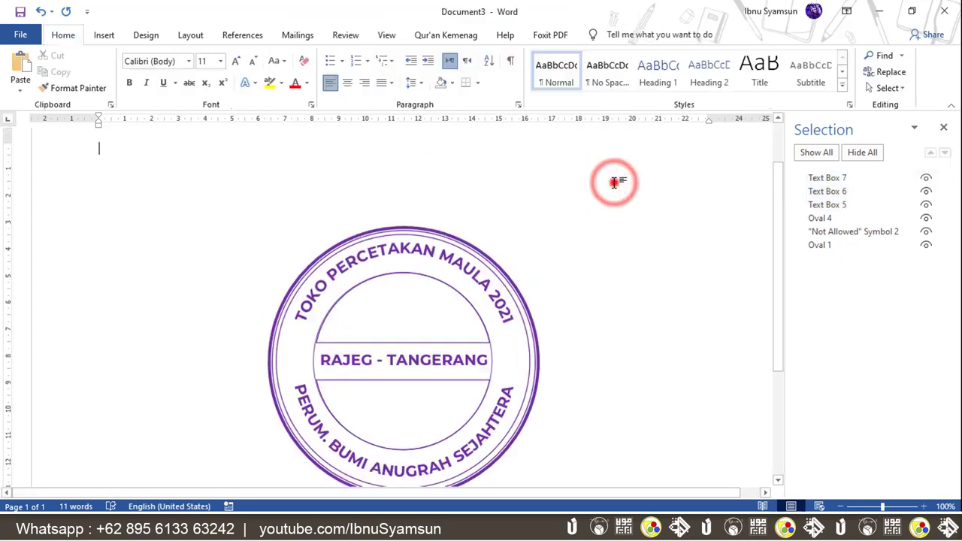
drag(777, 219, 778, 255)
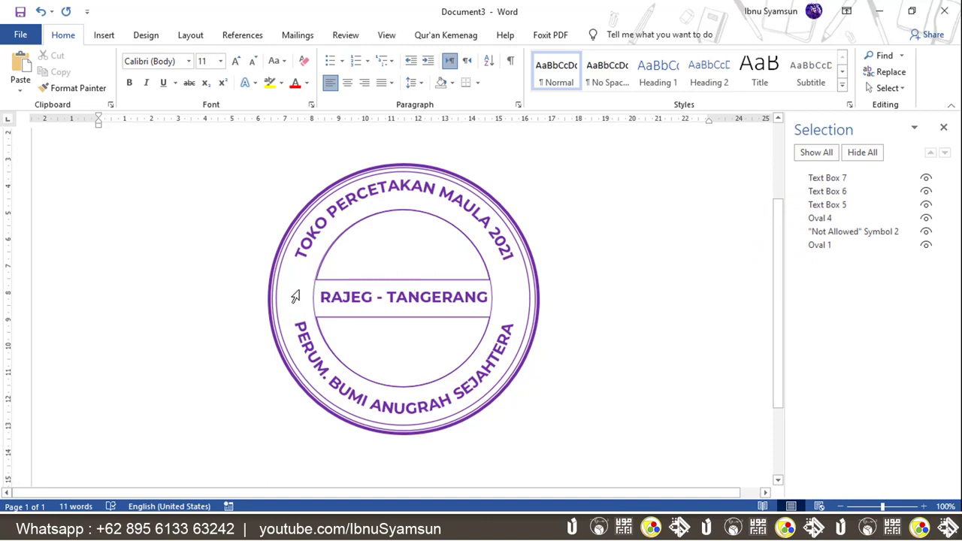
Step: Draw a small five-point star at the stamp's left edge and fill it purple
click(105, 35)
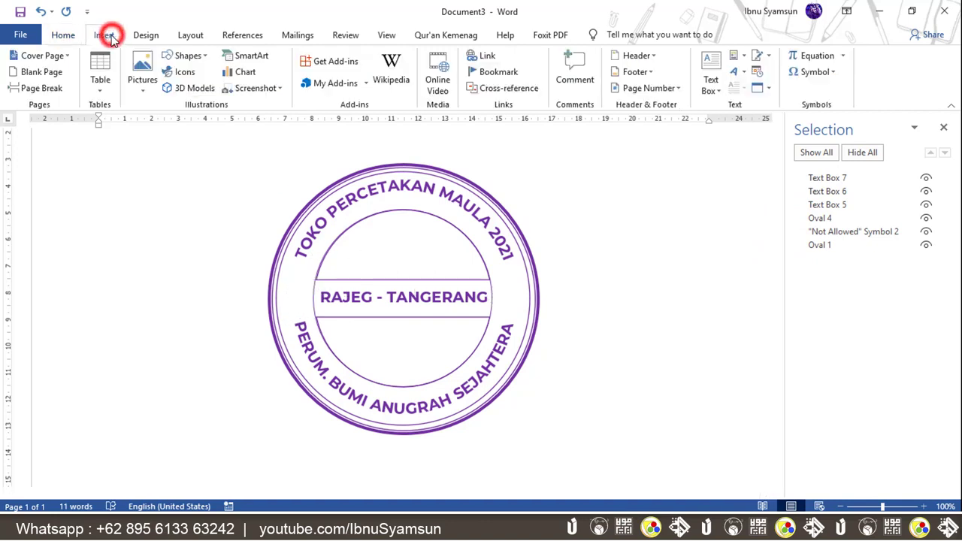
click(188, 56)
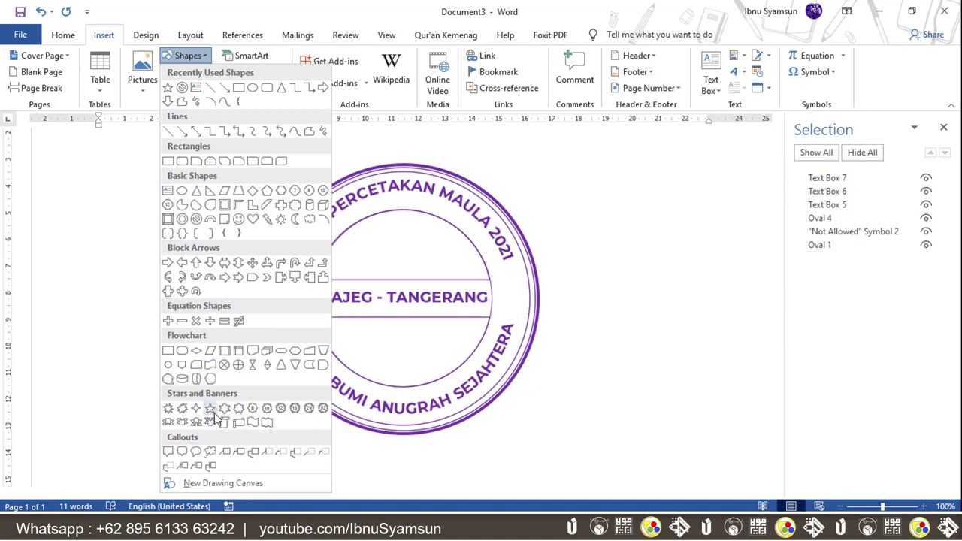
click(210, 410)
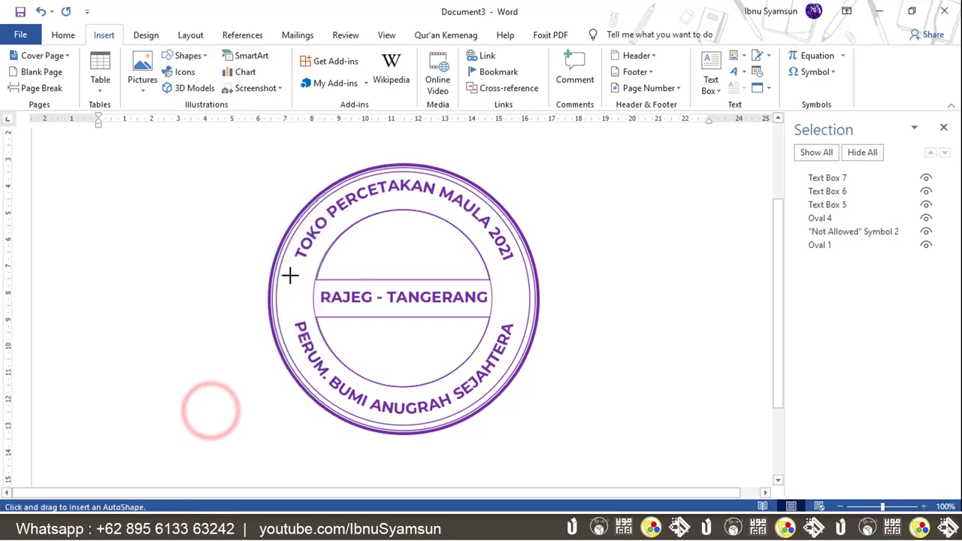
drag(286, 272, 313, 306)
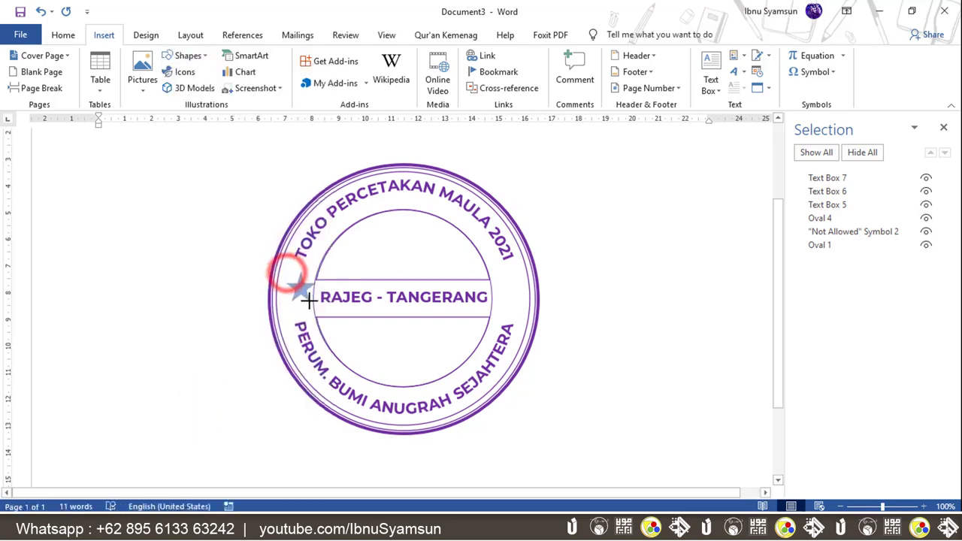
click(295, 352)
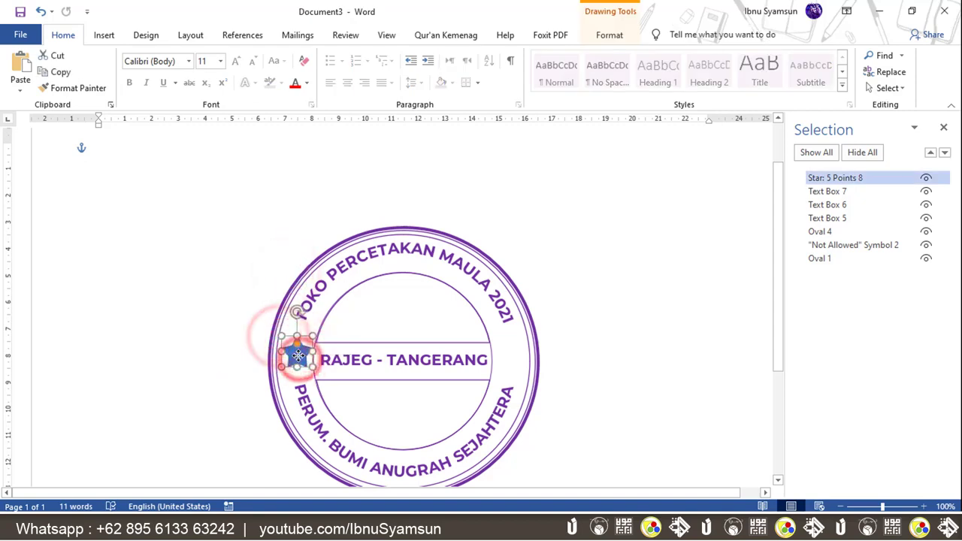
click(609, 34)
click(301, 55)
click(385, 167)
Step: Duplicate the purple star and place the copy at the stamp's right edge
click(295, 350)
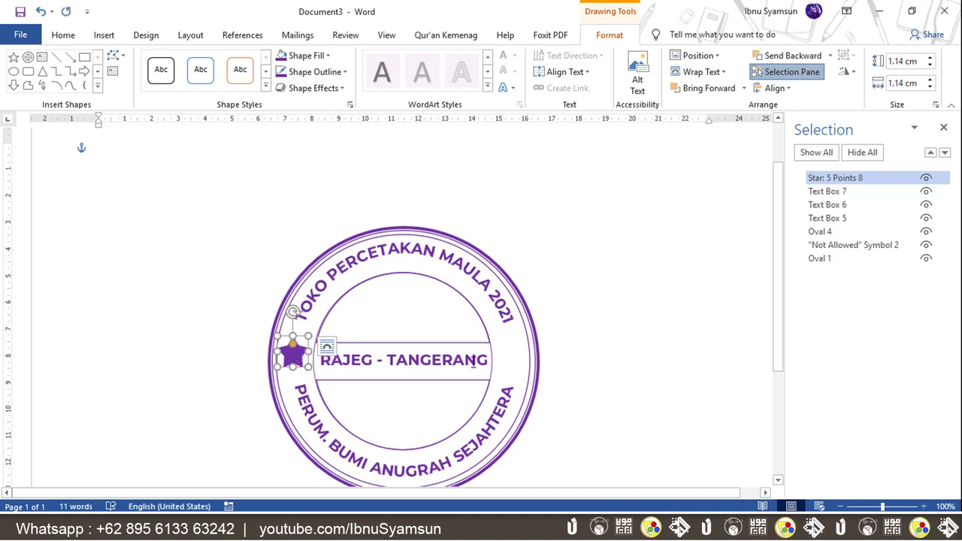
key(ctrl+c)
key(ctrl+v)
mouse_move(299, 368)
mouse_down()
mouse_move(512, 368)
mouse_move(510, 358)
mouse_up()
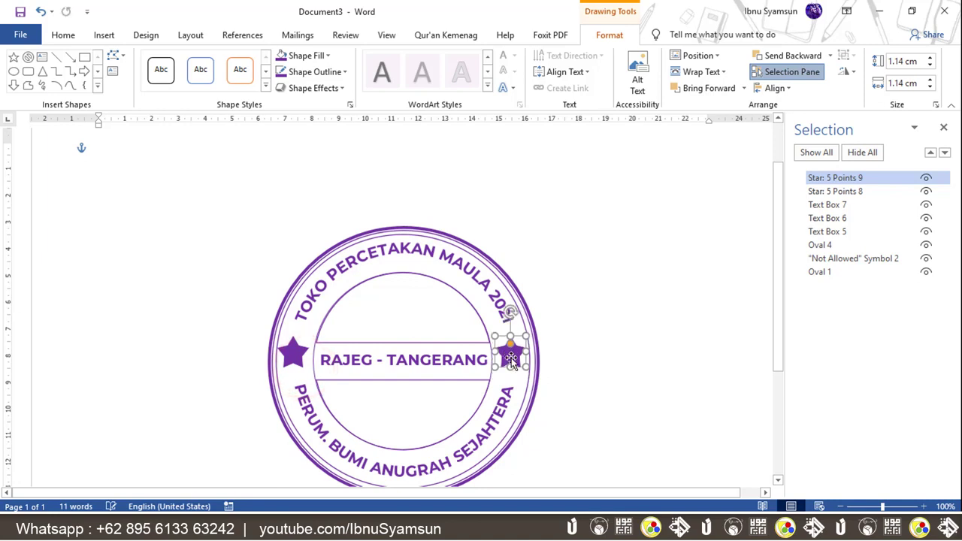
click(579, 359)
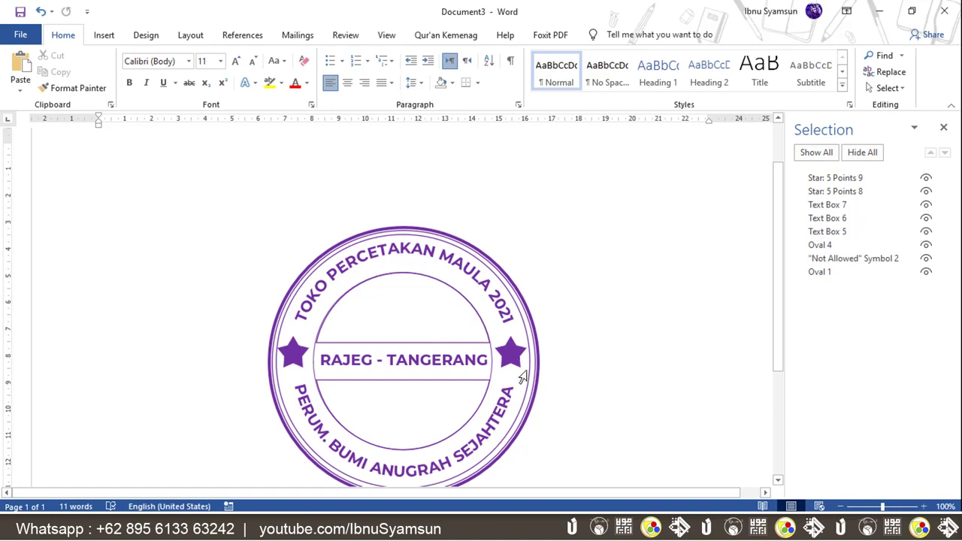
Step: Group Oval 1, Symbol 2, Oval 4, Text Boxes 5–7 and both stars into Group 10
key(ctrl+z)
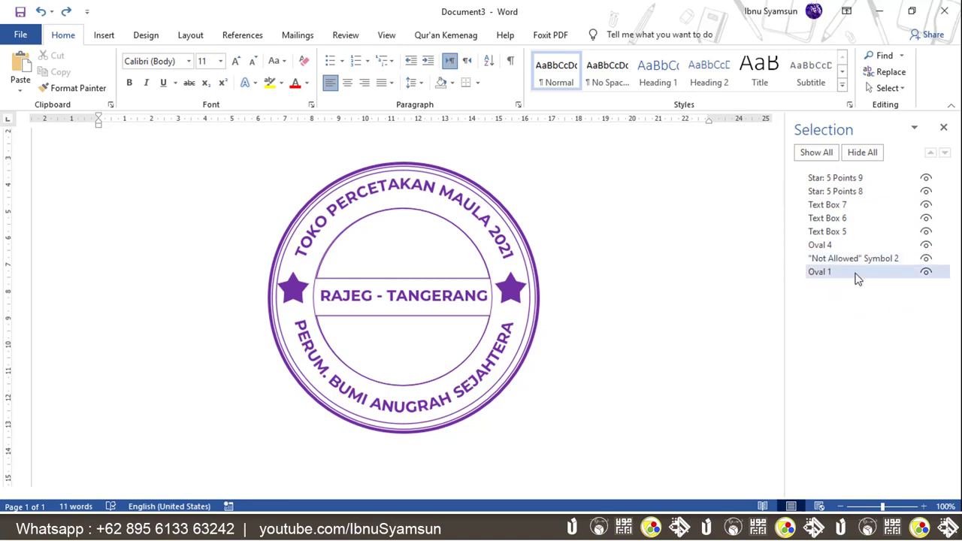
click(856, 272)
ctrl+click(859, 258)
ctrl+click(859, 245)
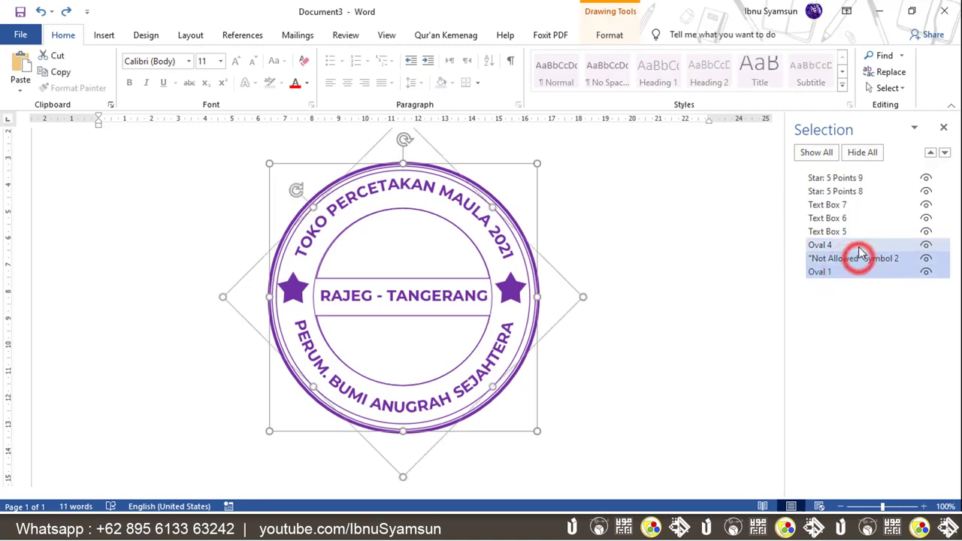
ctrl+click(859, 232)
ctrl+click(861, 218)
ctrl+click(861, 204)
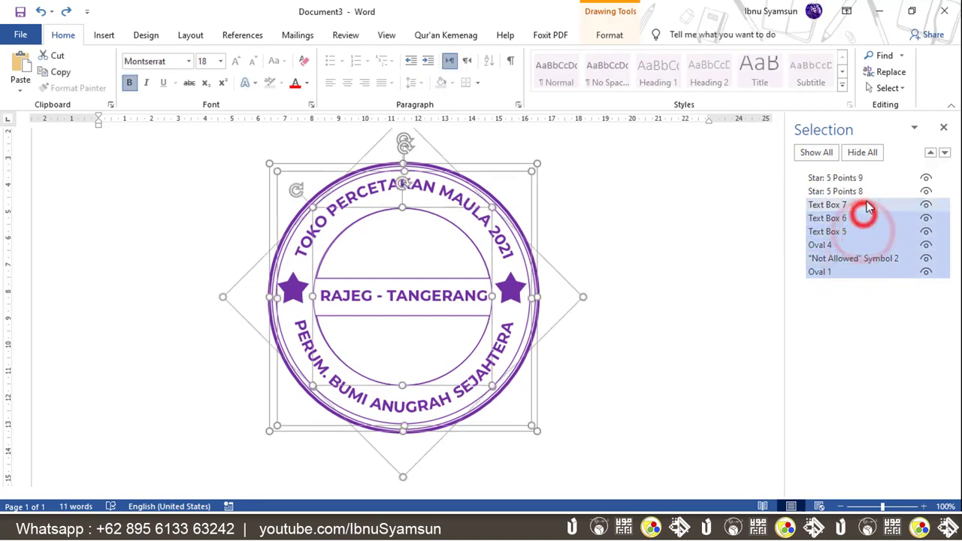
ctrl+click(868, 191)
ctrl+click(868, 179)
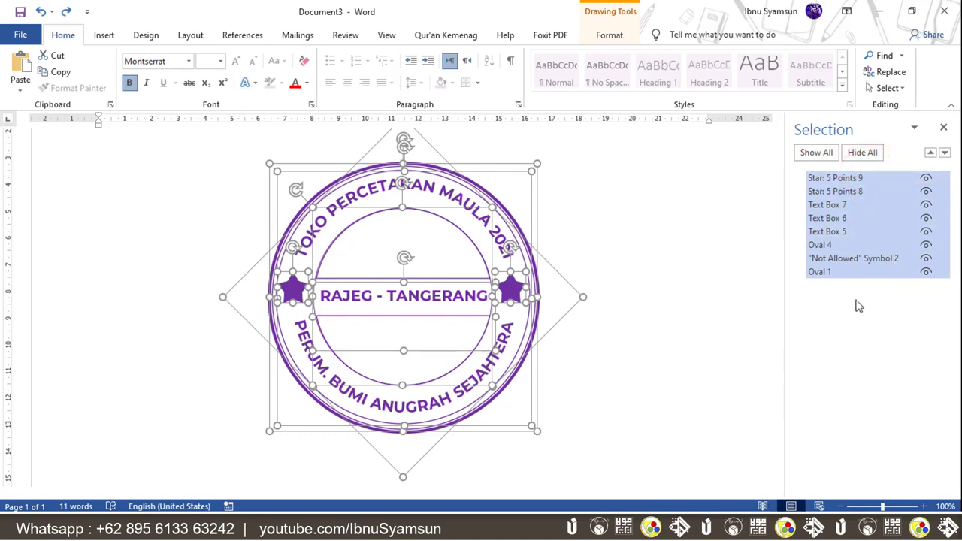
right_click(531, 170)
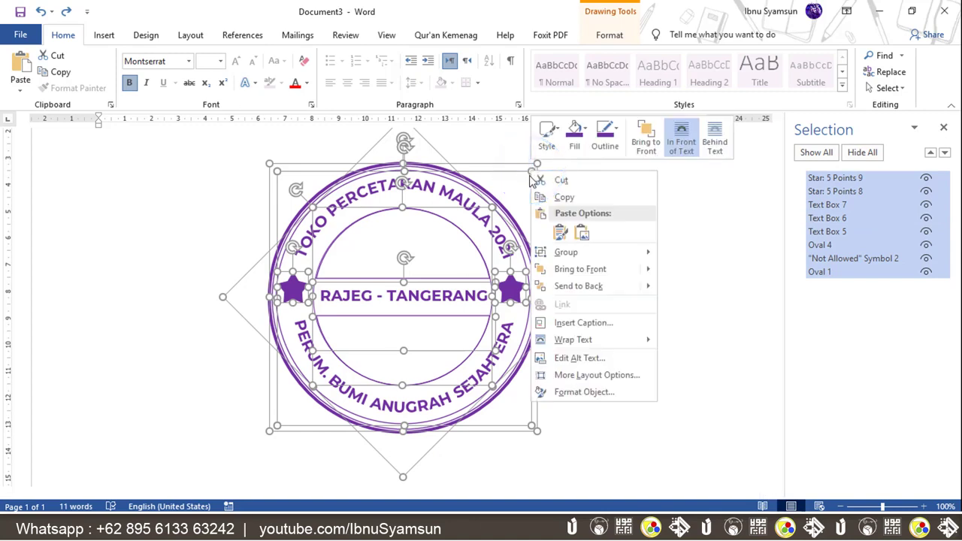
mouse_move(566, 253)
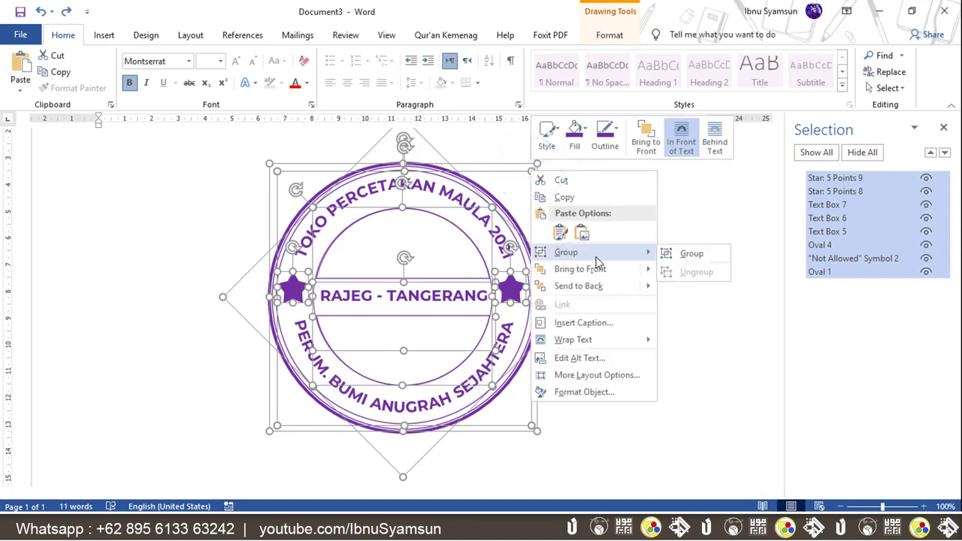
click(696, 255)
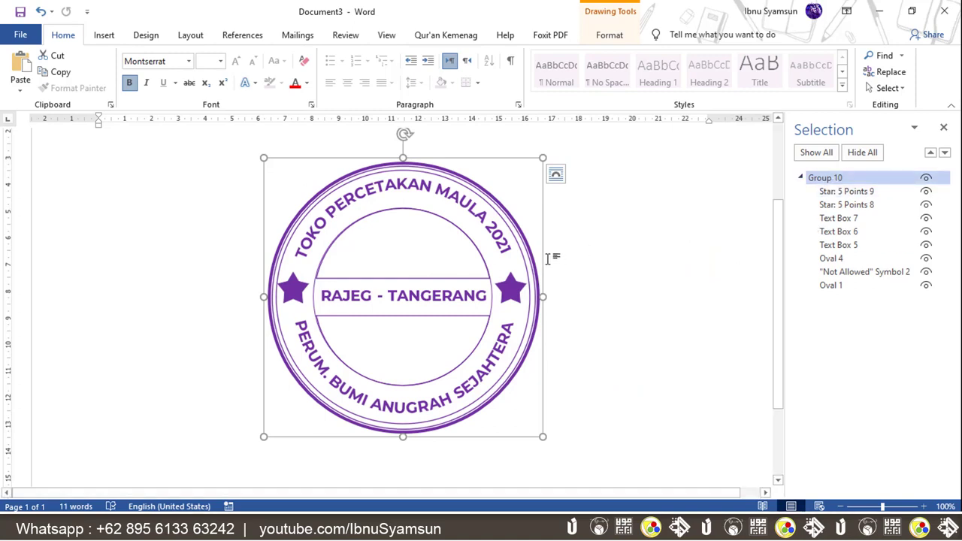
Step: Copy the grouped stamp and paste it as a picture, Picture 11
click(62, 75)
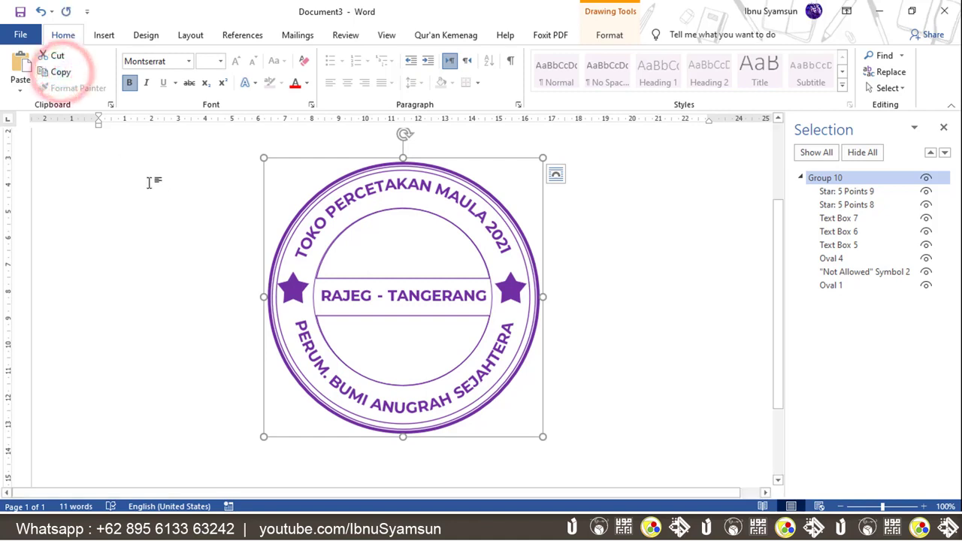
click(21, 92)
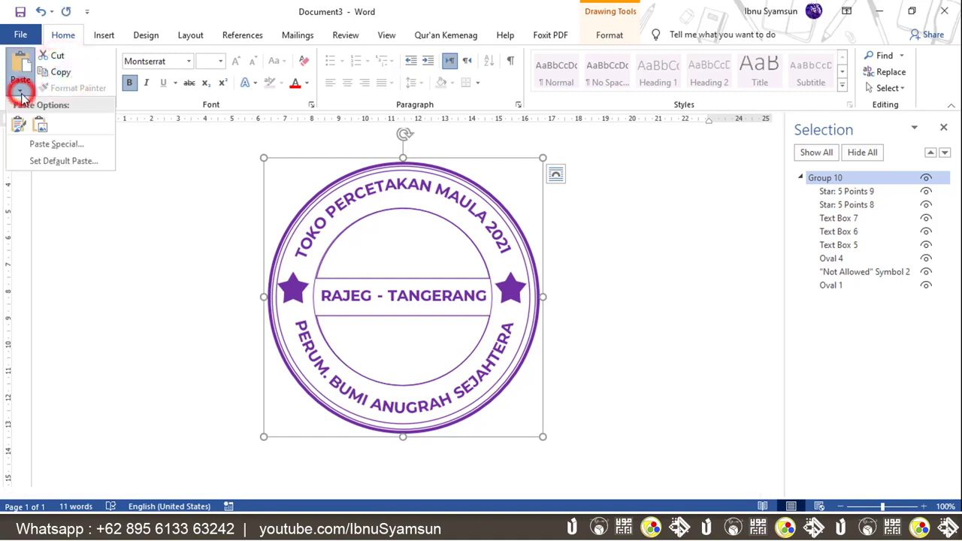
click(42, 128)
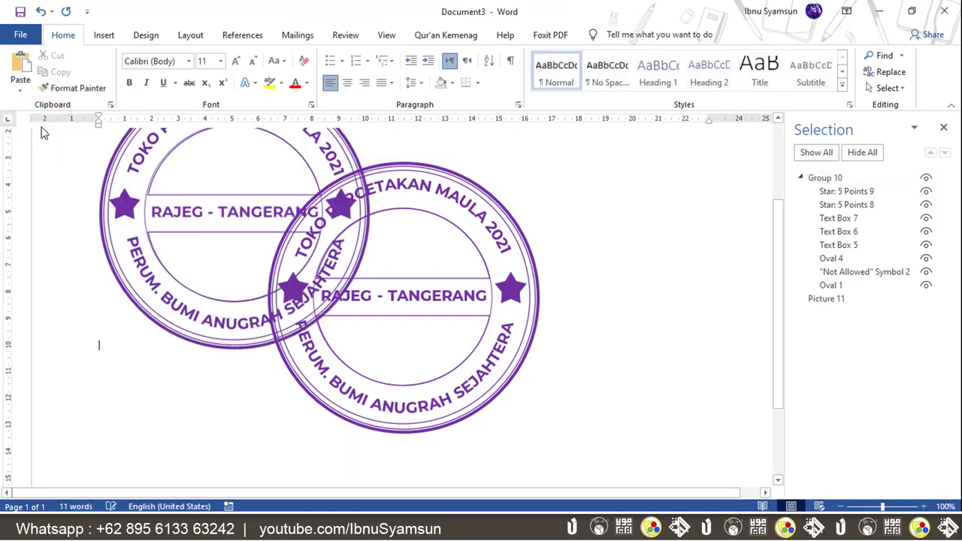
drag(779, 297, 779, 233)
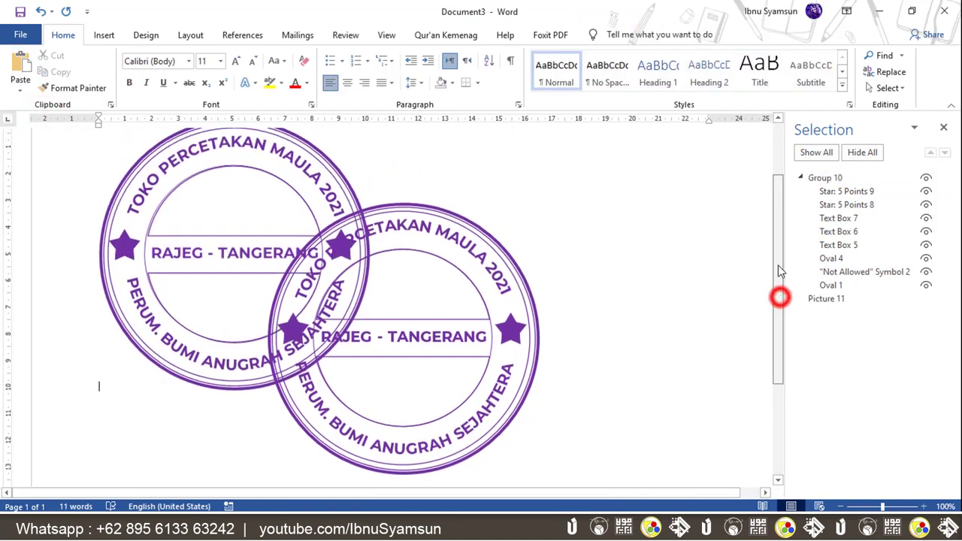
click(248, 231)
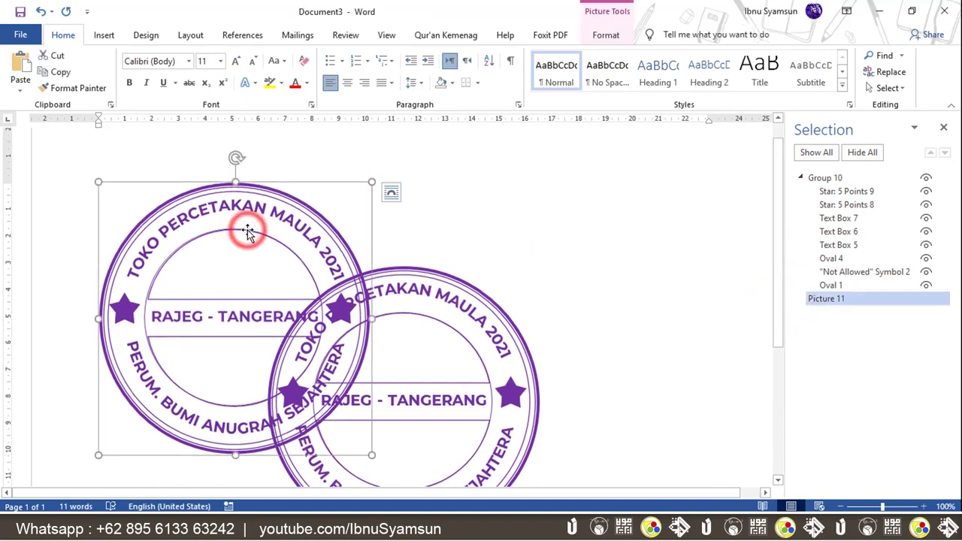
click(886, 296)
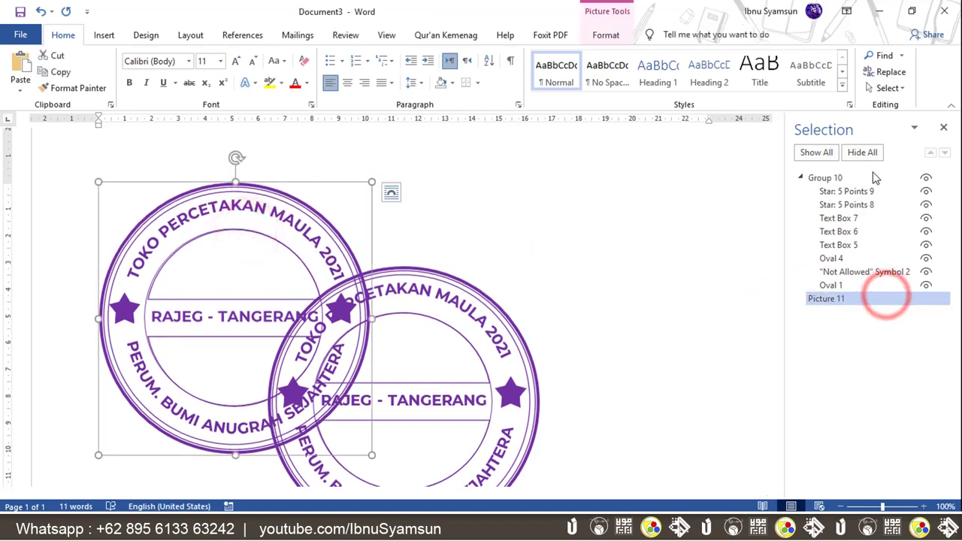
click(800, 177)
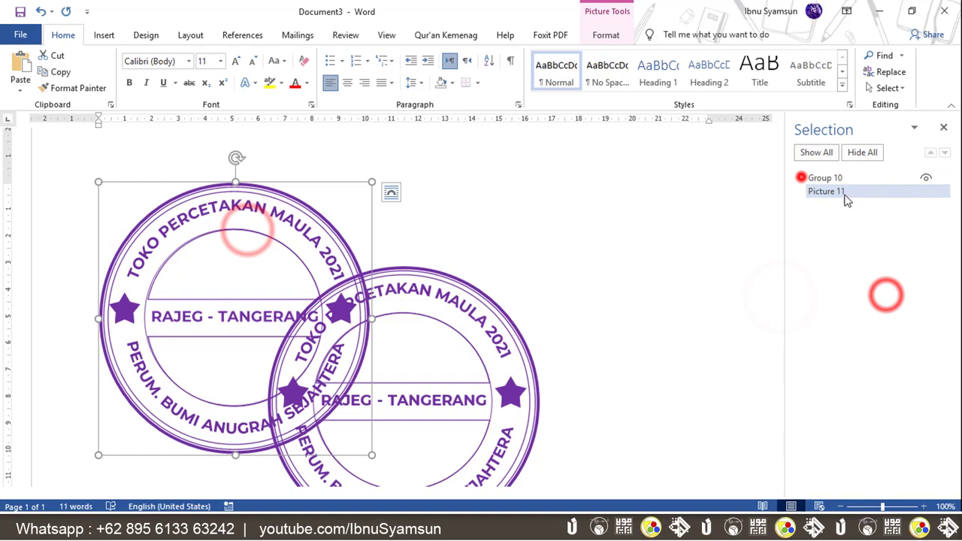
Step: Set the picture to In Front of Text and arrange it right of the original stamp
click(391, 192)
click(495, 322)
click(571, 283)
drag(310, 218, 609, 218)
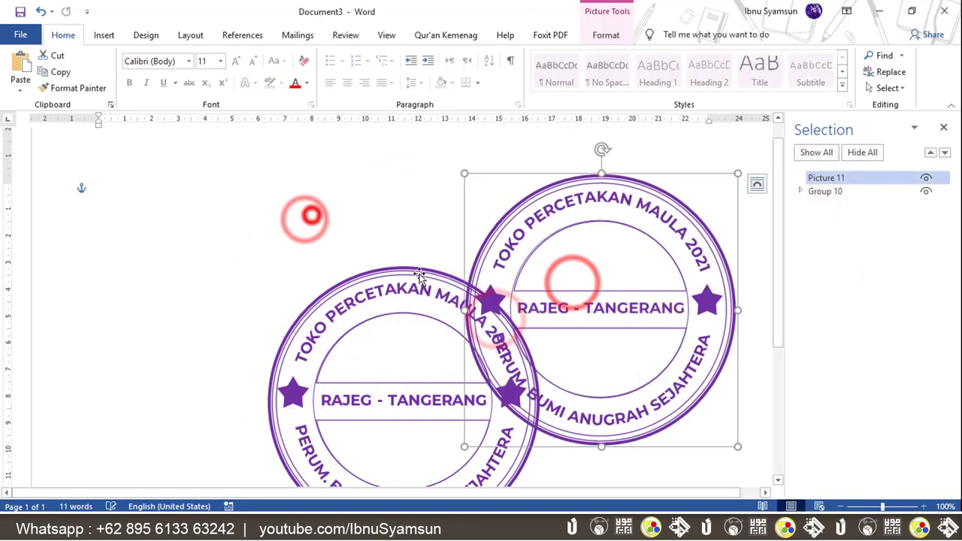
drag(418, 275, 214, 180)
click(533, 203)
key(Escape)
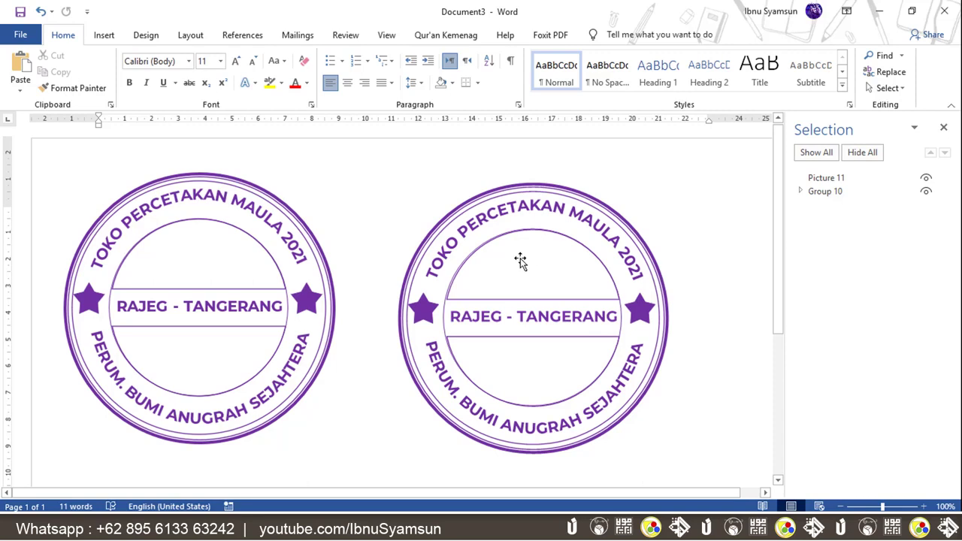
click(559, 193)
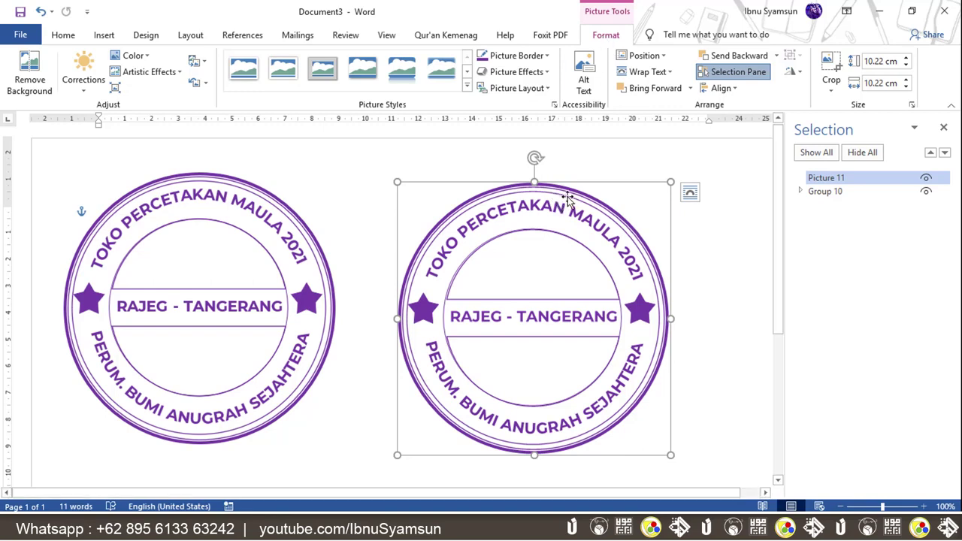
Step: Apply the Glass artistic effect to the Picture 11 stamp copy
click(606, 34)
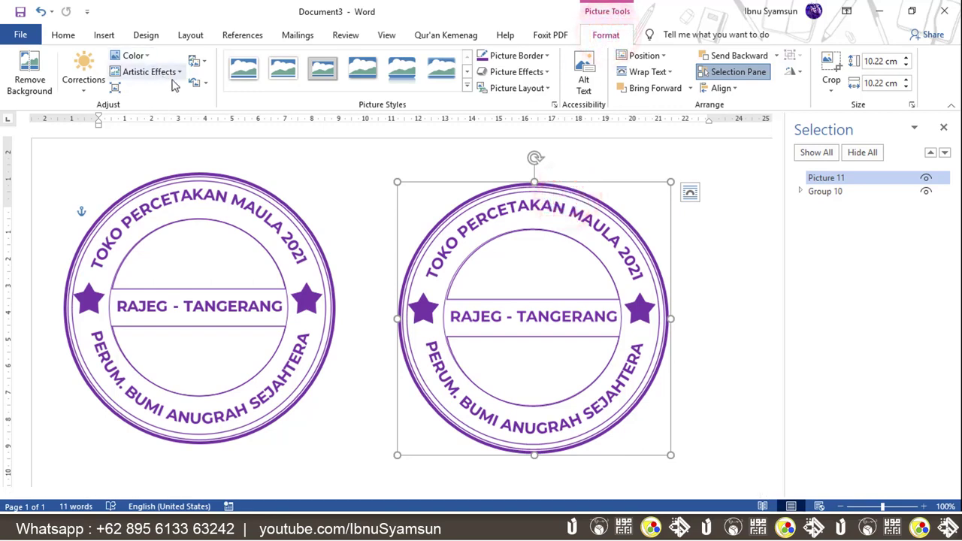
click(178, 73)
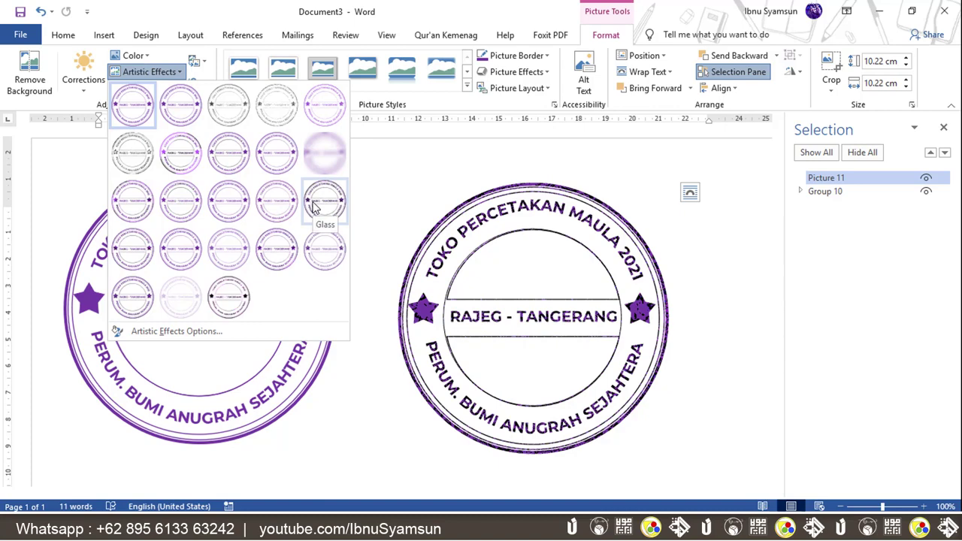
click(314, 208)
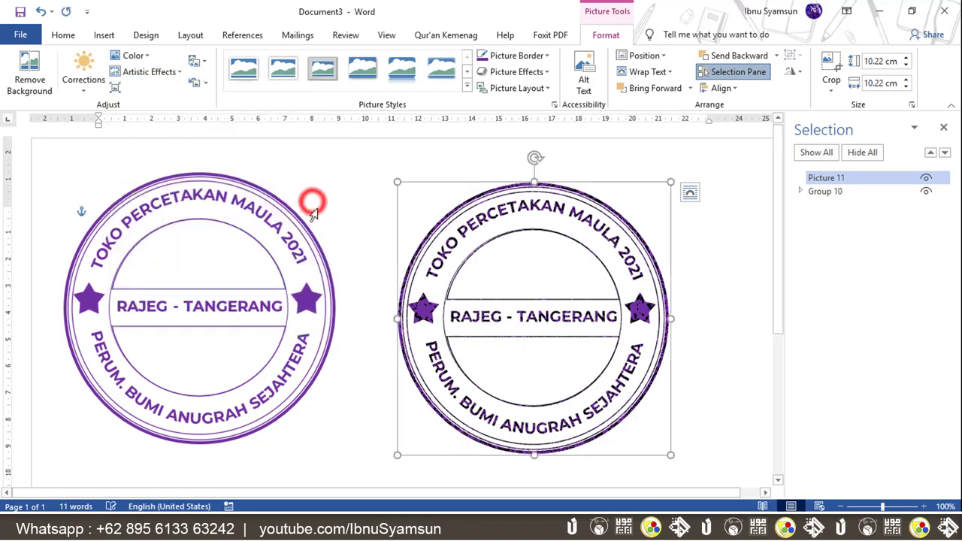
click(697, 275)
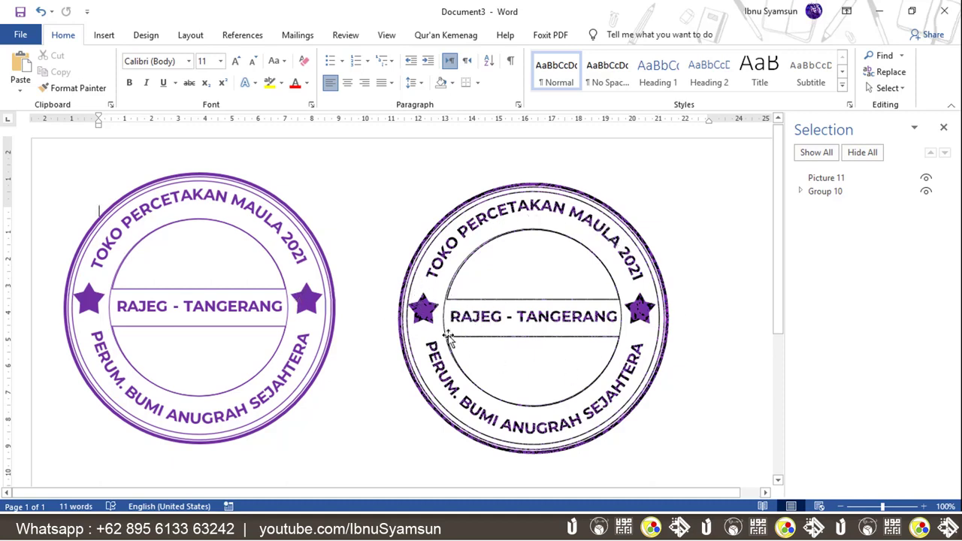
click(483, 198)
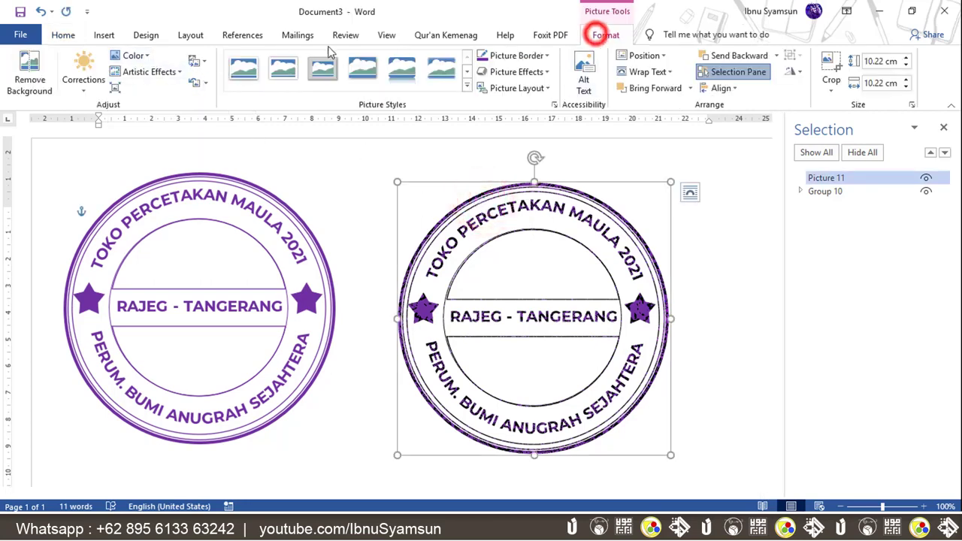
Step: Recolour the grainy stamp picture with a blue from the Color options
click(135, 56)
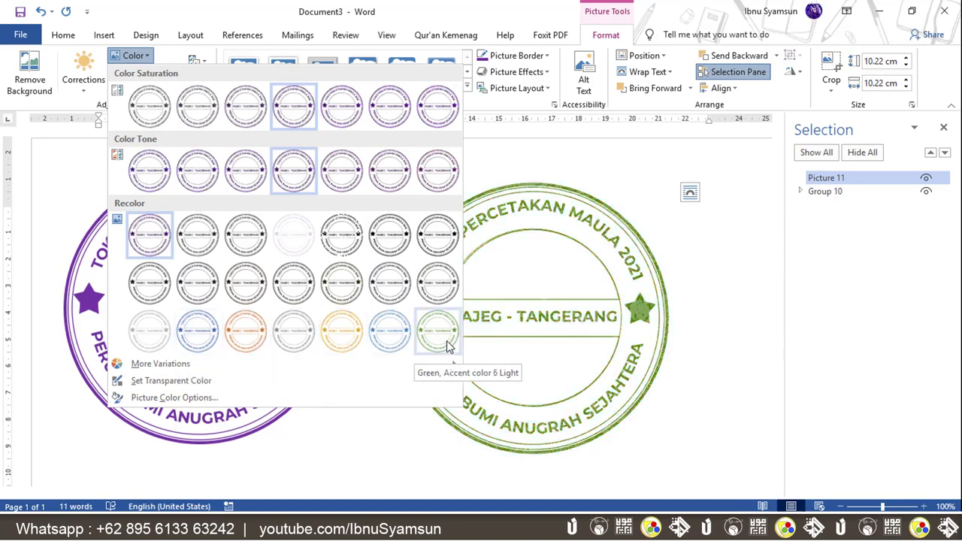
click(172, 363)
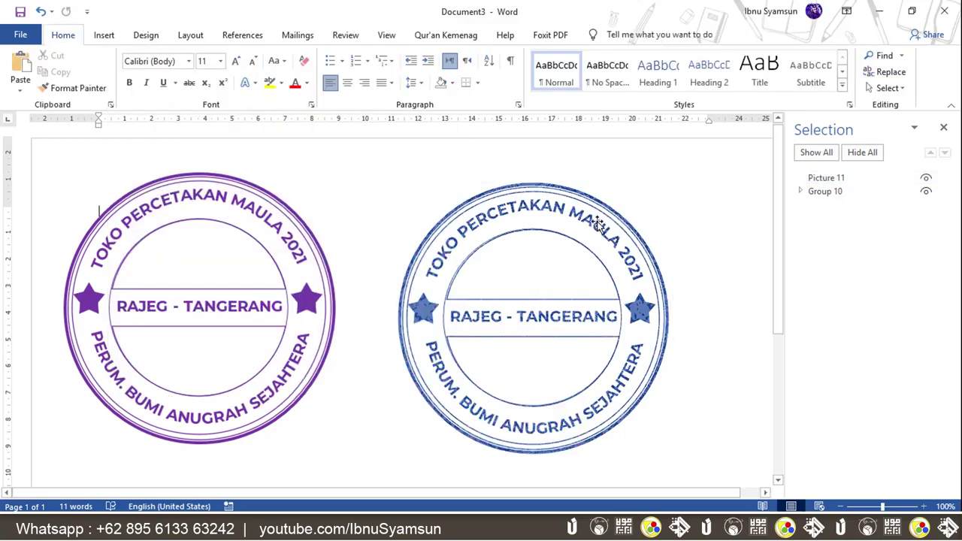
click(599, 223)
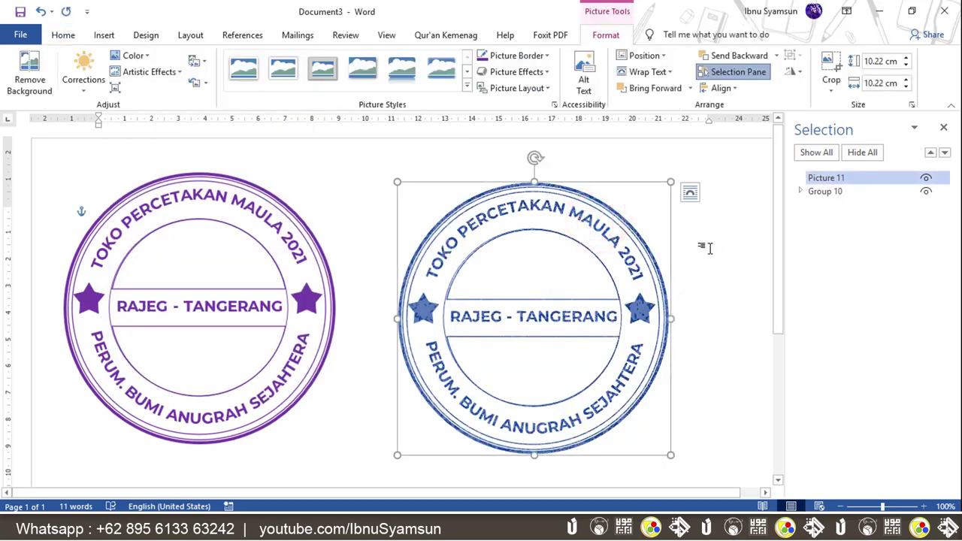
click(706, 248)
click(594, 229)
Step: Paste another blue stamp copy as Picture 12 and hide the purple Group 10
click(63, 35)
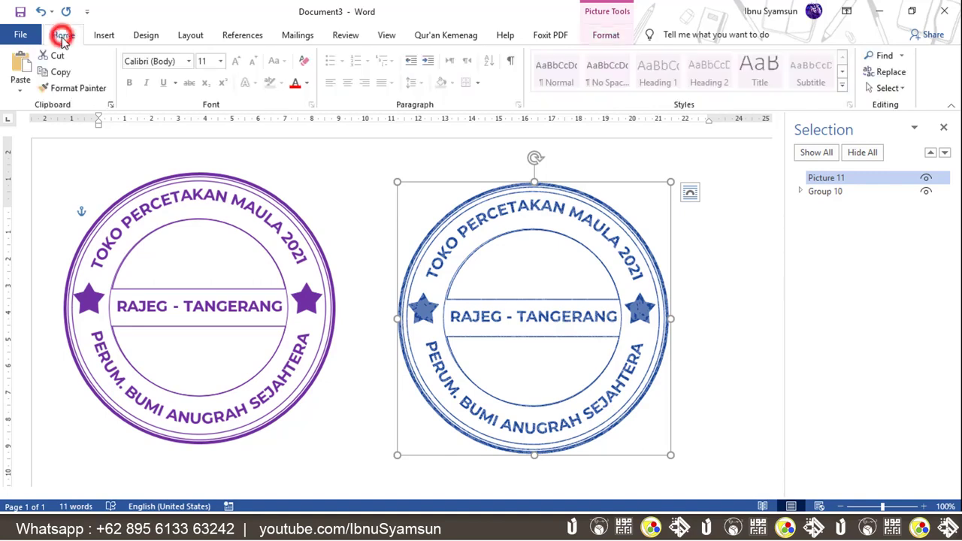
click(56, 72)
click(697, 360)
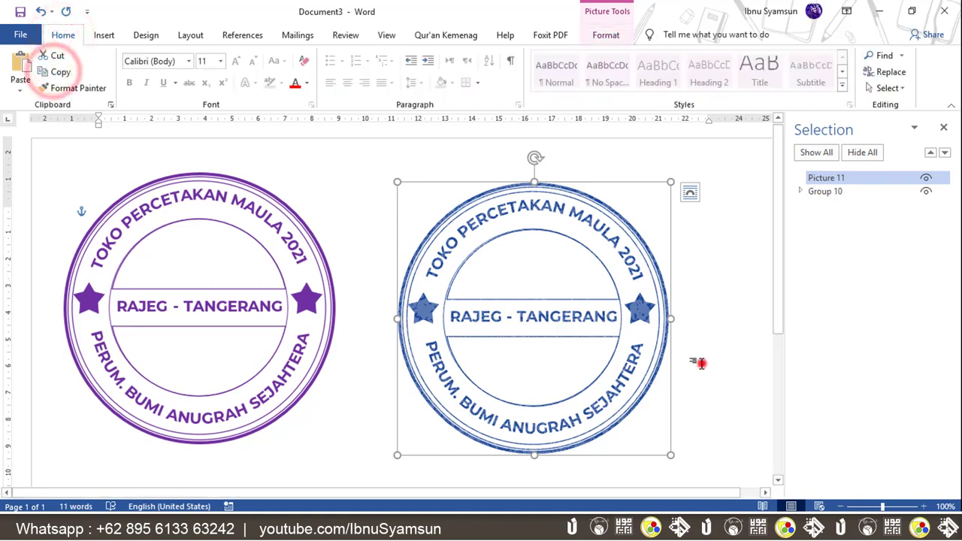
click(21, 89)
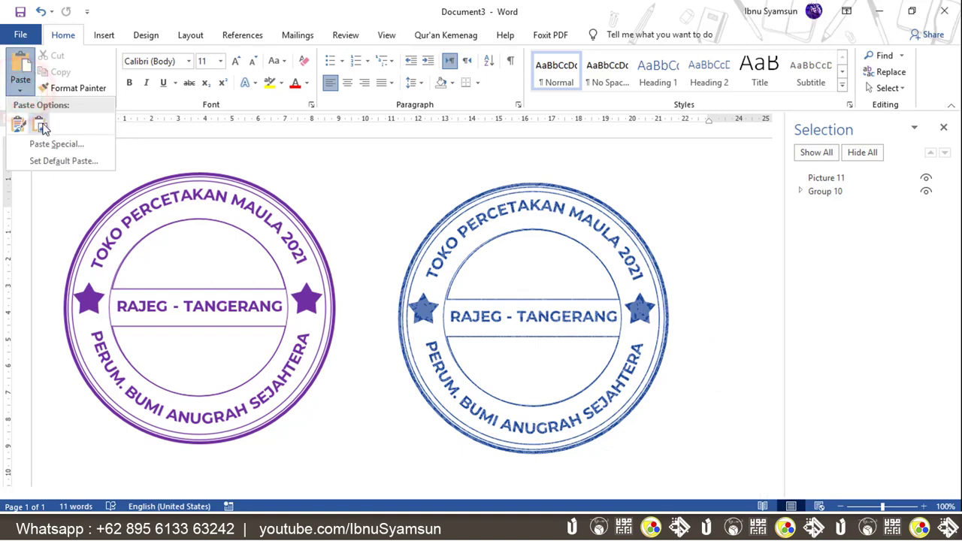
click(41, 127)
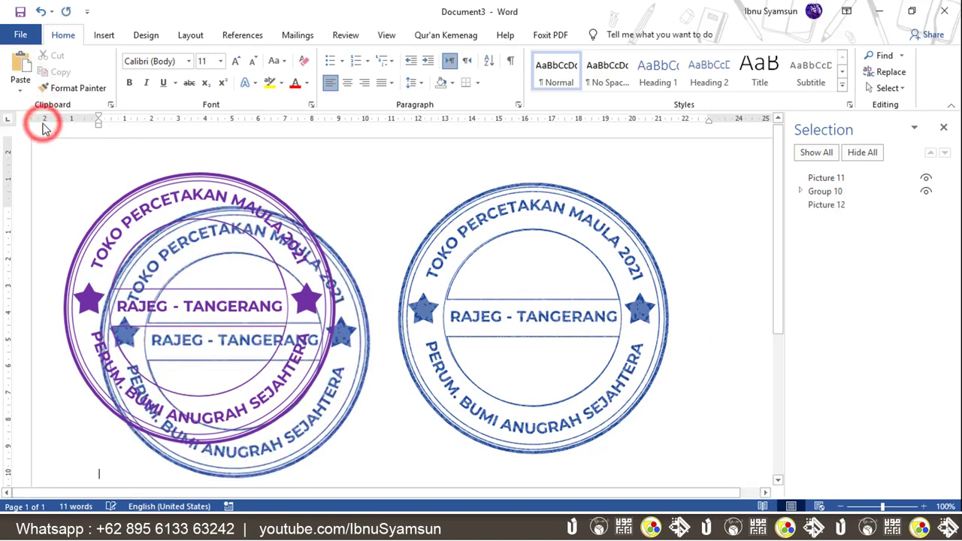
click(926, 205)
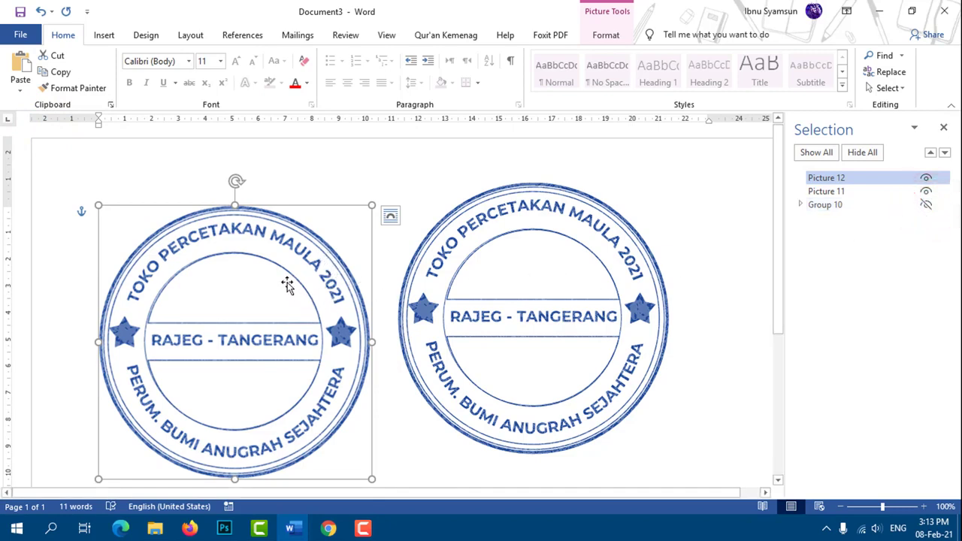
Step: Save the left stamp picture as an image named CONTOH STEMPEL
right_click(265, 234)
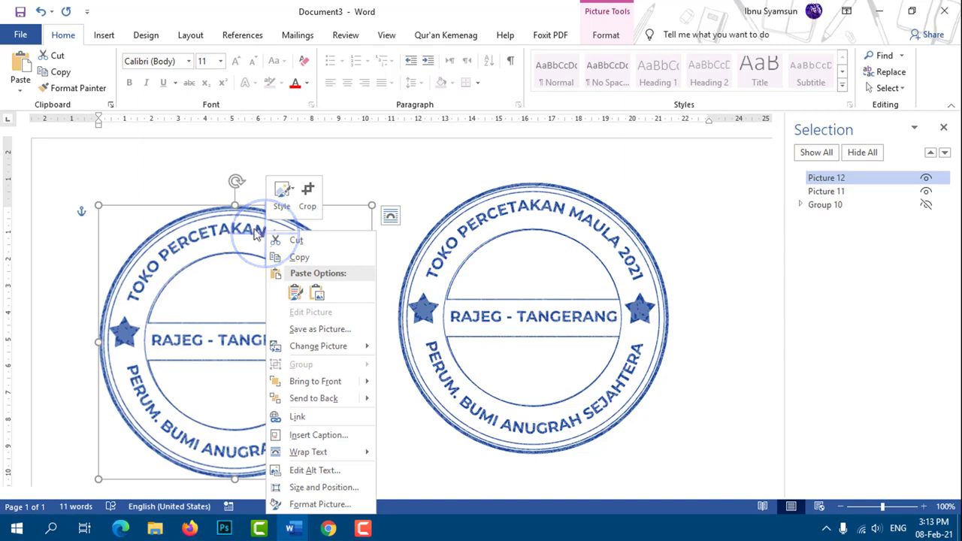
right_click(249, 227)
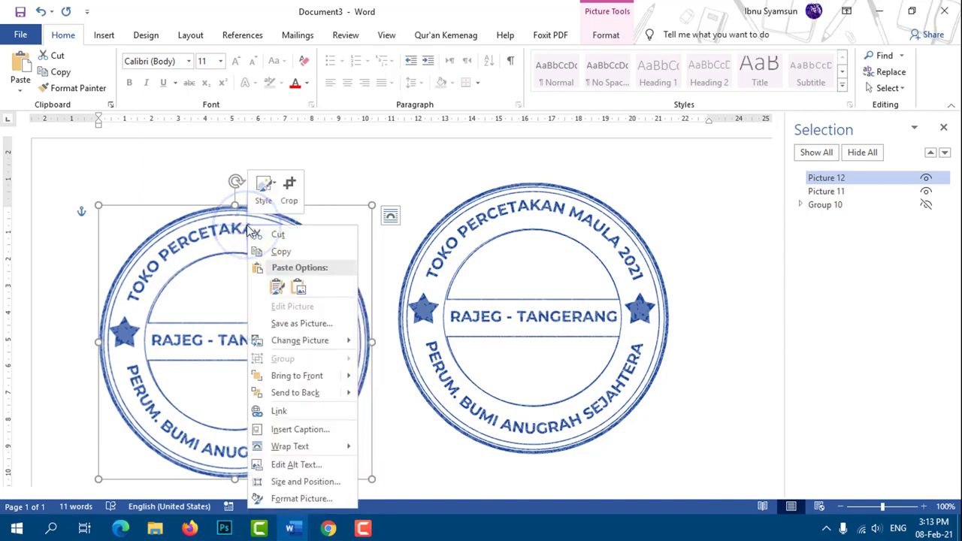
click(332, 321)
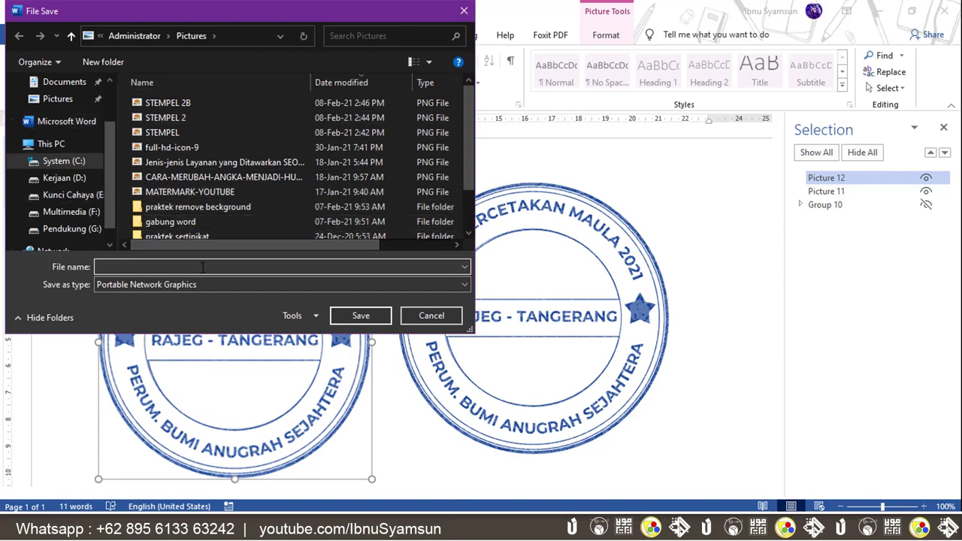
text(CONTOH STEMPEL)
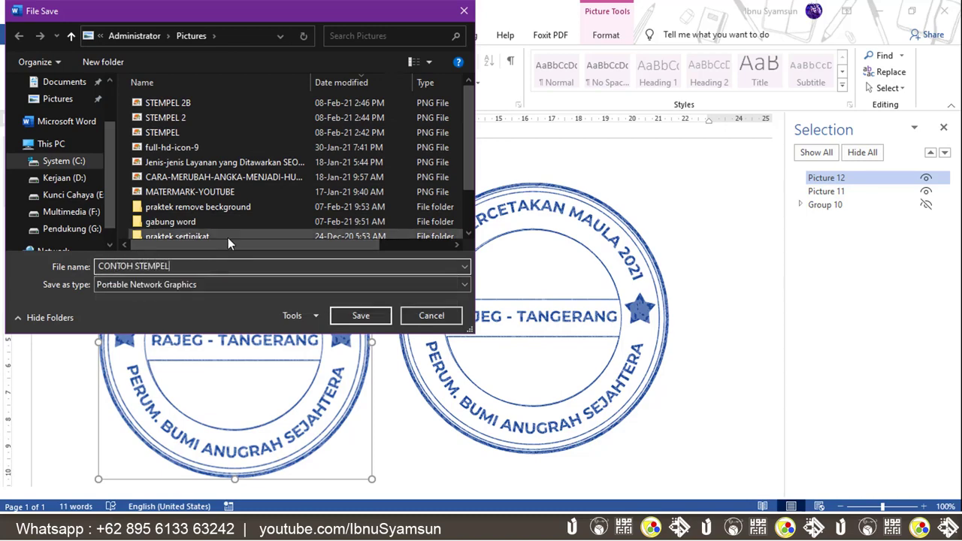
click(376, 318)
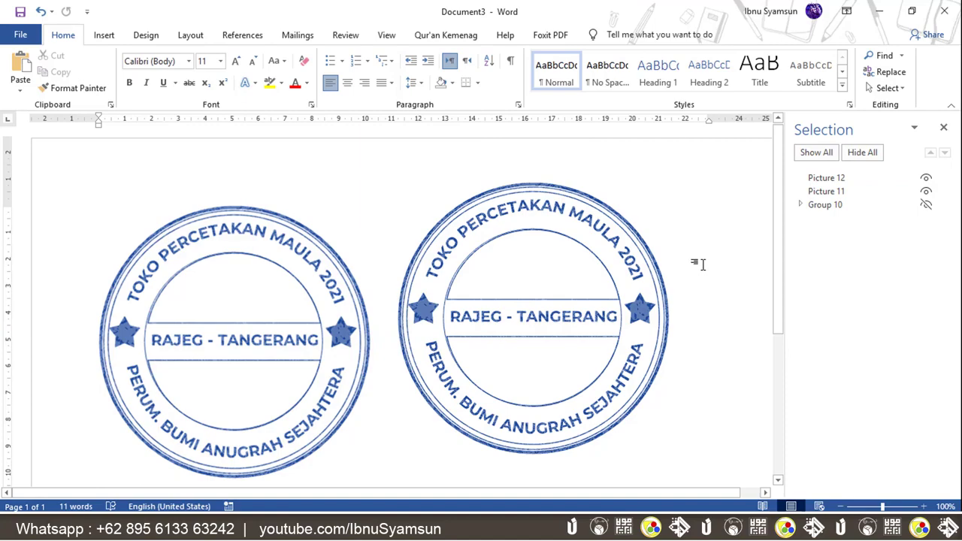
Step: Open CONTOH STEMPEL from the Pictures folder in the photo viewer
key(super+e)
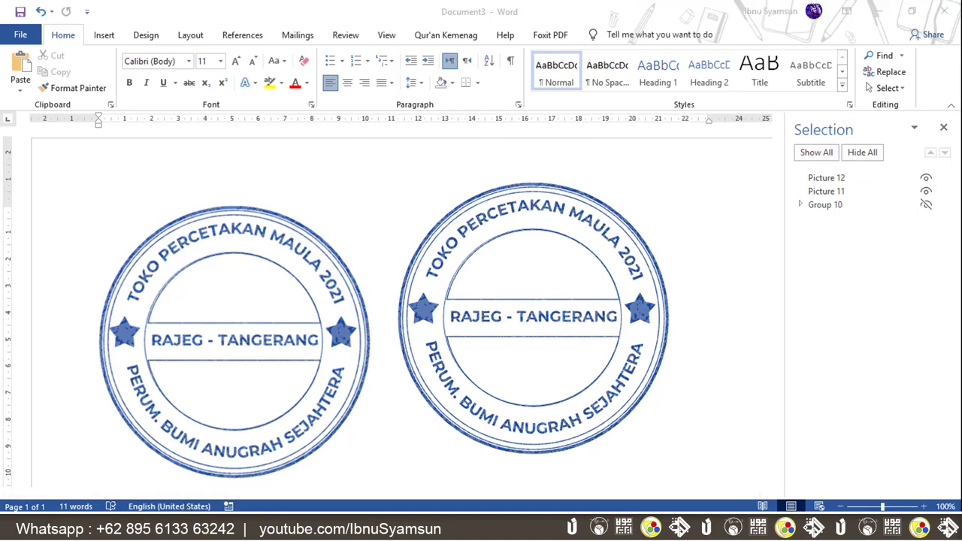
click(66, 216)
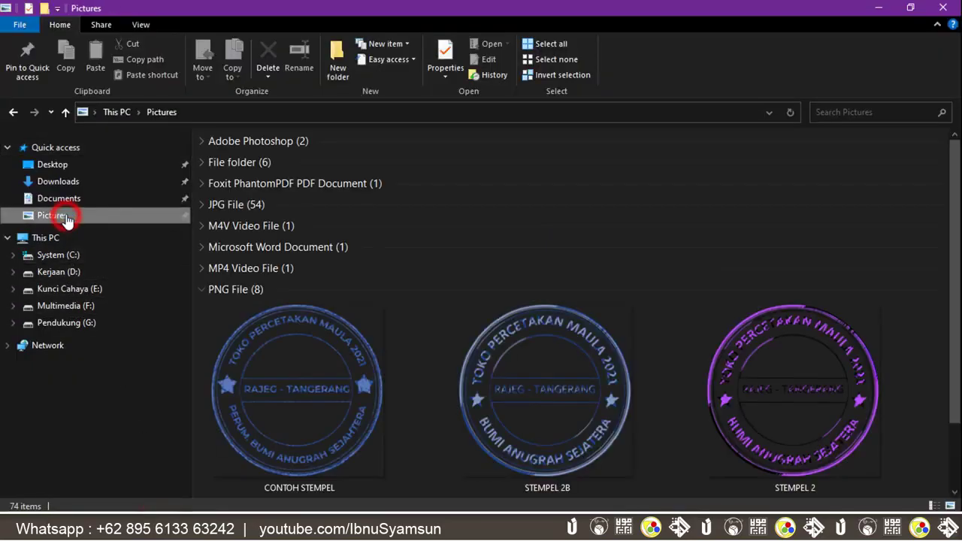
click(317, 331)
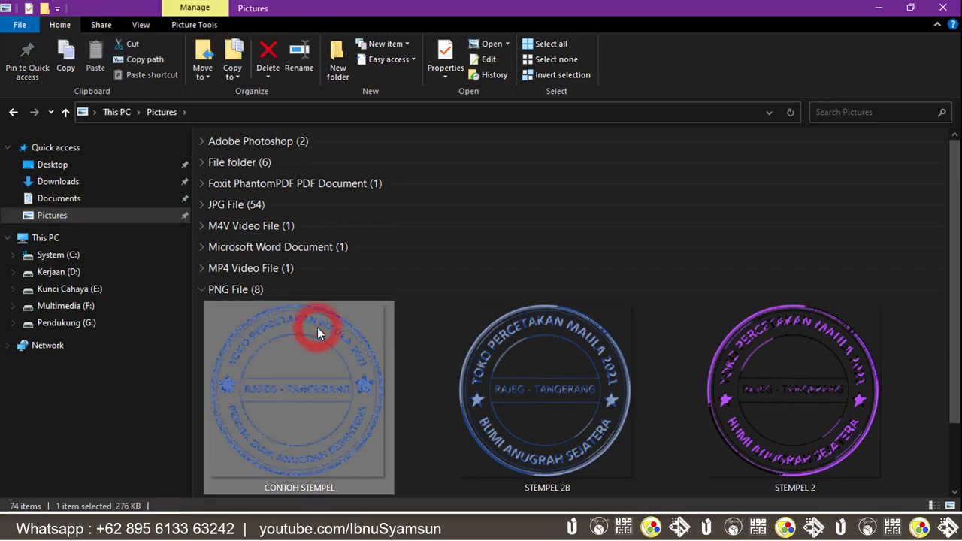
double_click(317, 328)
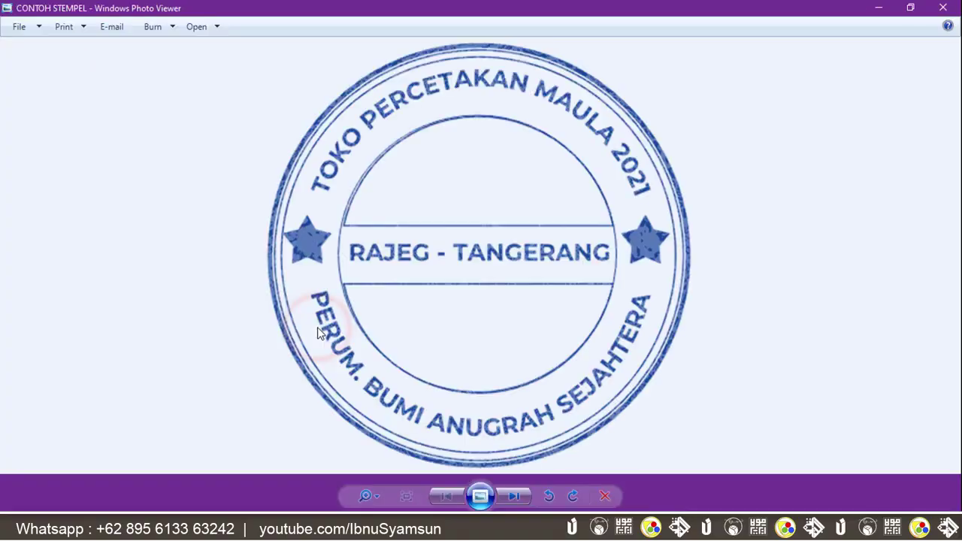
Step: Flip back and forth between CONTOH STEMPEL and STEMPEL 2 in the photo viewer
click(514, 496)
click(511, 496)
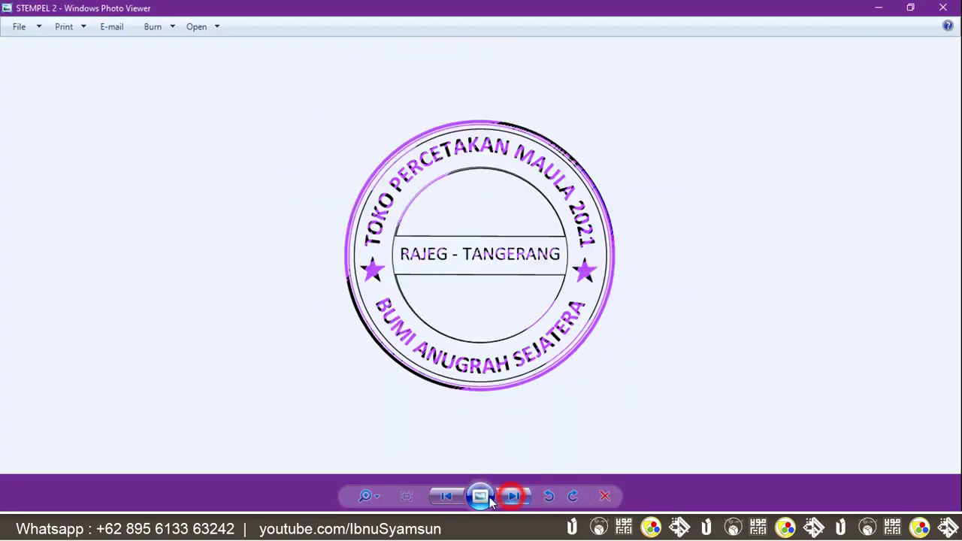
click(445, 496)
click(445, 496)
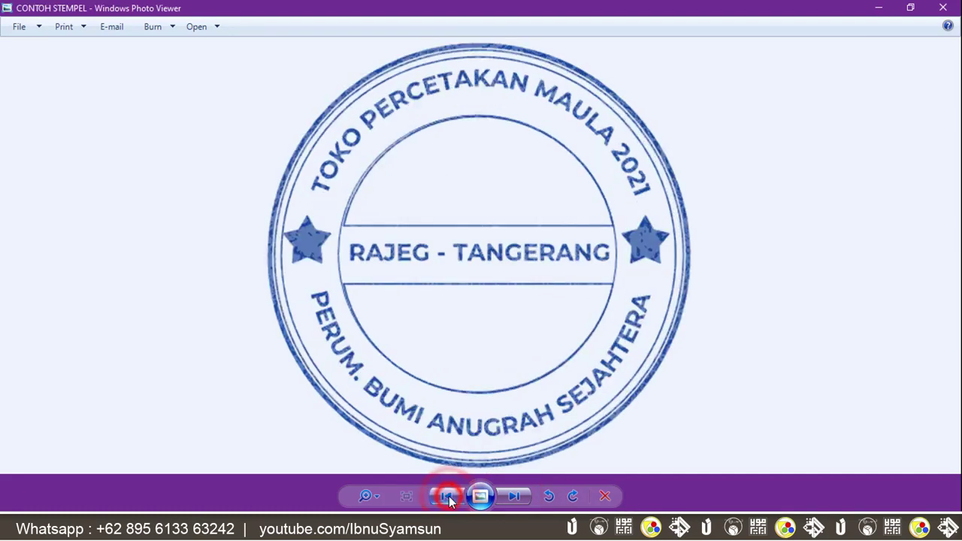
click(511, 498)
click(510, 497)
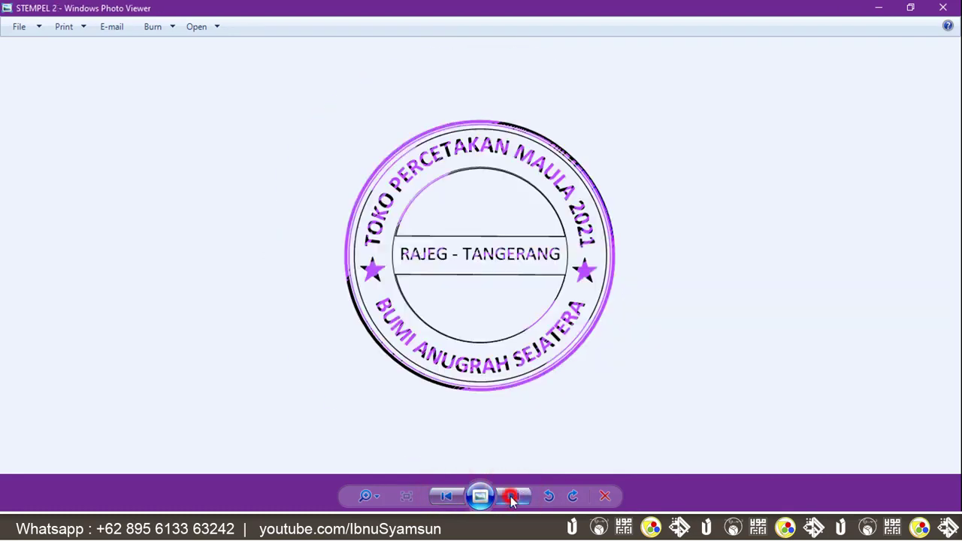
click(446, 496)
click(446, 496)
drag(779, 241, 776, 260)
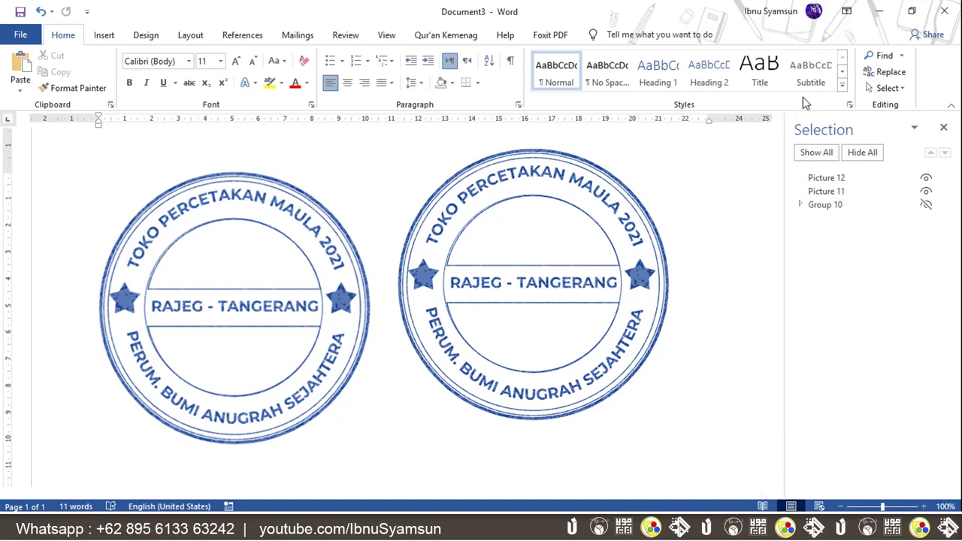
Step: Minimize the Document3, Document2 and File Explorer windows
click(880, 15)
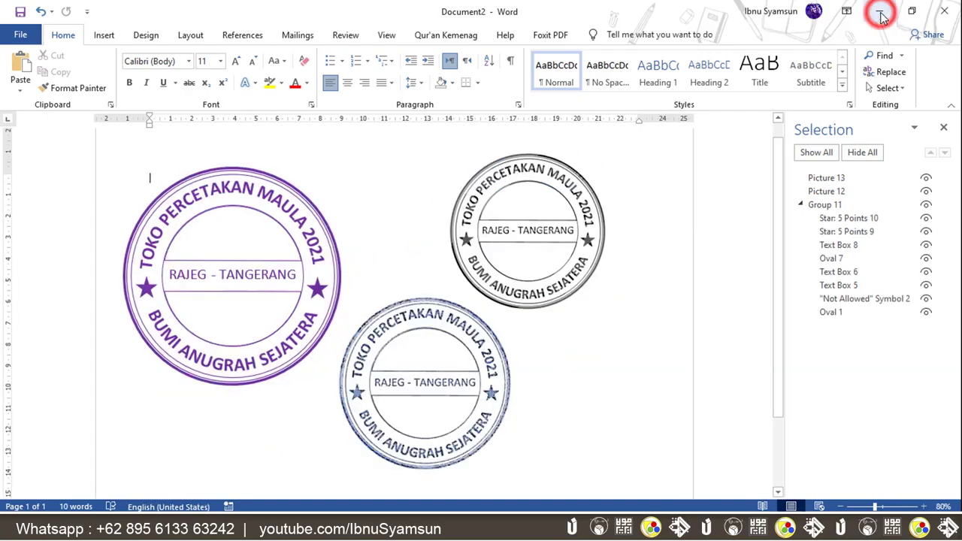
click(881, 15)
click(880, 15)
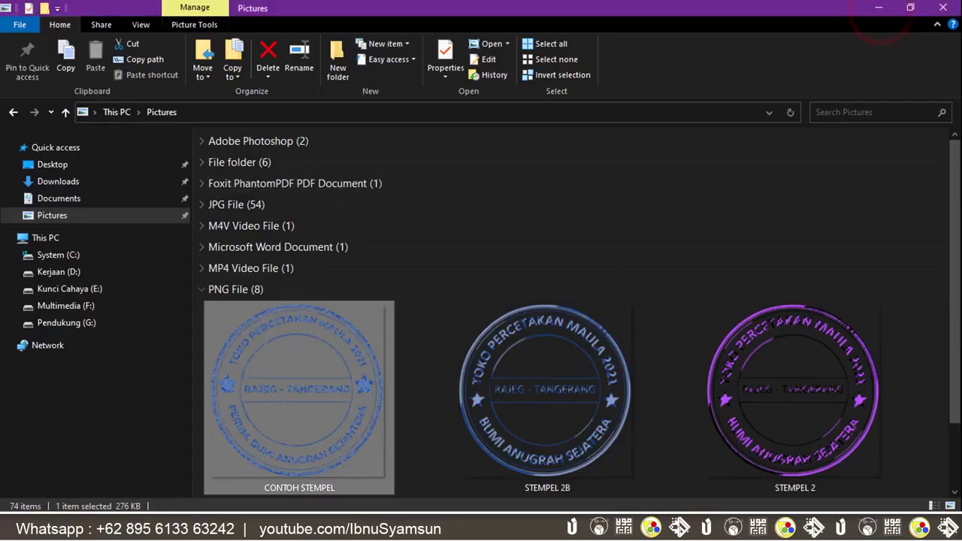